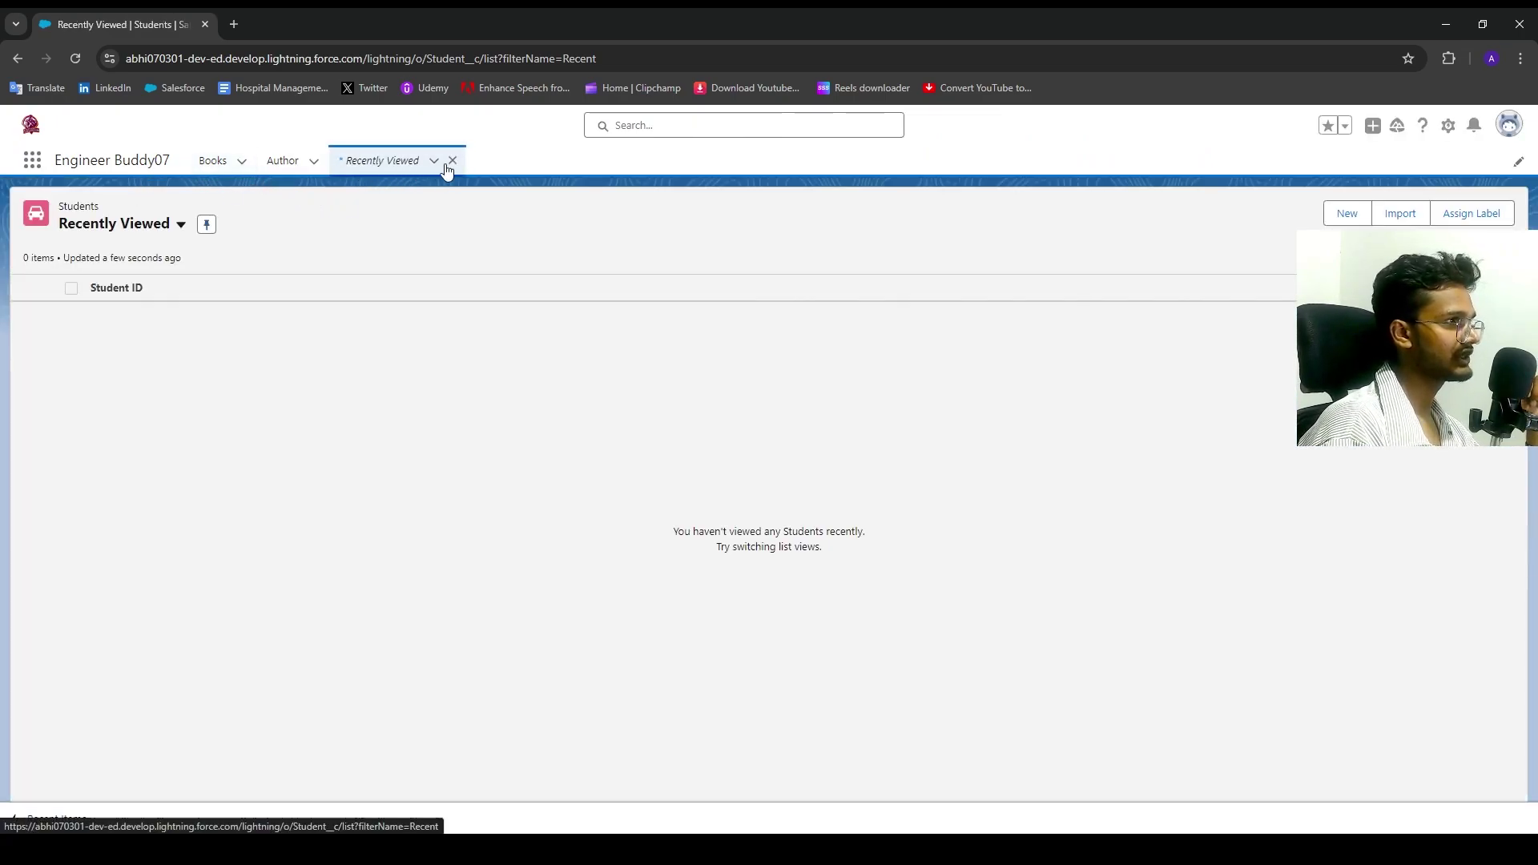
Step: Close the Students '* Recently Viewed' tab so the Author list stays open
{"action": "left_click", "coordinate": [452, 161]}
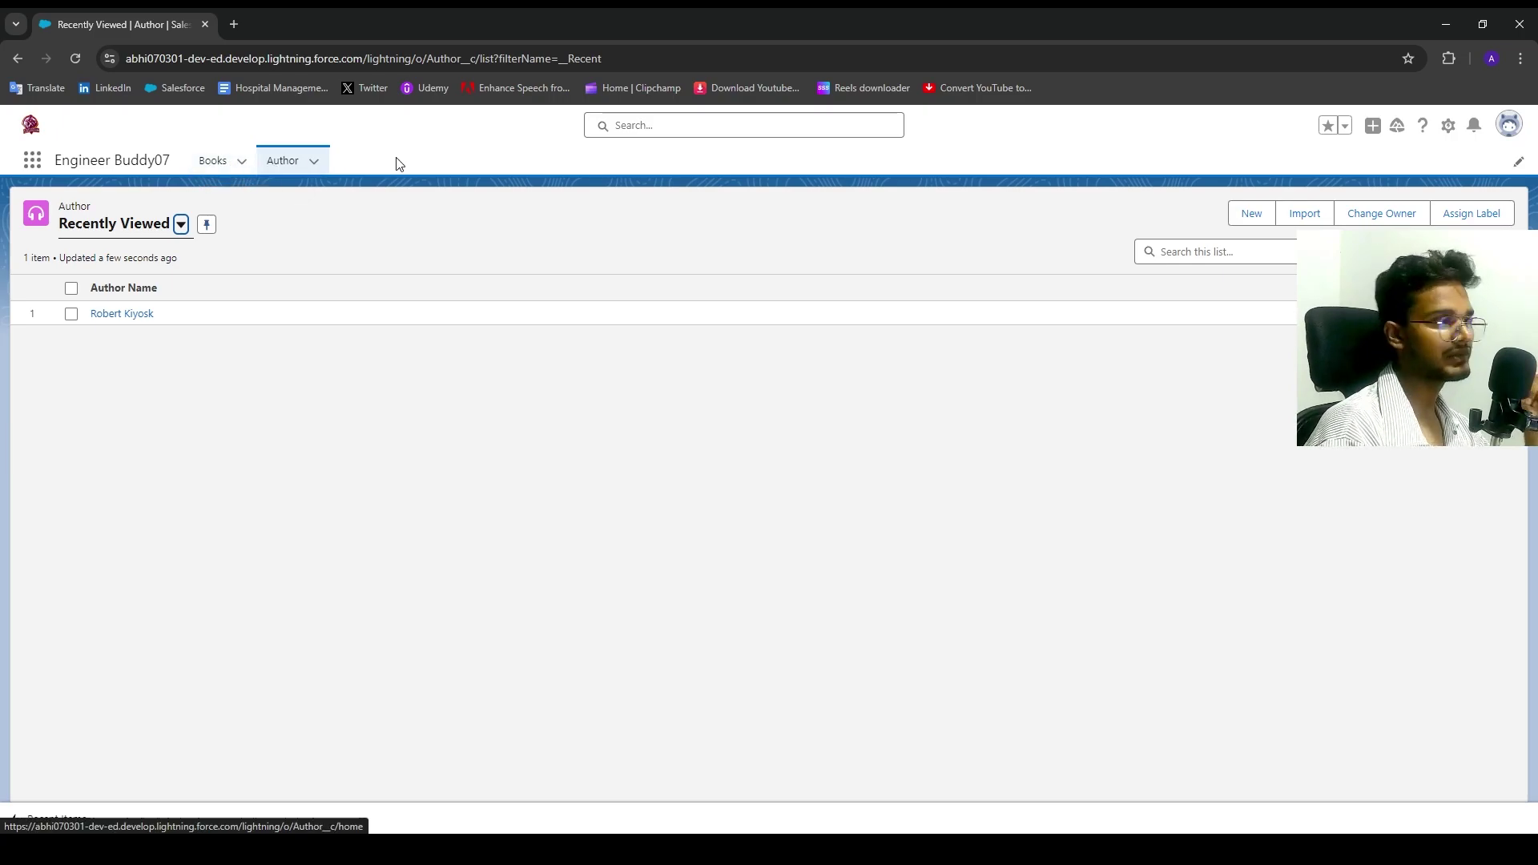
Step: Open Setup in a new tab and start a new custom object from Object Manager
{"action": "left_click", "coordinate": [1449, 125]}
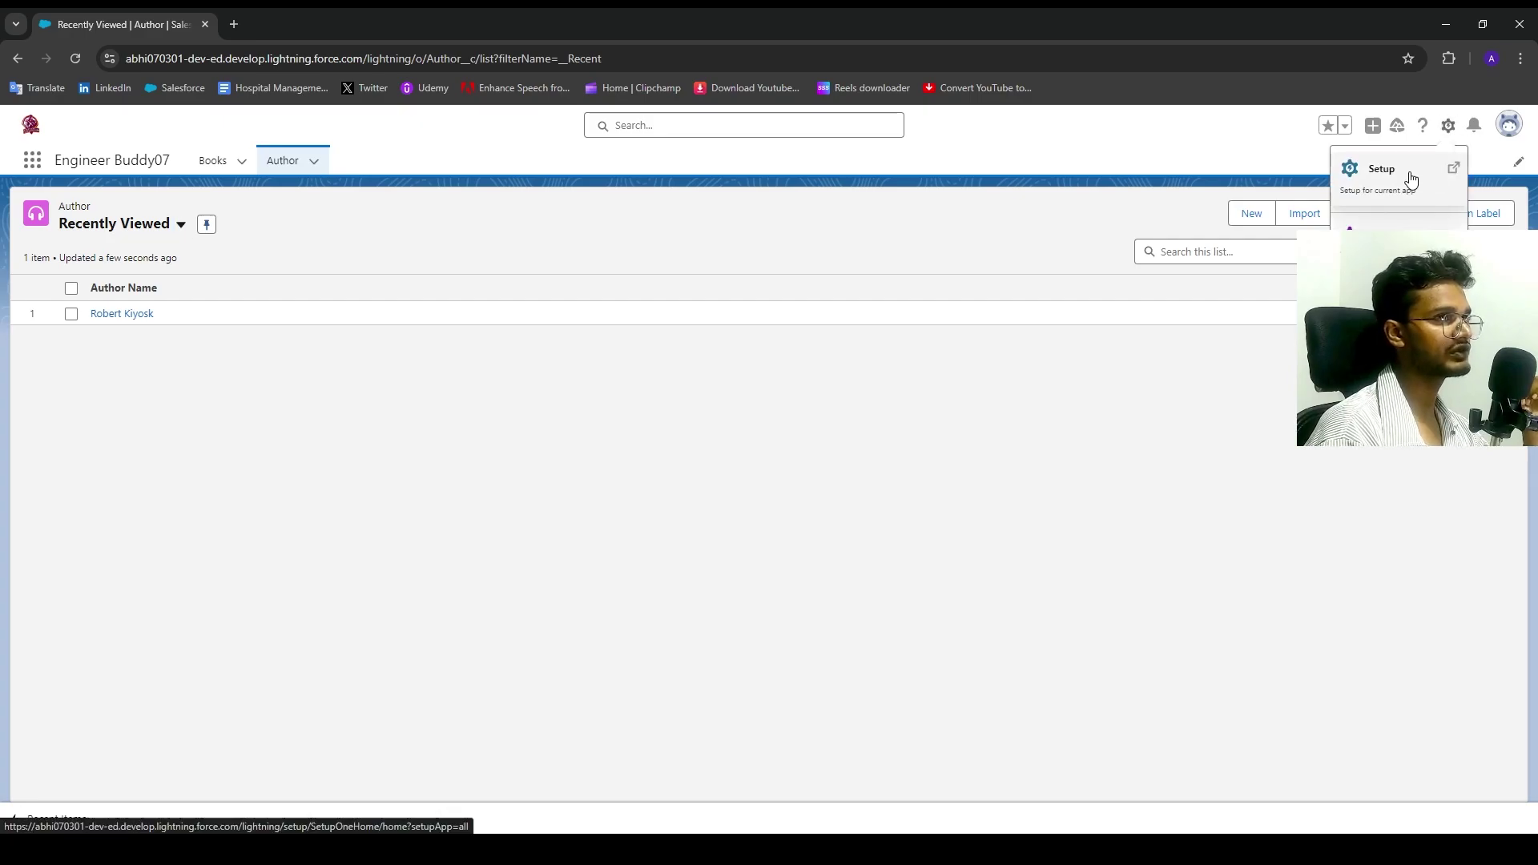
{"action": "left_click", "coordinate": [1406, 176]}
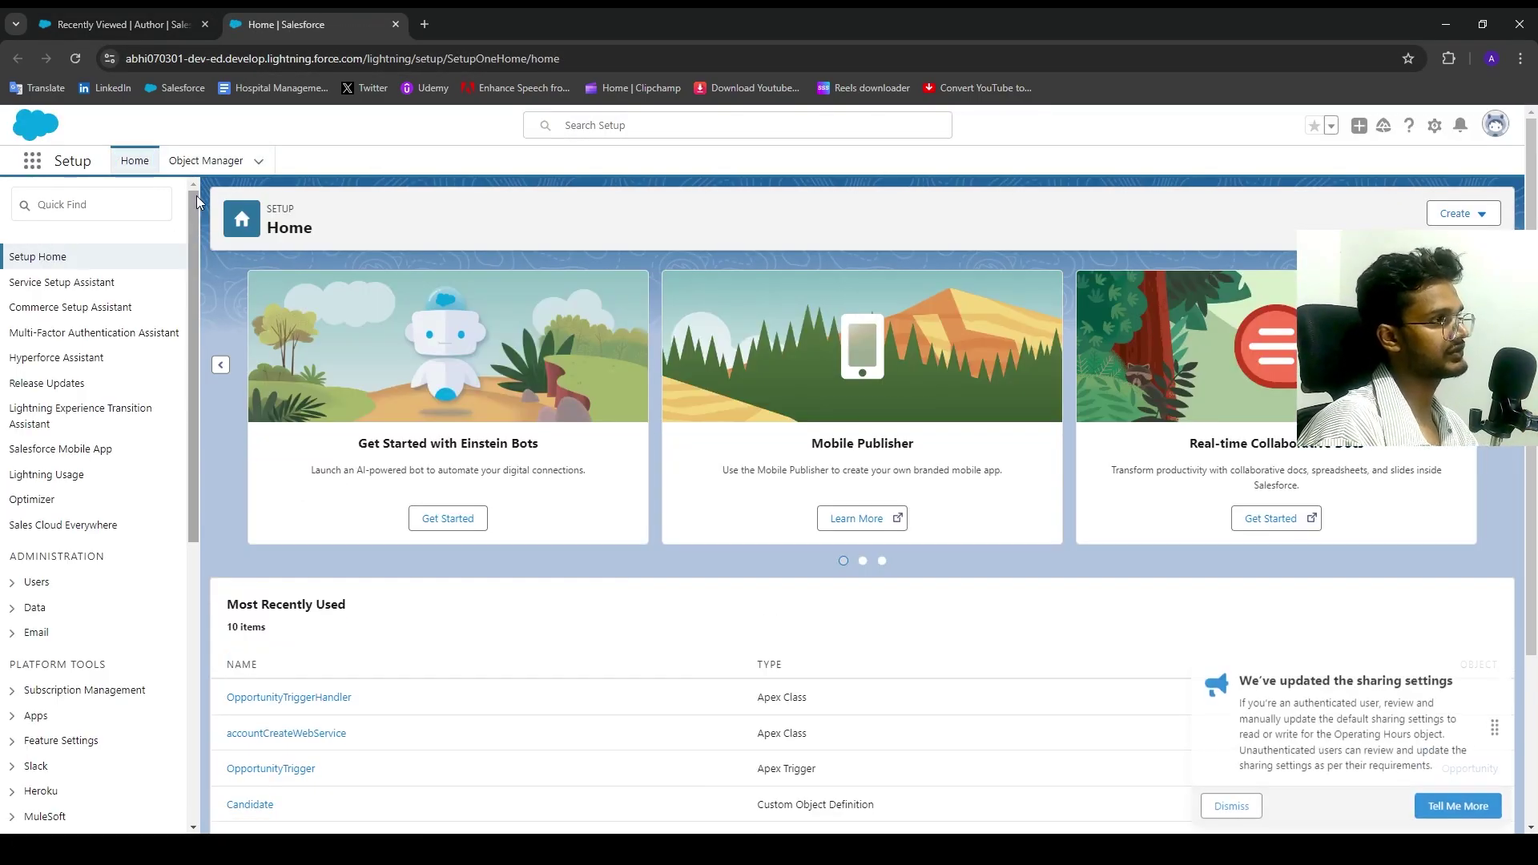
{"action": "left_click", "coordinate": [206, 160]}
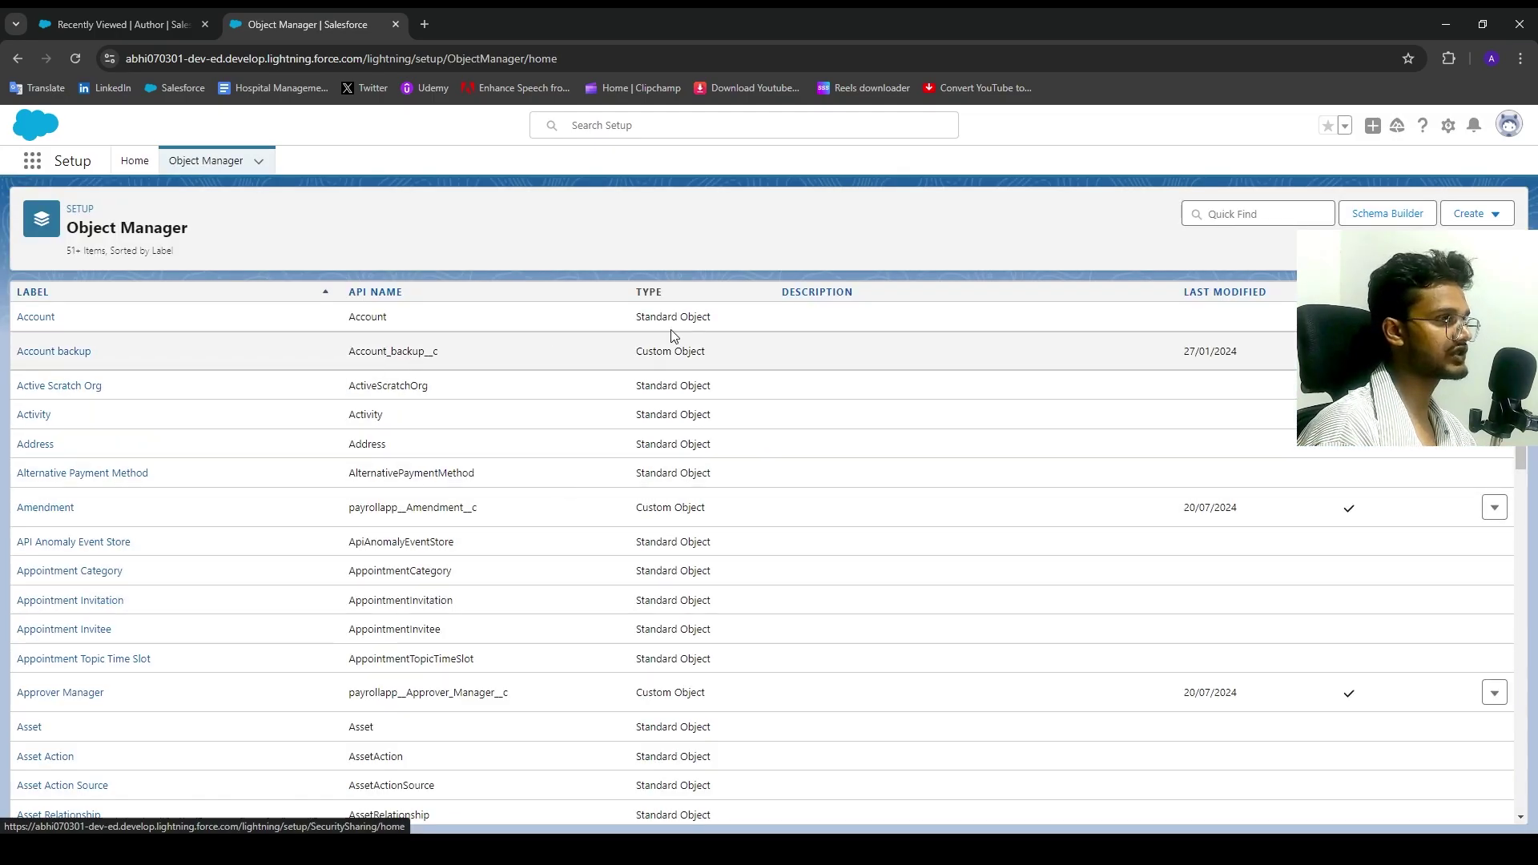
{"action": "left_click", "coordinate": [1446, 245]}
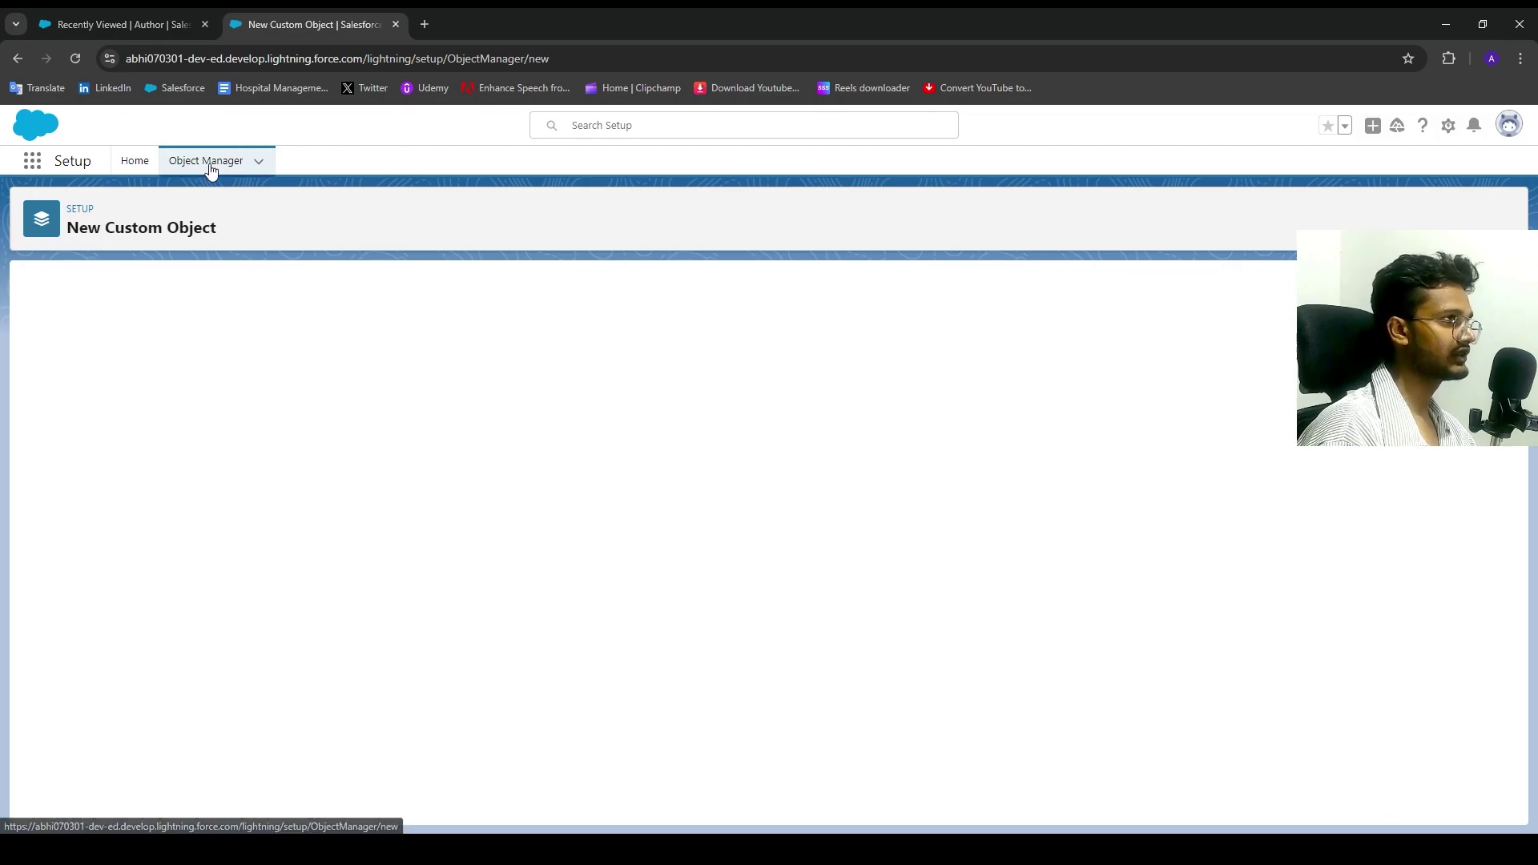
{"action": "left_click", "coordinate": [371, 381]}
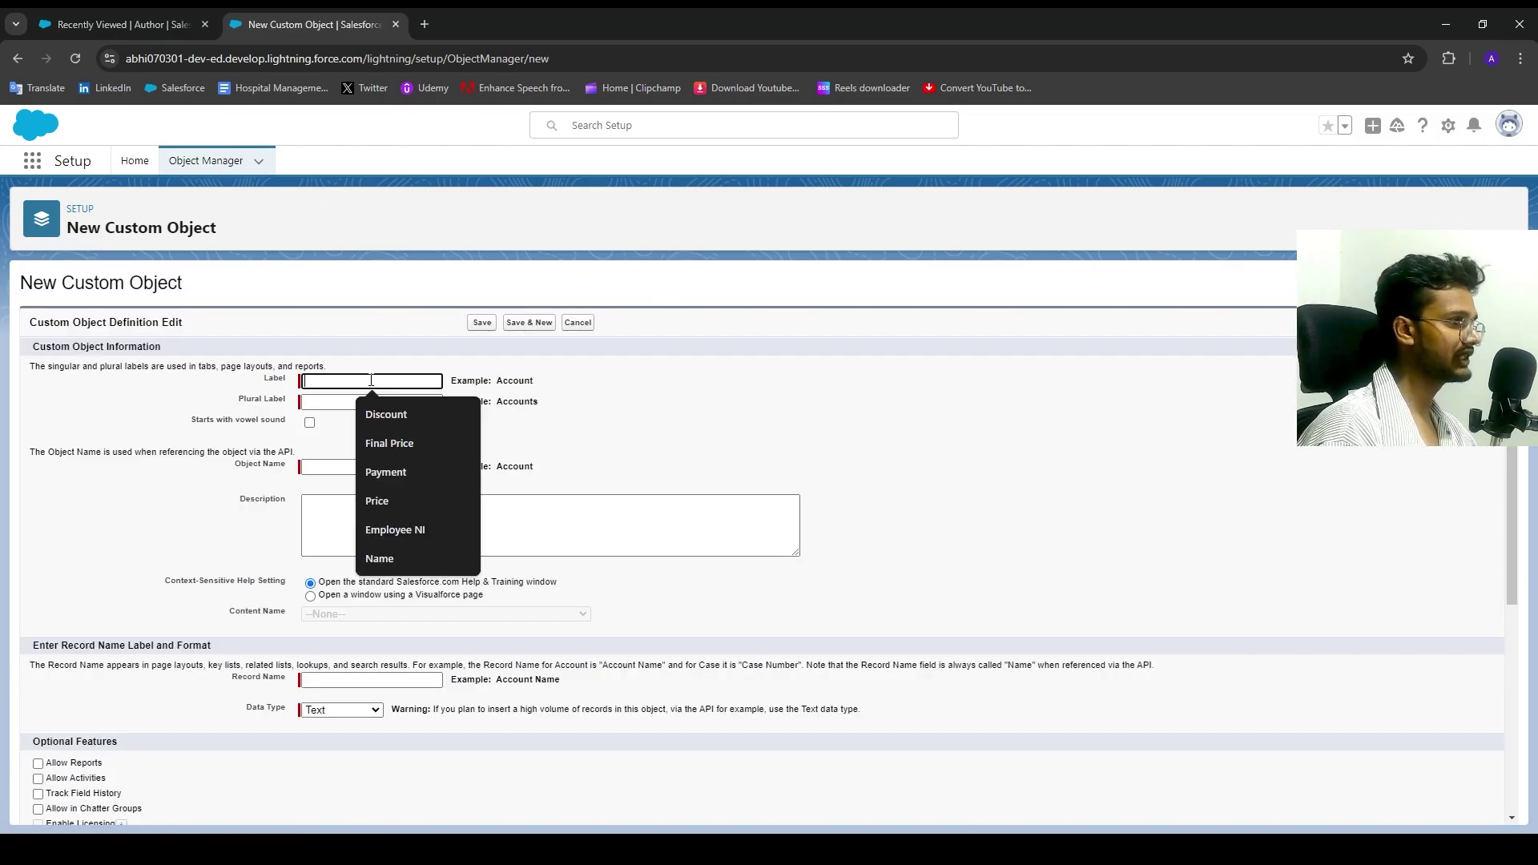
Step: Enter the object label Punblisher so Object Name and Record Name auto-fill
{"action": "type", "text": "Punb"}
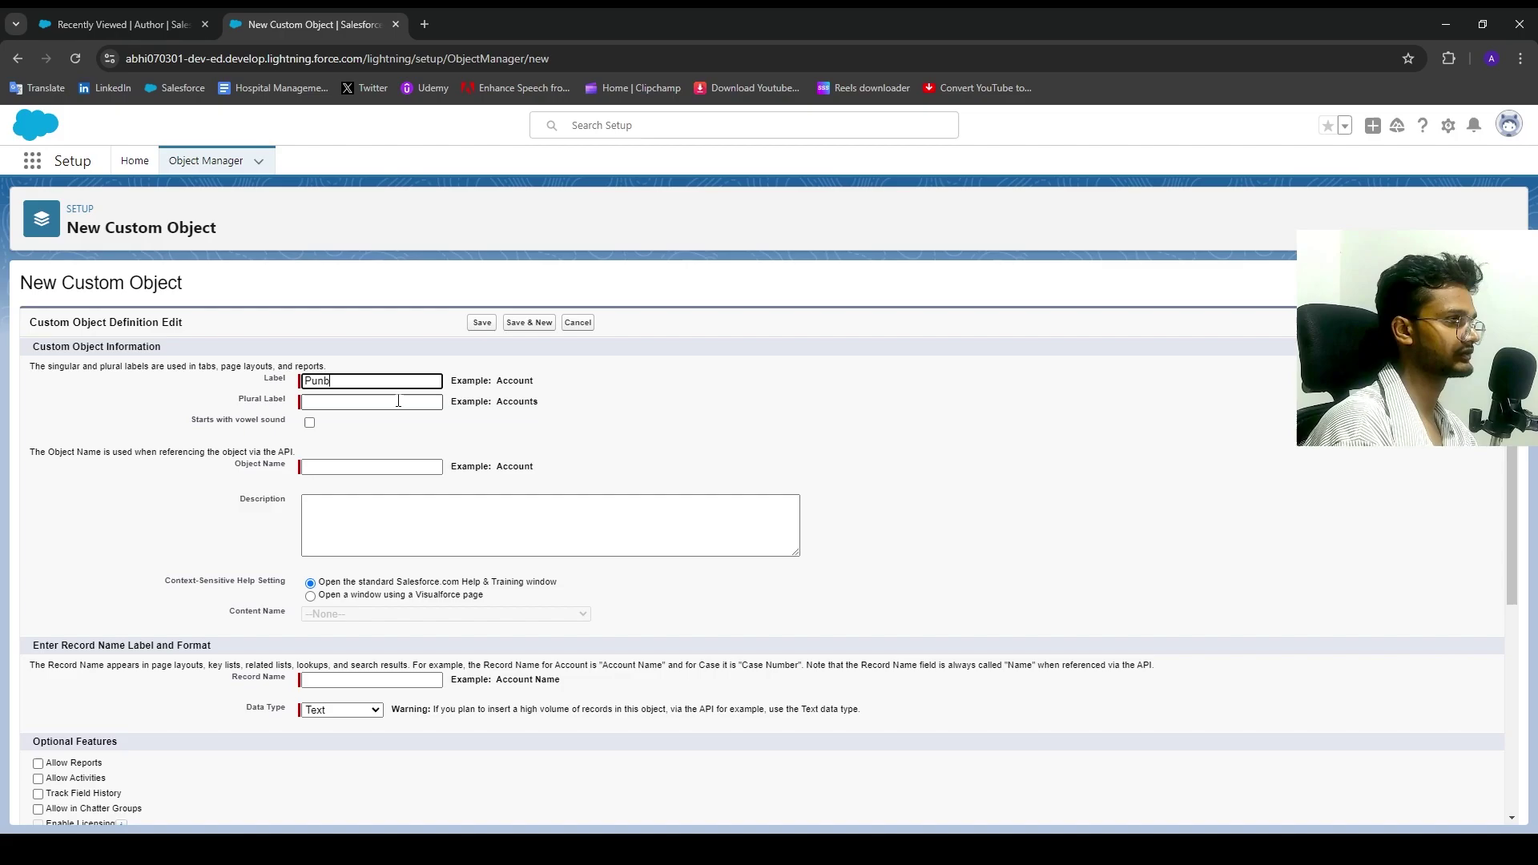
{"action": "key", "text": "BackSpace"}
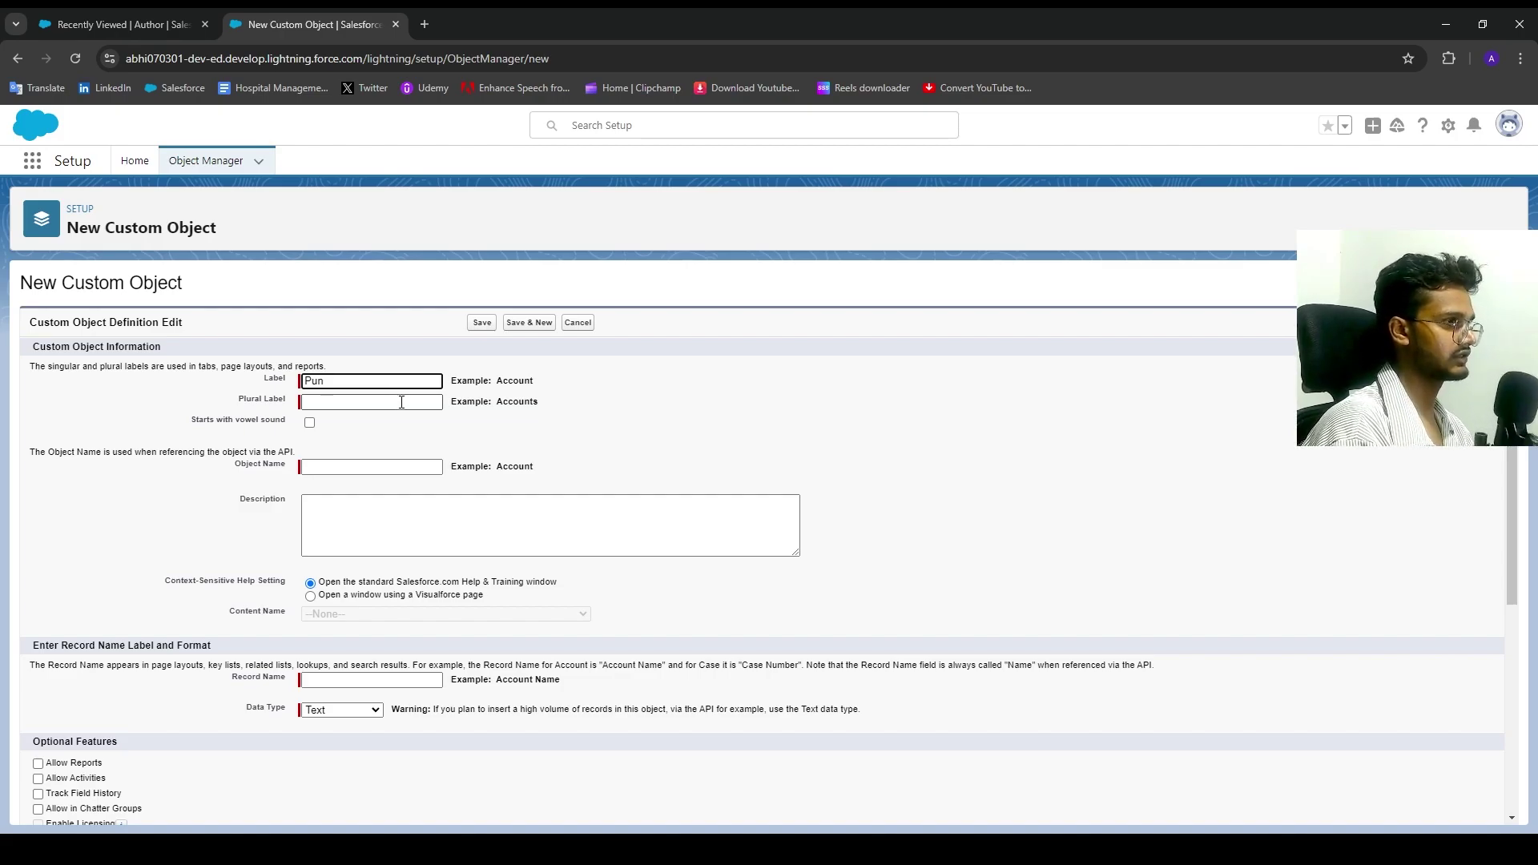
{"action": "type", "text": "bli"}
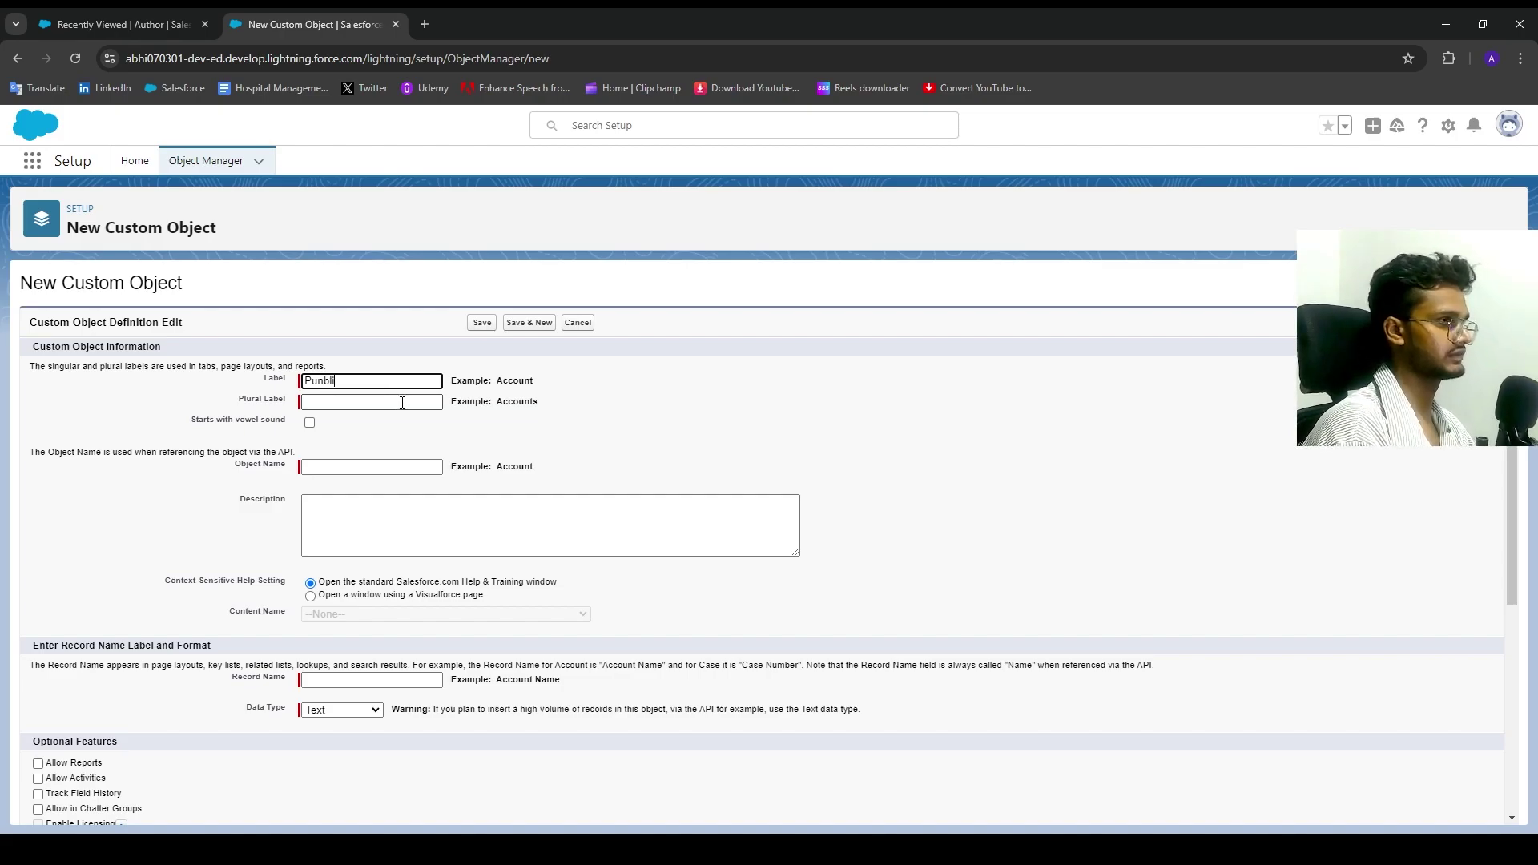
{"action": "type", "text": "ca"}
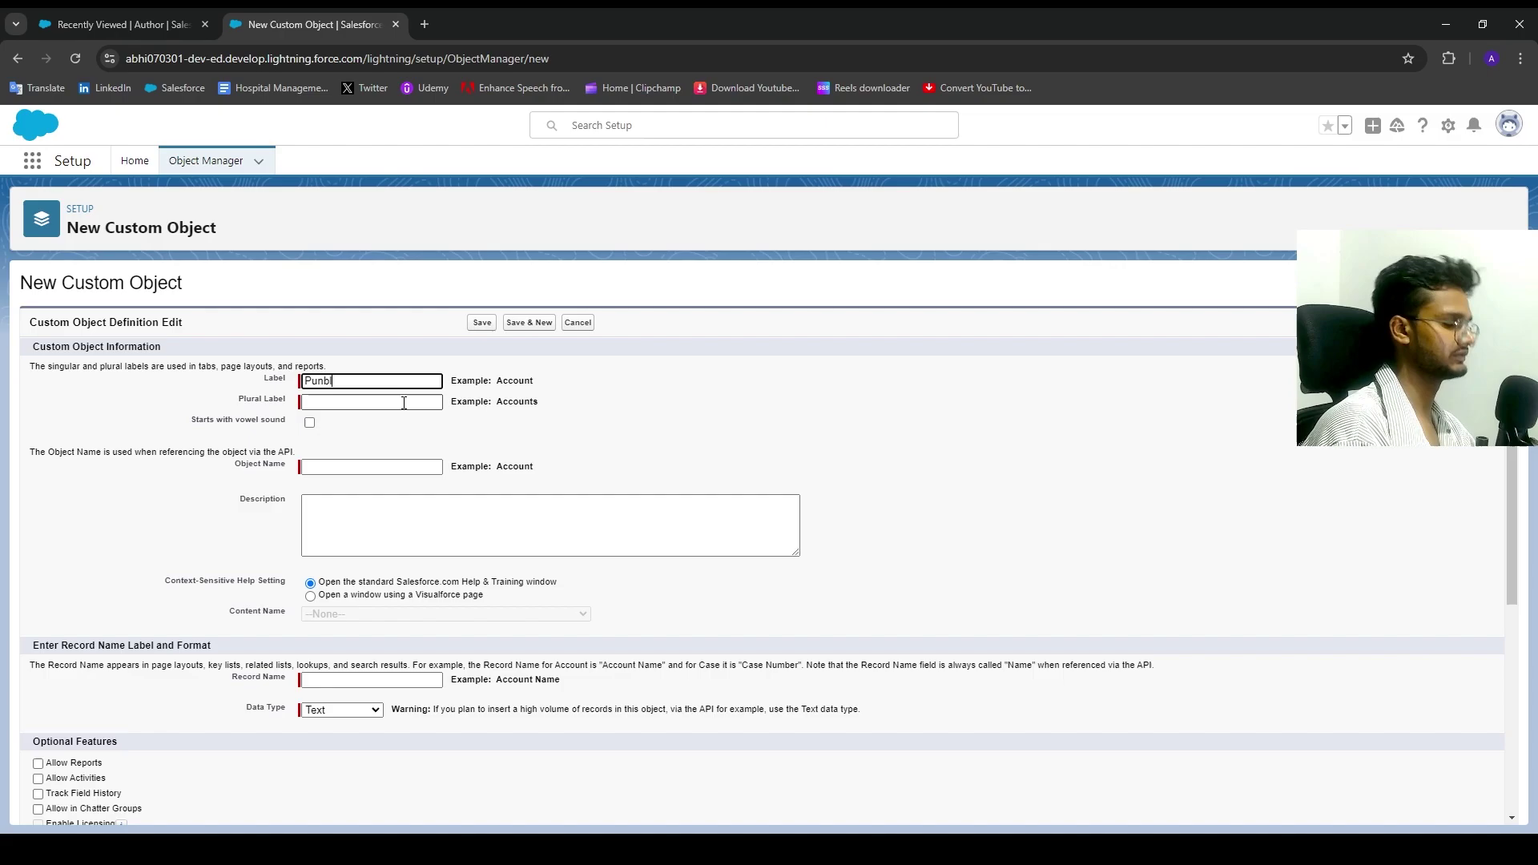
{"action": "type", "text": "ius"}
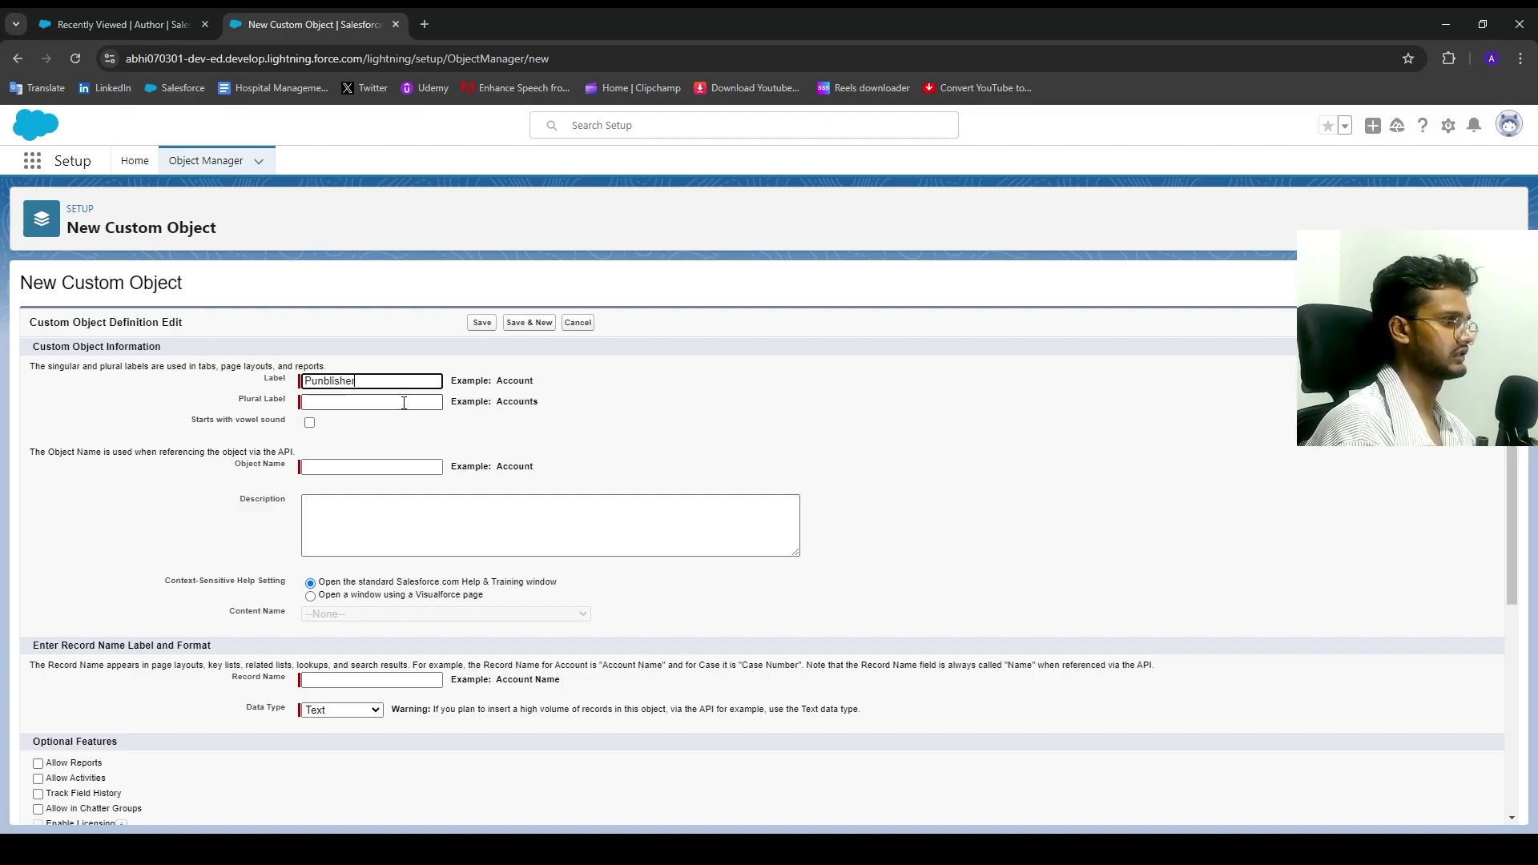
{"action": "left_click", "coordinate": [404, 403]}
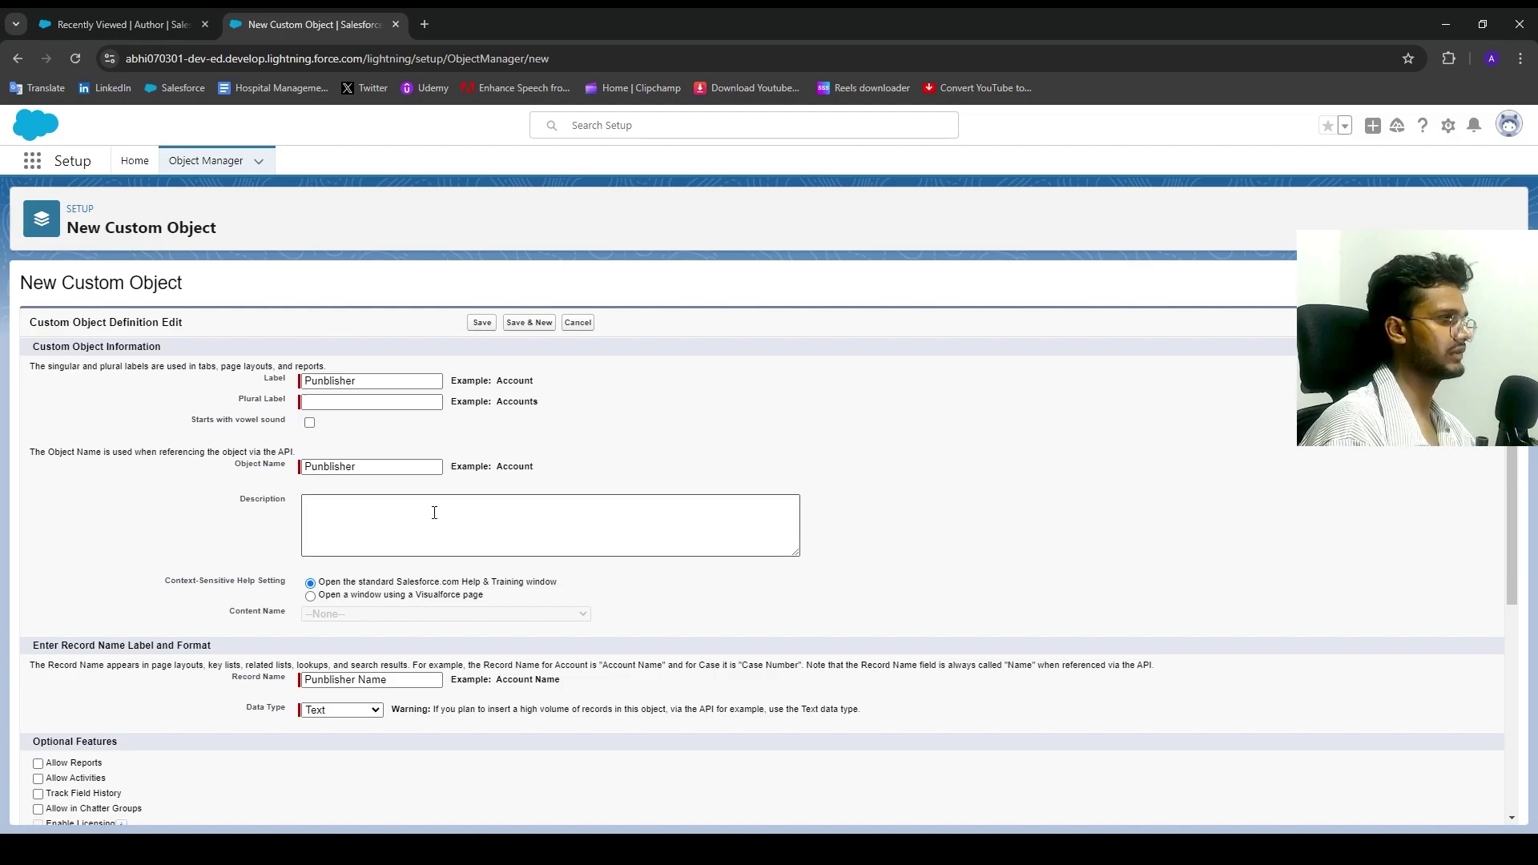
Step: Copy the Punblisher label into the Plural Label field
{"action": "left_click_drag", "start_coordinate": [367, 381], "coordinate": [284, 398]}
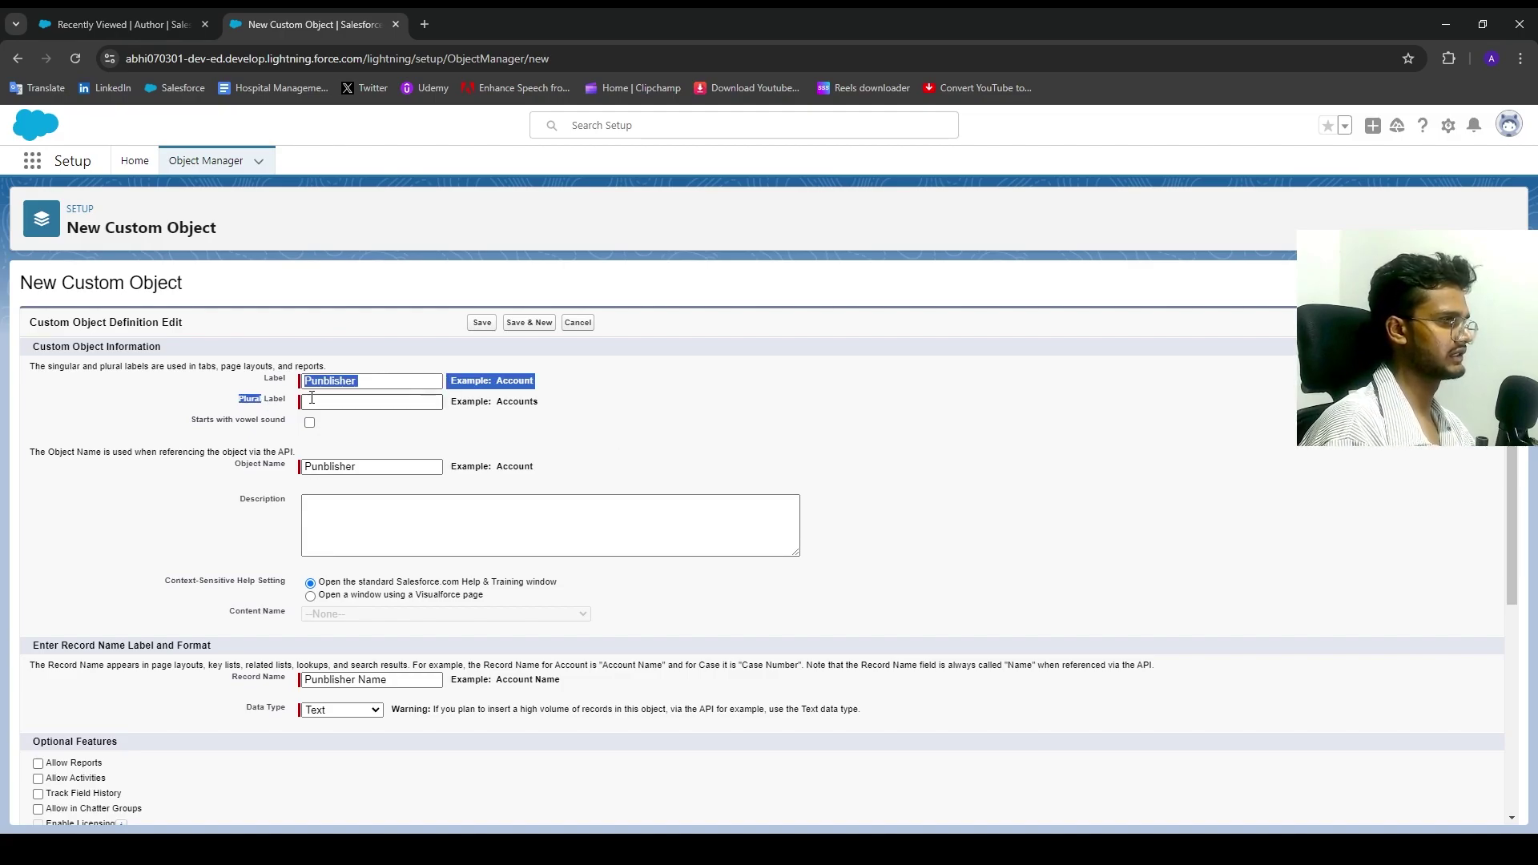
{"action": "left_click", "coordinate": [402, 386]}
{"action": "double_click", "coordinate": [401, 386]}
{"action": "key", "text": "ctrl+c"}
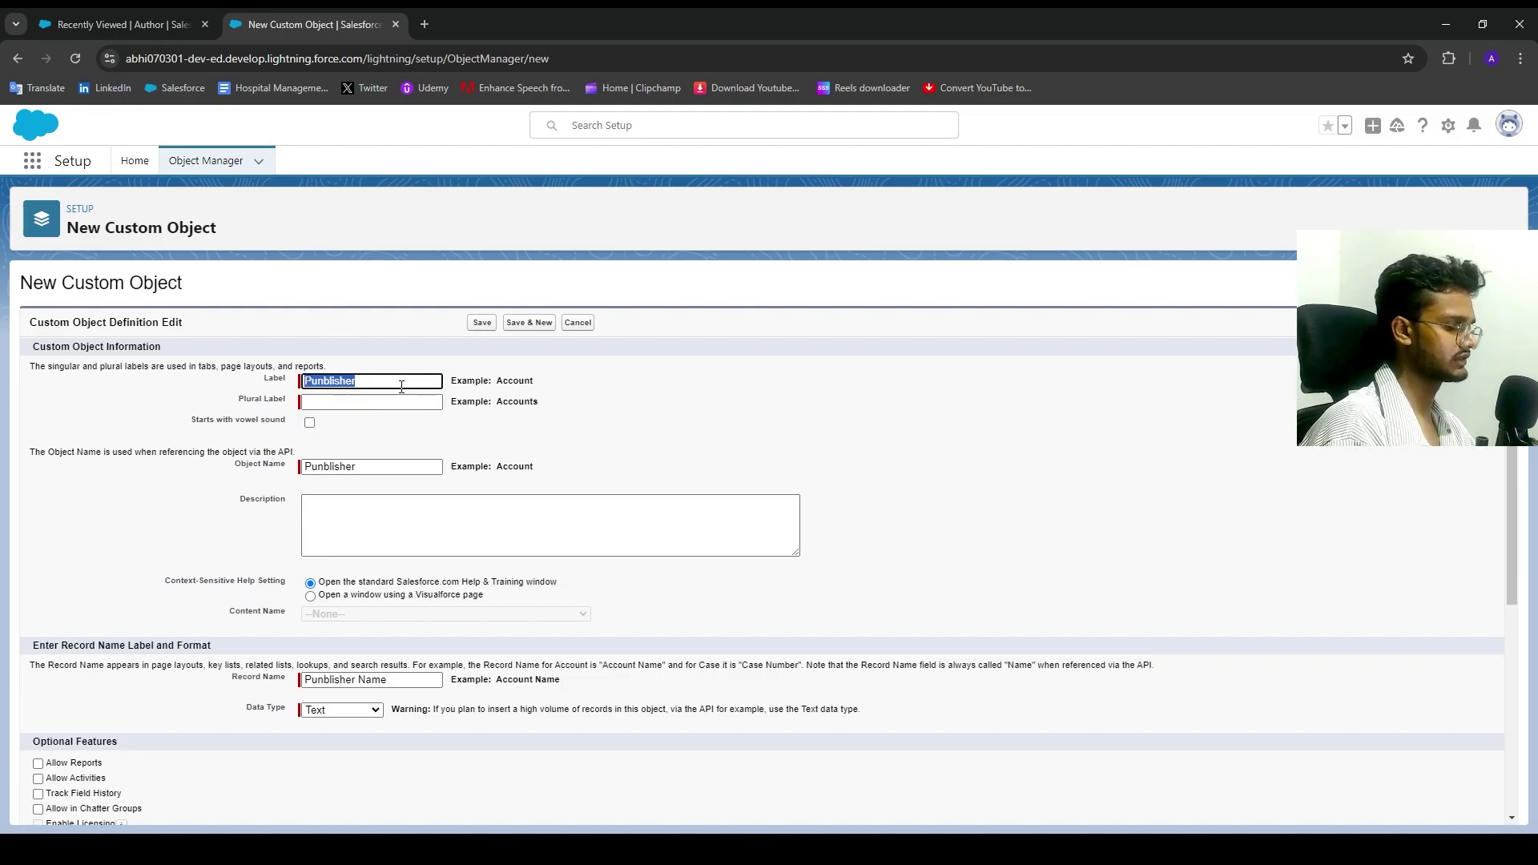
{"action": "right_click", "coordinate": [356, 402]}
{"action": "left_click", "coordinate": [401, 447]}
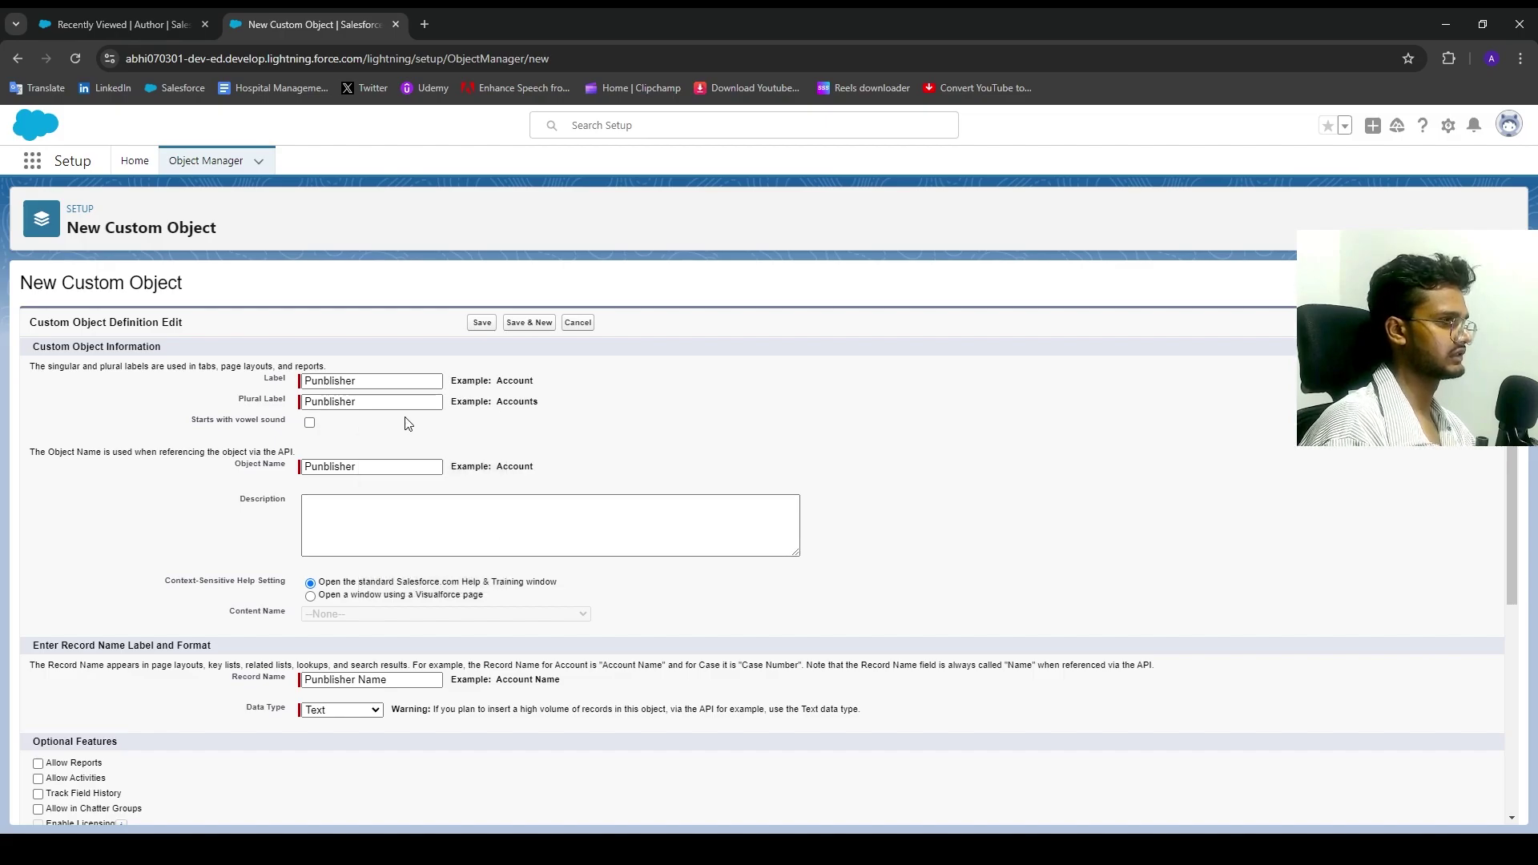
{"action": "left_click", "coordinate": [405, 404]}
{"action": "type", "text": "a"}
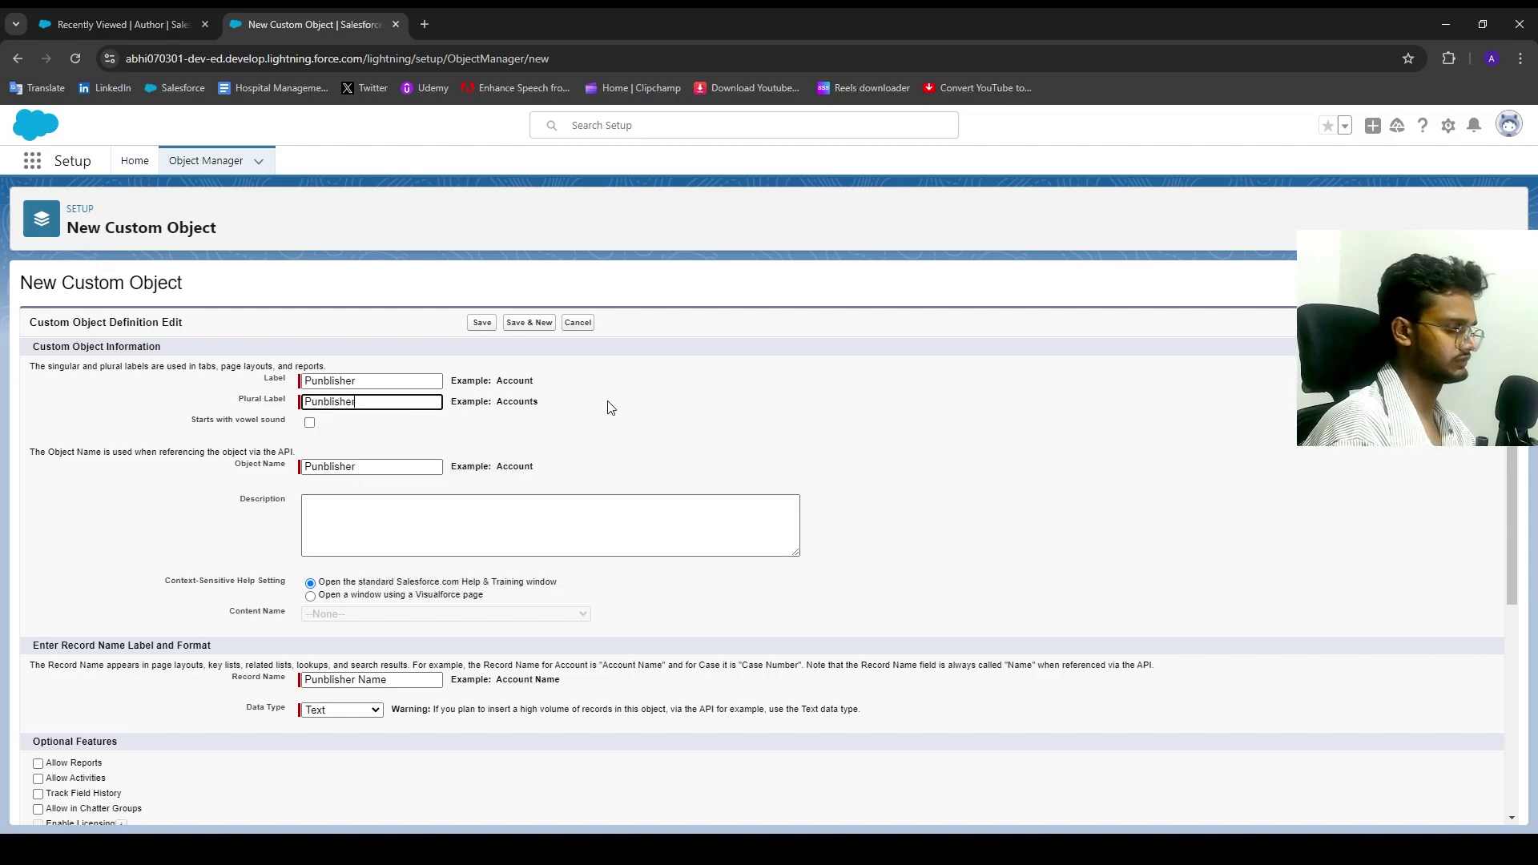
Step: Enable the tab wizard, Track Field History, Allow Reports and Chatter Groups, then save Punblisher
{"action": "scroll", "coordinate": [553, 513], "scroll_direction": "down", "scroll_amount": 3}
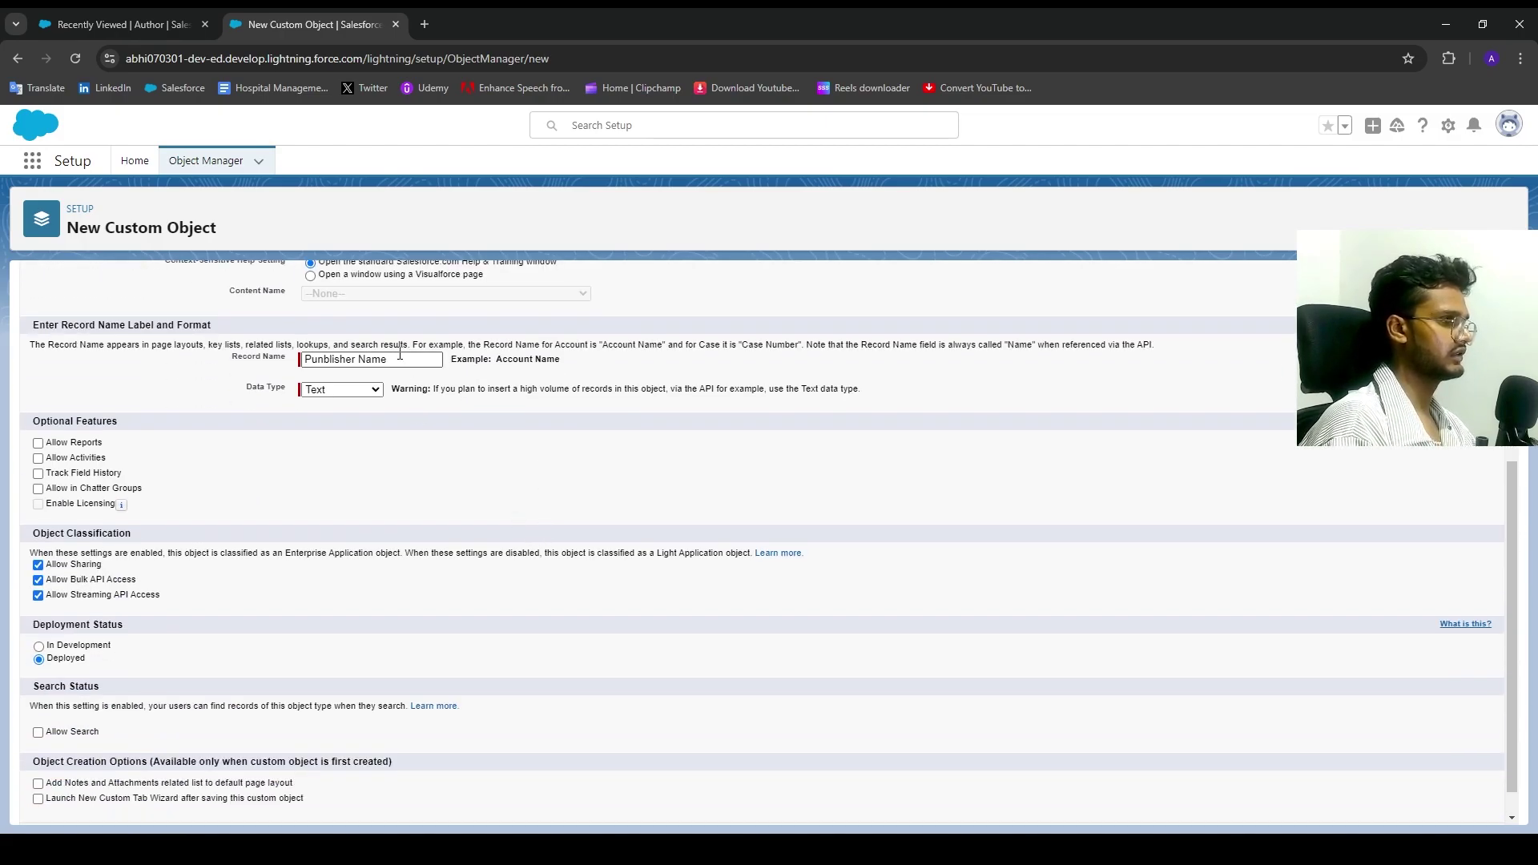
{"action": "scroll", "coordinate": [339, 457], "scroll_direction": "down", "scroll_amount": 2}
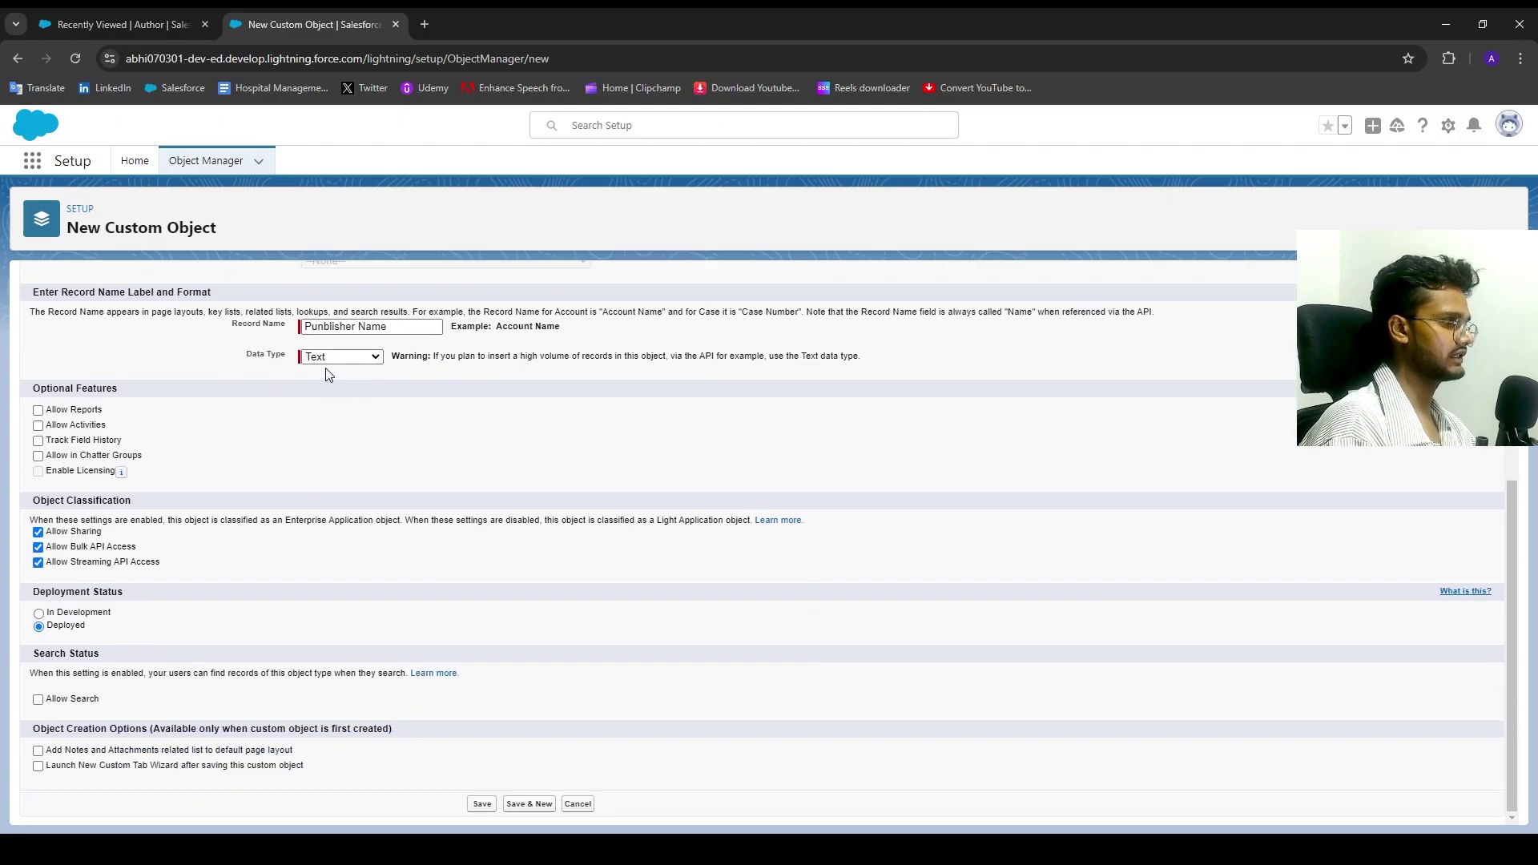
{"action": "left_click", "coordinate": [39, 766]}
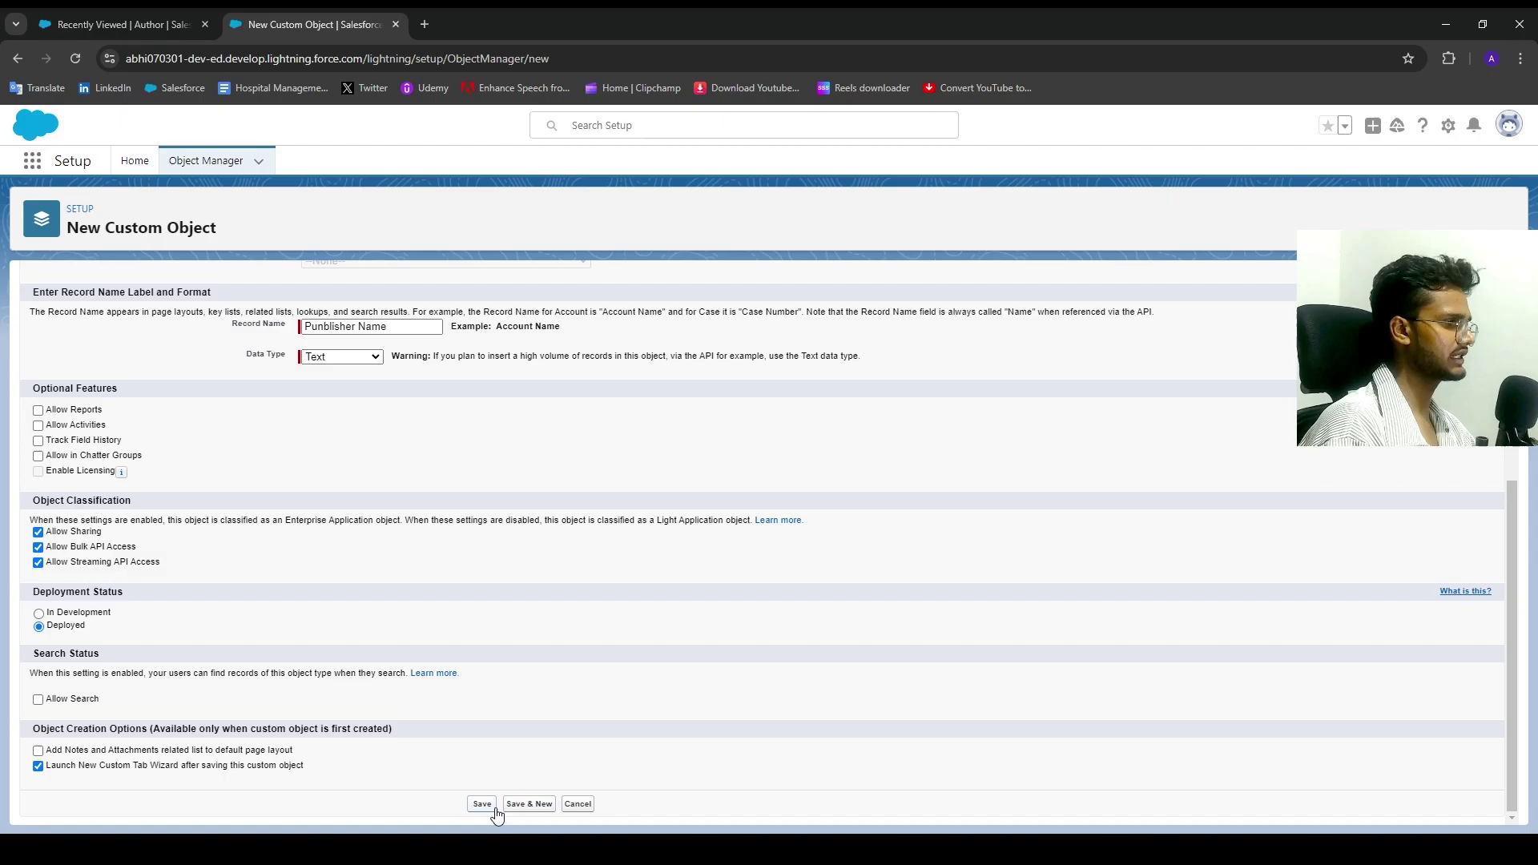
{"action": "left_click", "coordinate": [38, 440]}
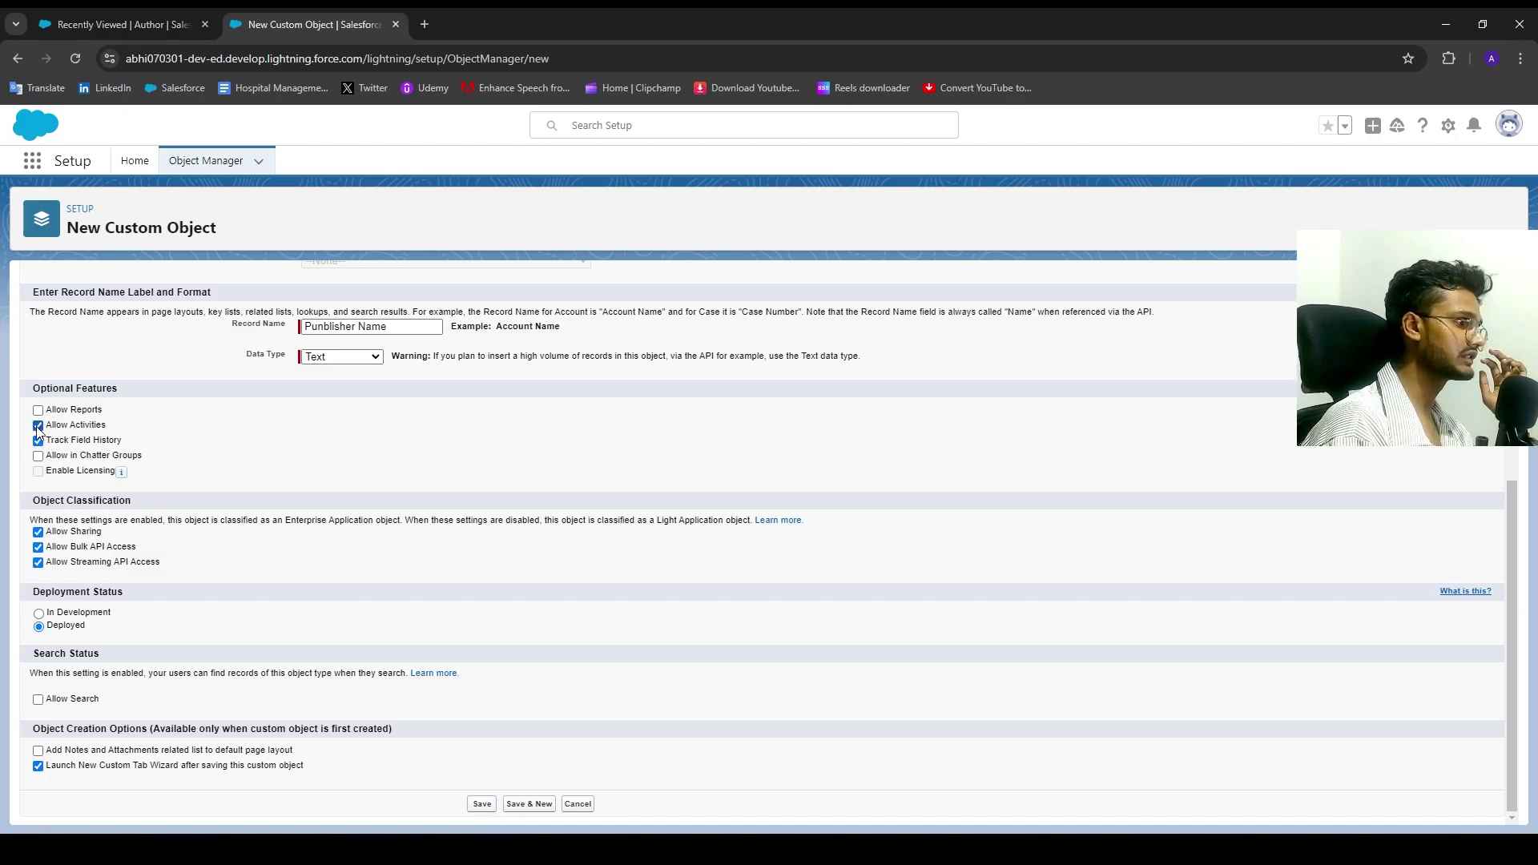
{"action": "left_click", "coordinate": [37, 410]}
{"action": "left_click", "coordinate": [38, 455]}
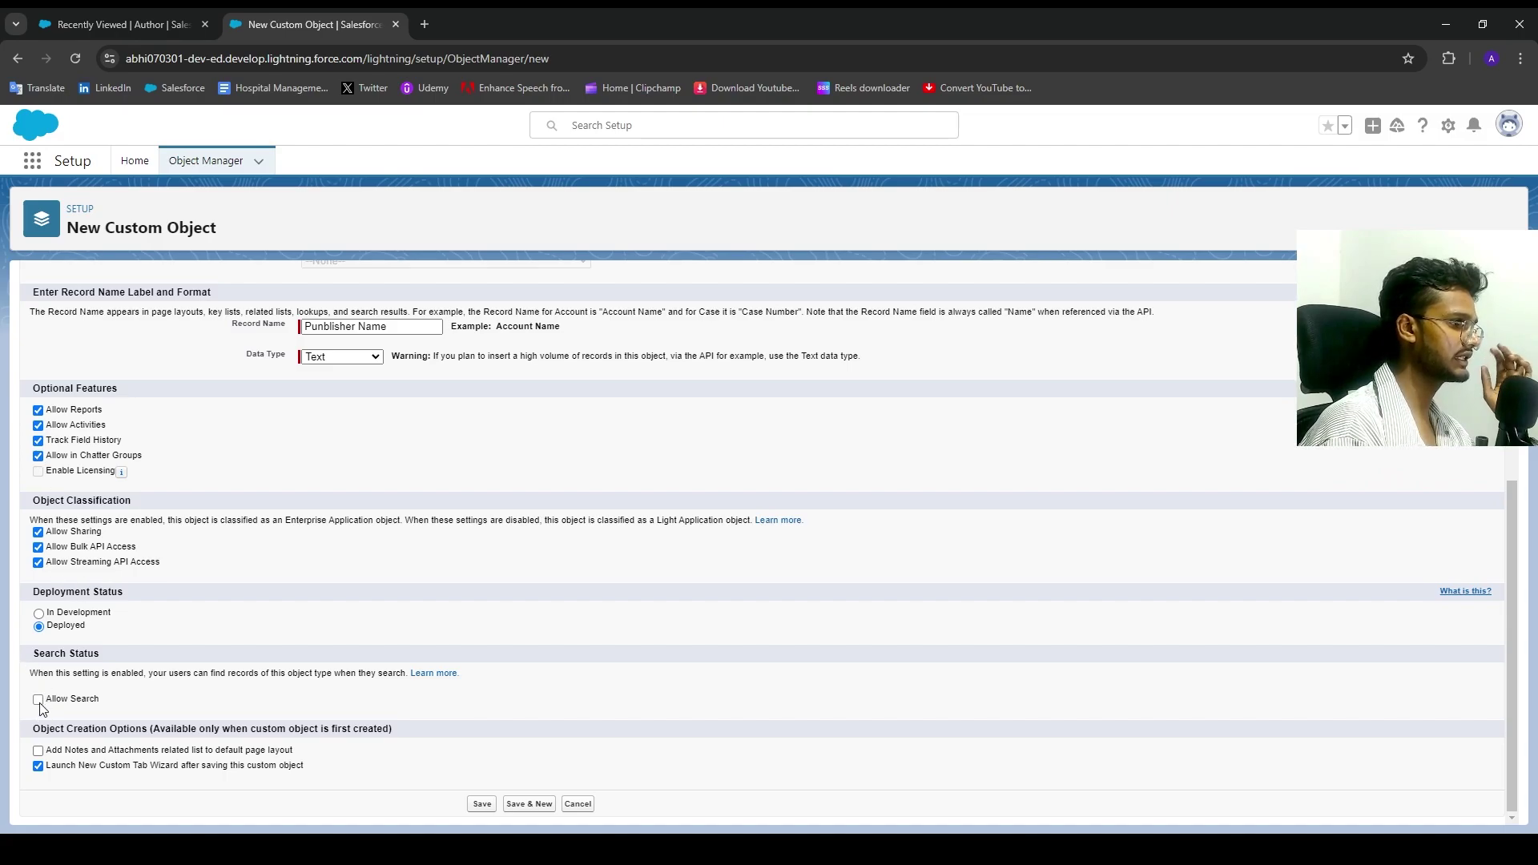
{"action": "left_click", "coordinate": [481, 804]}
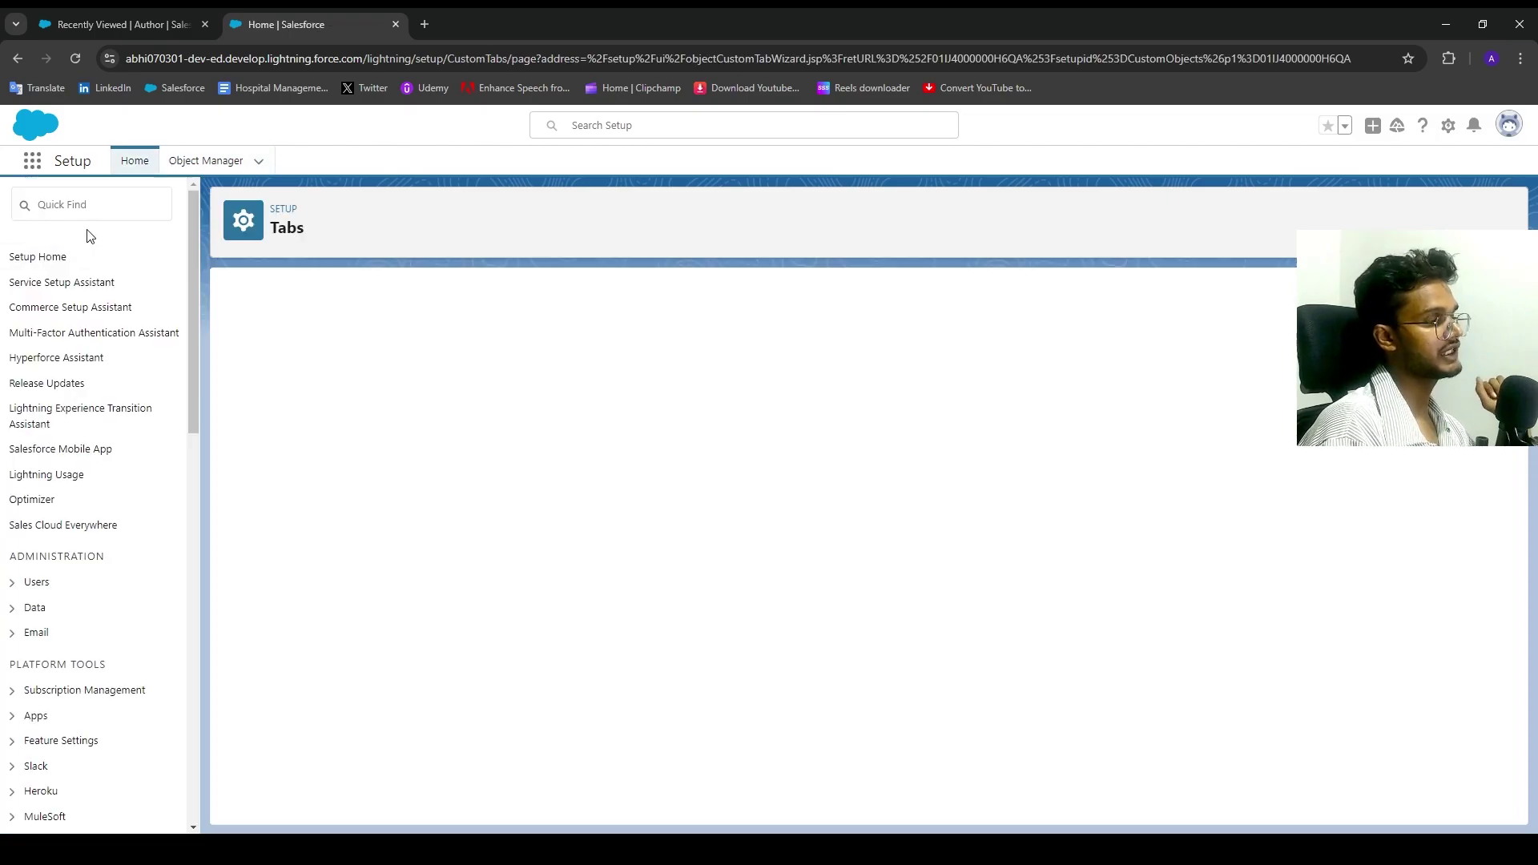
Step: Give the Punblisher tab the Chess piece style, keeping the default profile visibility
{"action": "left_click", "coordinate": [601, 440]}
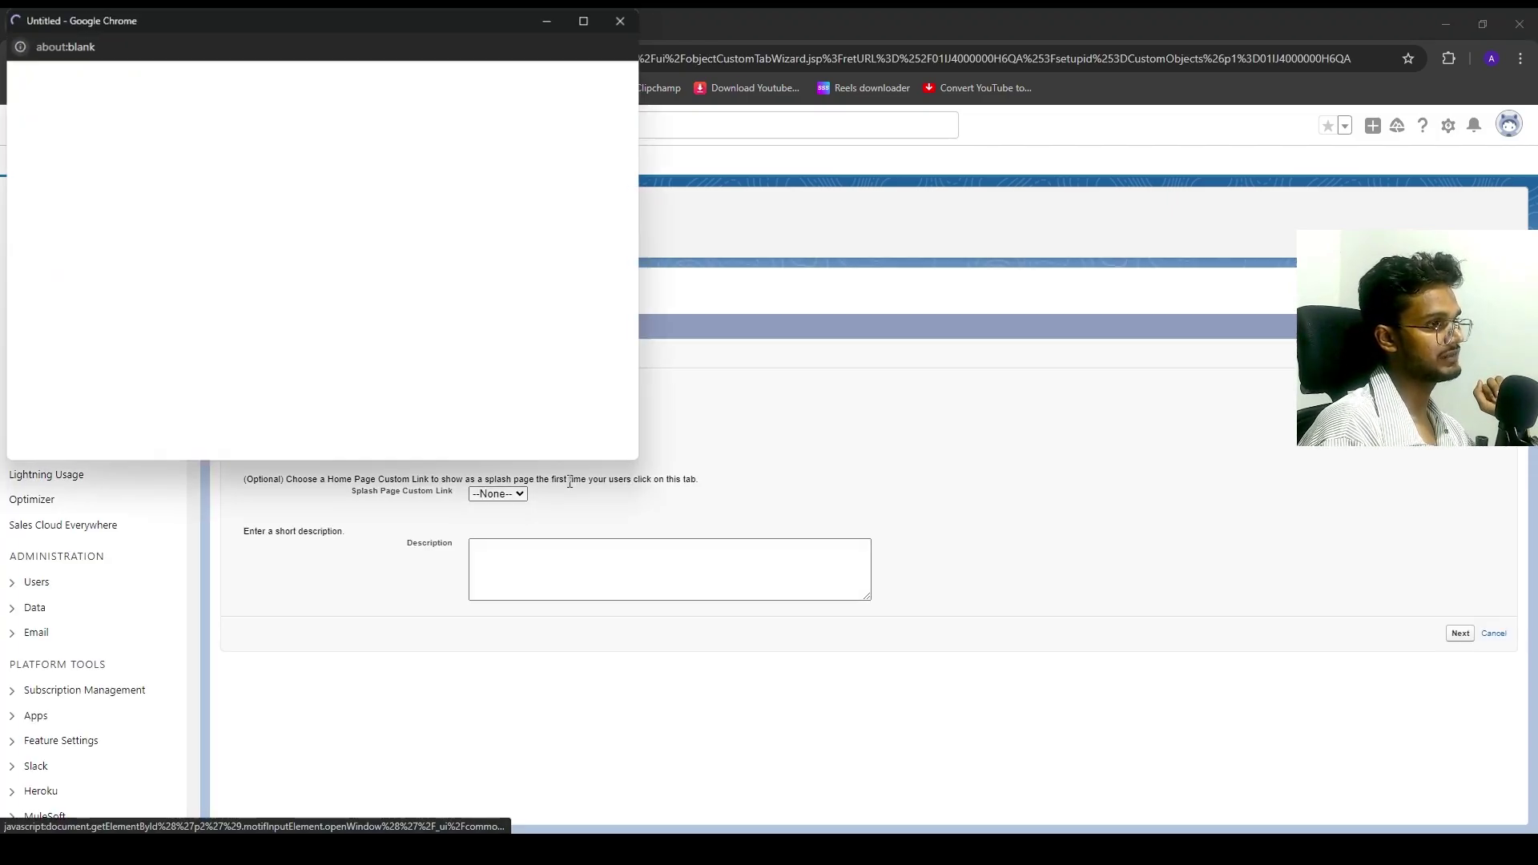
{"action": "left_click", "coordinate": [372, 226]}
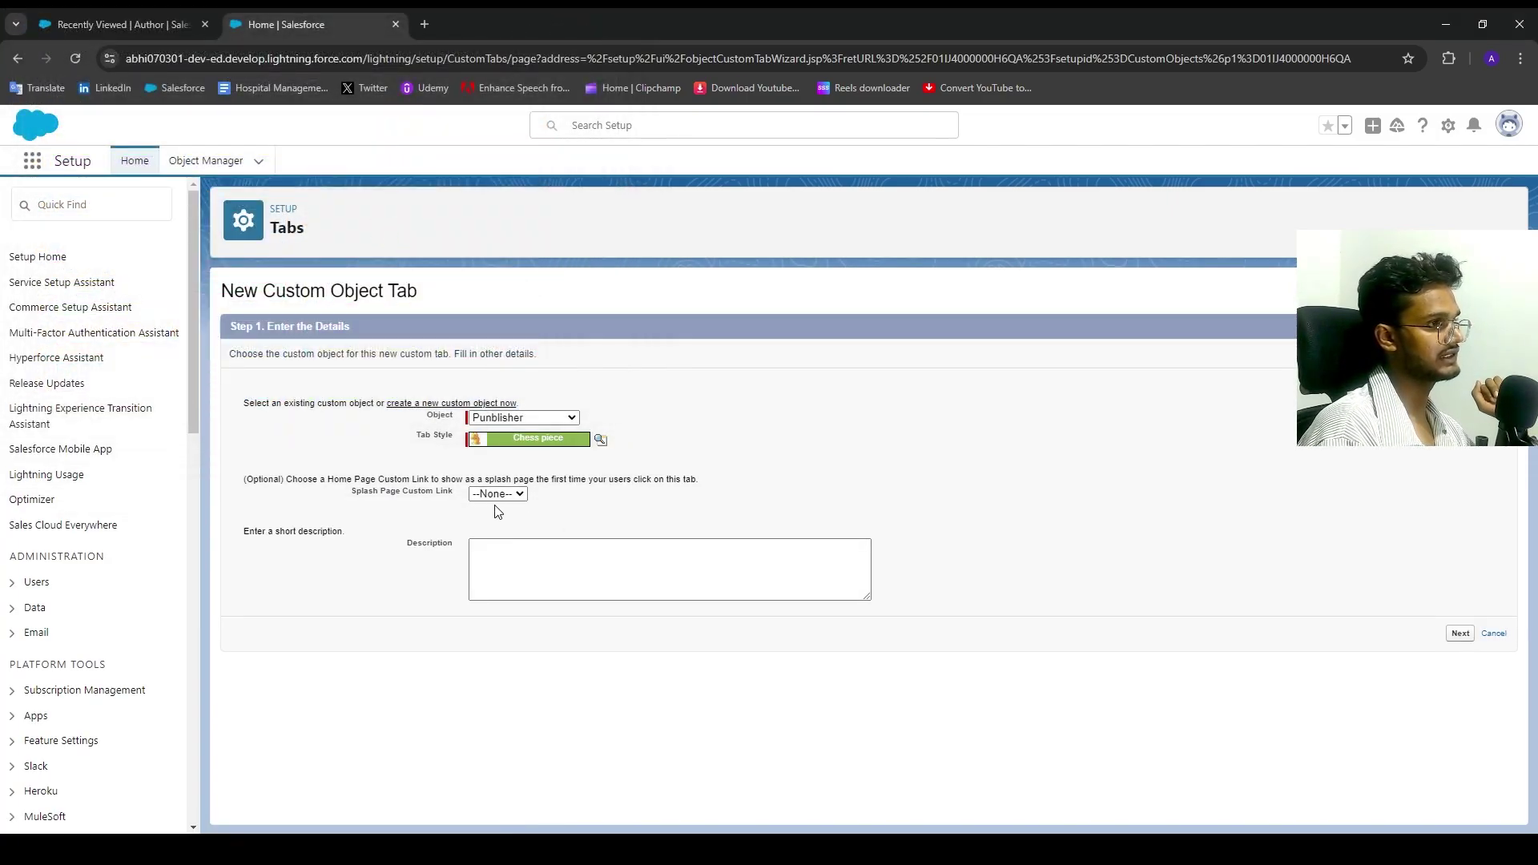
{"action": "left_click", "coordinate": [1460, 634]}
{"action": "scroll", "coordinate": [1381, 500], "scroll_direction": "down", "scroll_amount": 1}
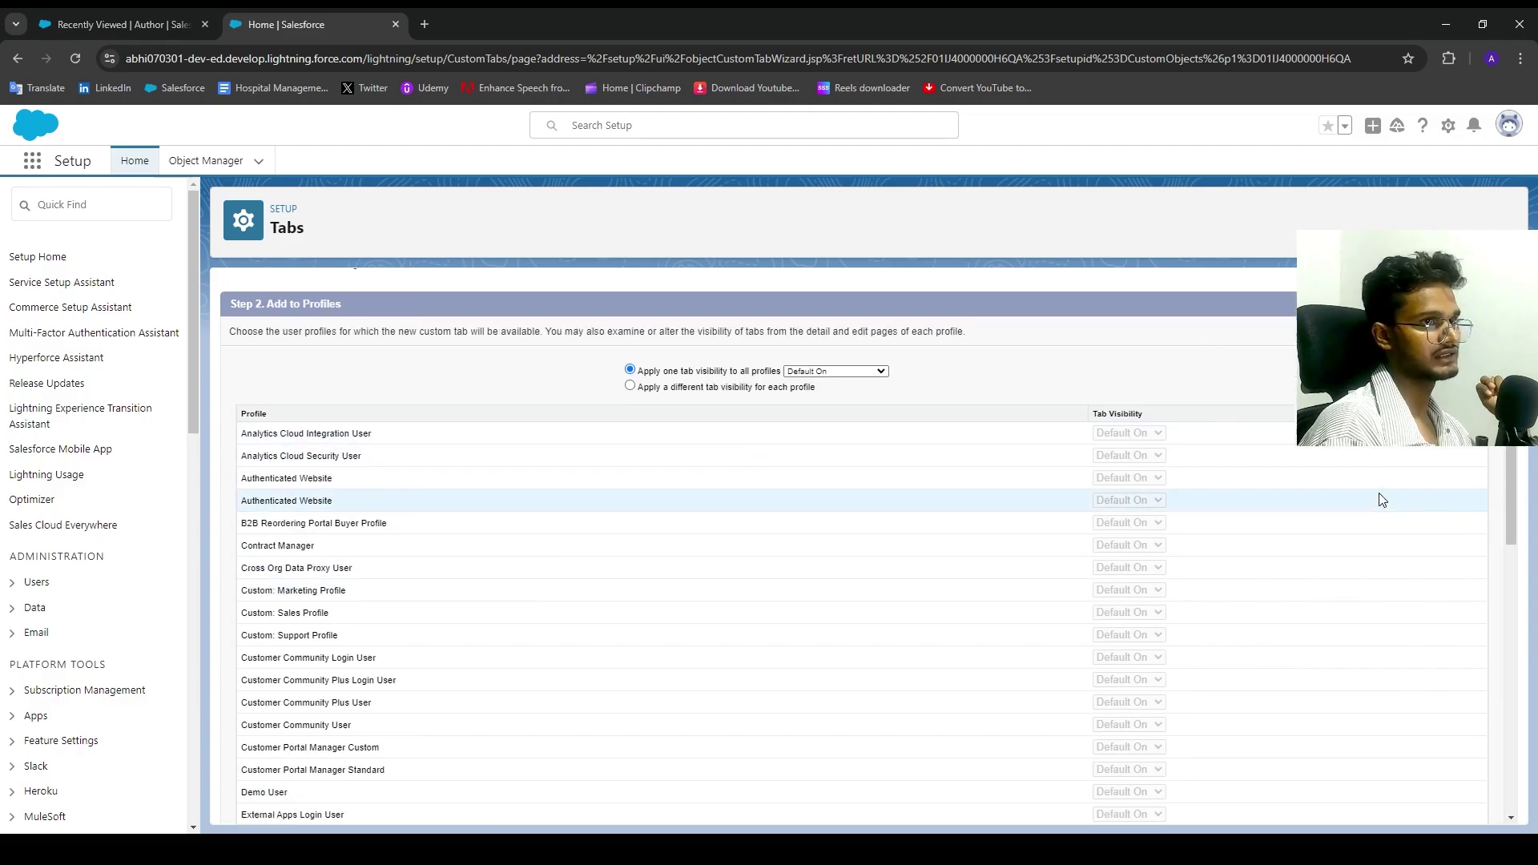
{"action": "scroll", "coordinate": [1426, 721], "scroll_direction": "down", "scroll_amount": 10}
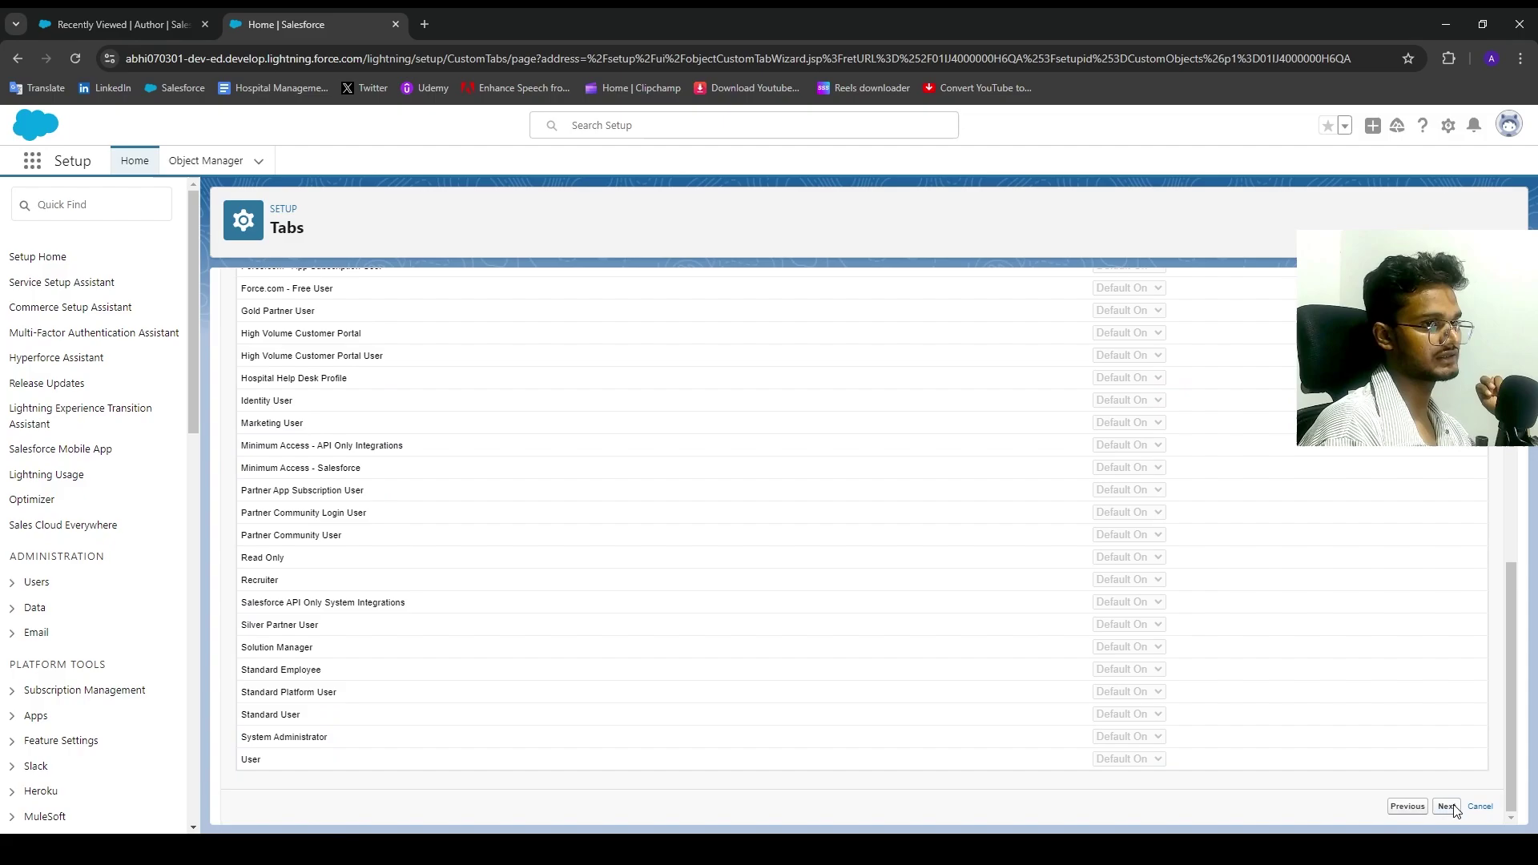
{"action": "left_click", "coordinate": [1451, 808]}
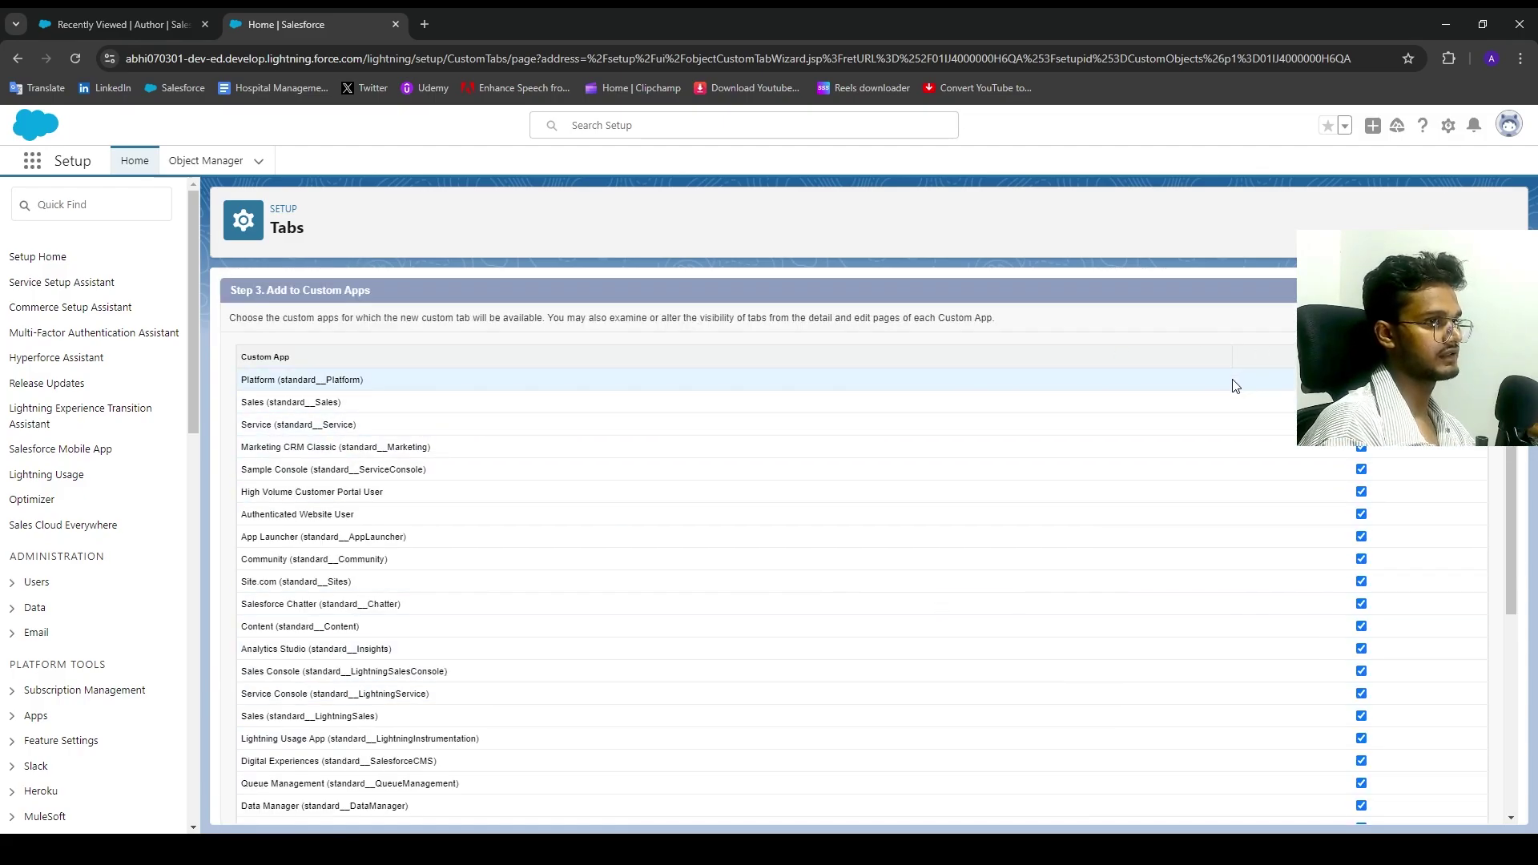
Step: Add the Punblisher tab only to the Engineer Buddy07 app and save it
{"action": "scroll", "coordinate": [1282, 417], "scroll_direction": "down", "scroll_amount": 4}
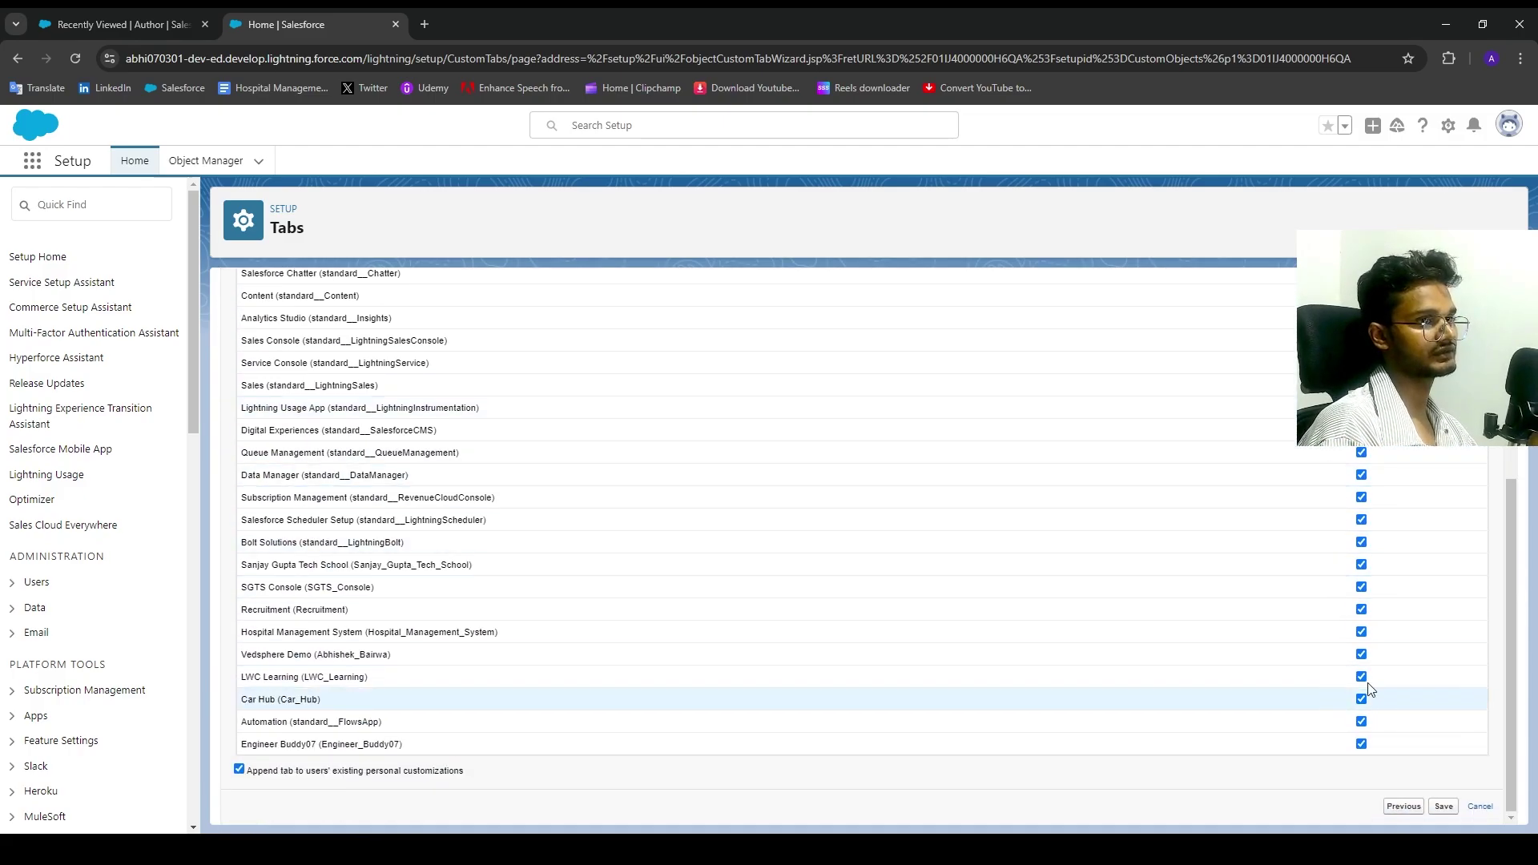
{"action": "scroll", "coordinate": [1368, 689], "scroll_direction": "up", "scroll_amount": 4}
{"action": "left_click", "coordinate": [1360, 347]}
{"action": "scroll", "coordinate": [1243, 532], "scroll_direction": "down", "scroll_amount": 4}
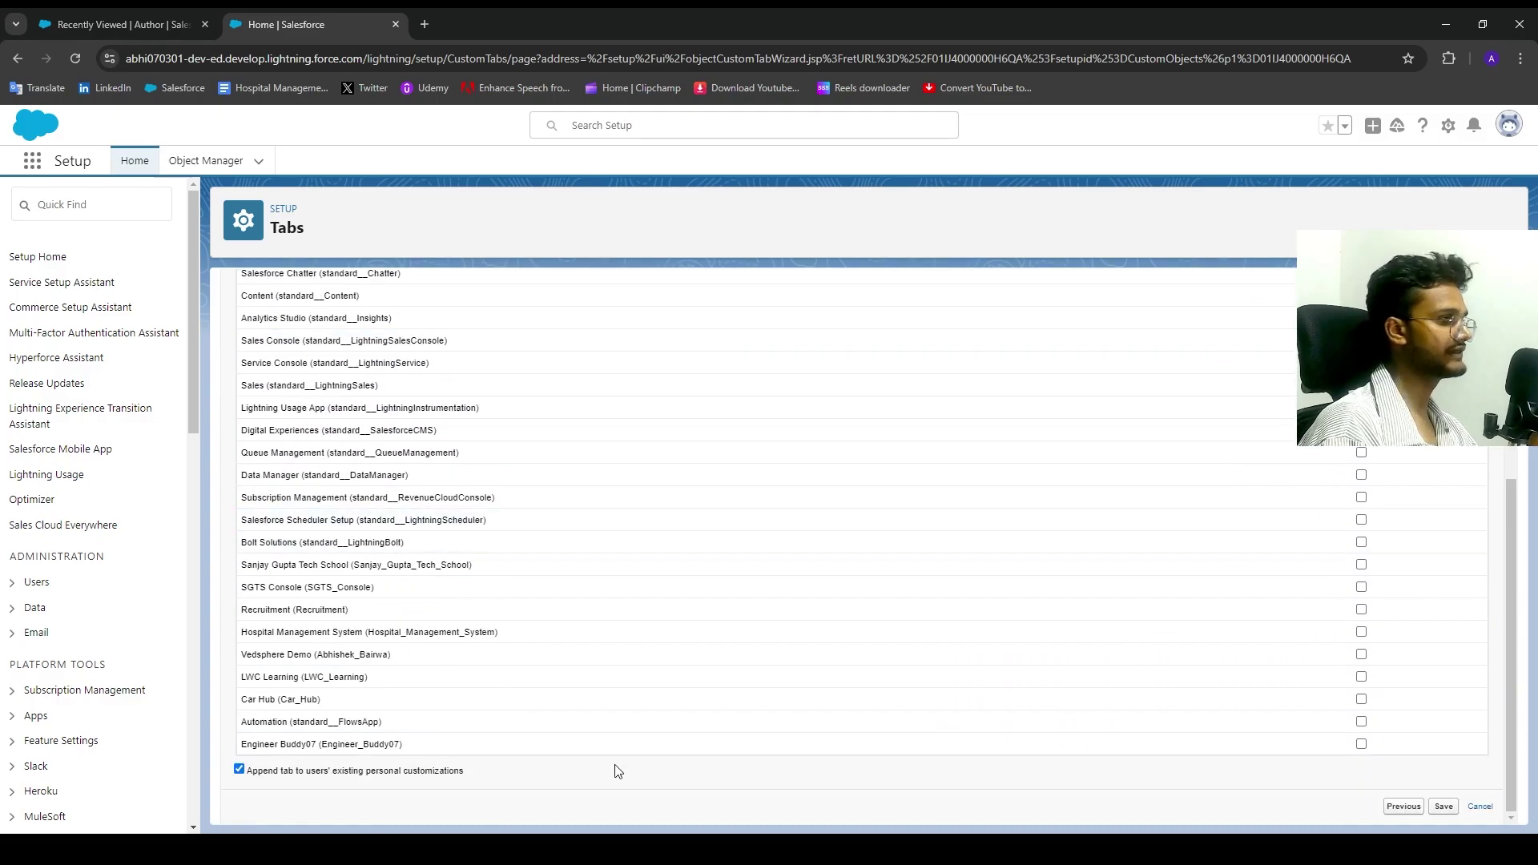
{"action": "left_click", "coordinate": [1361, 744]}
{"action": "left_click", "coordinate": [1443, 807]}
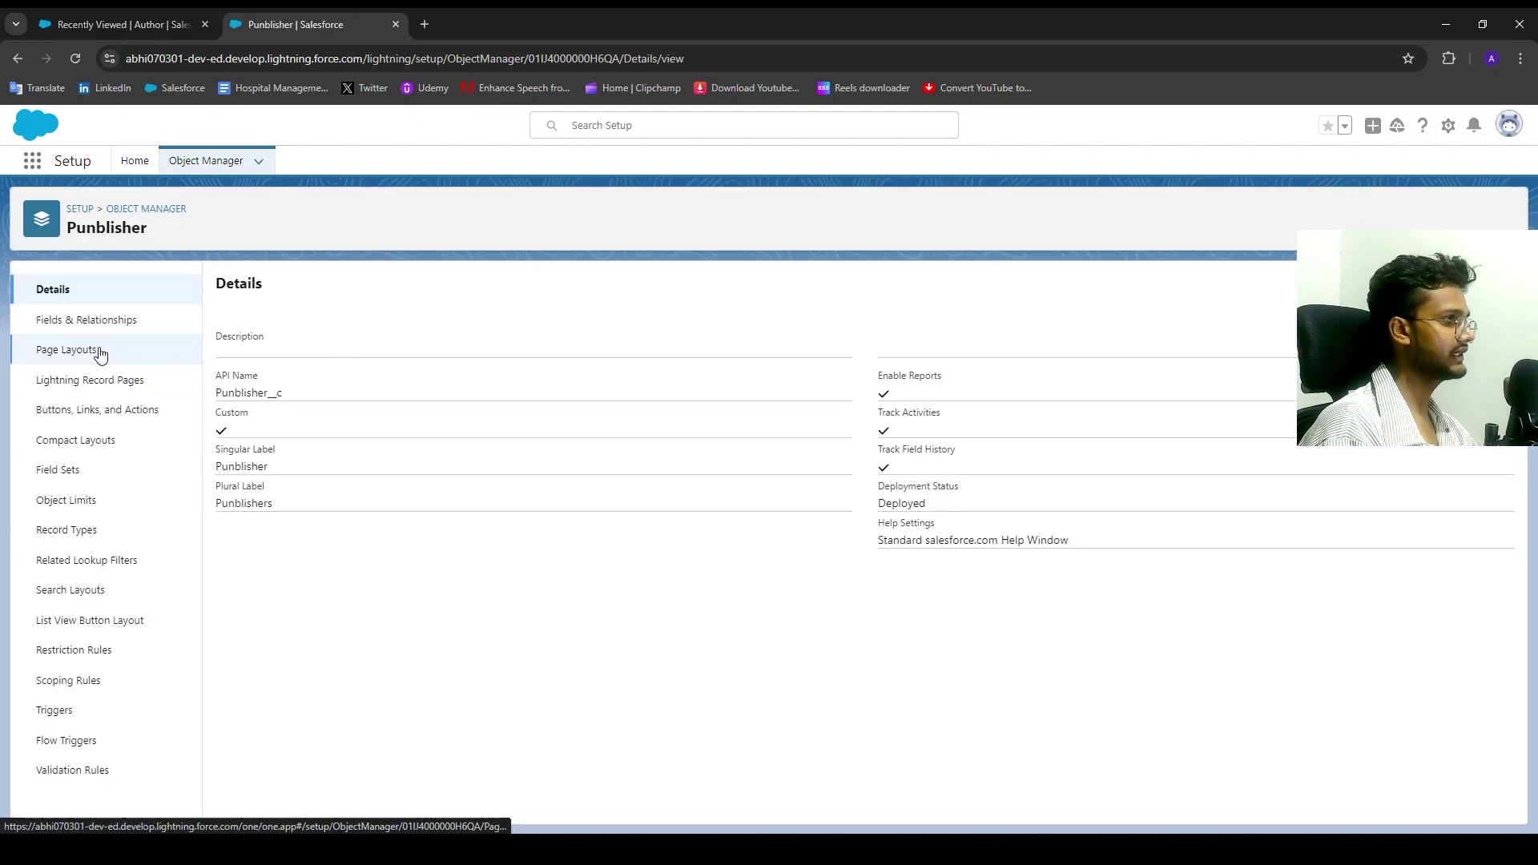
Step: Look at Punblisher's Fields & Relationships and New field page, then return to Object Manager
{"action": "left_click", "coordinate": [176, 331]}
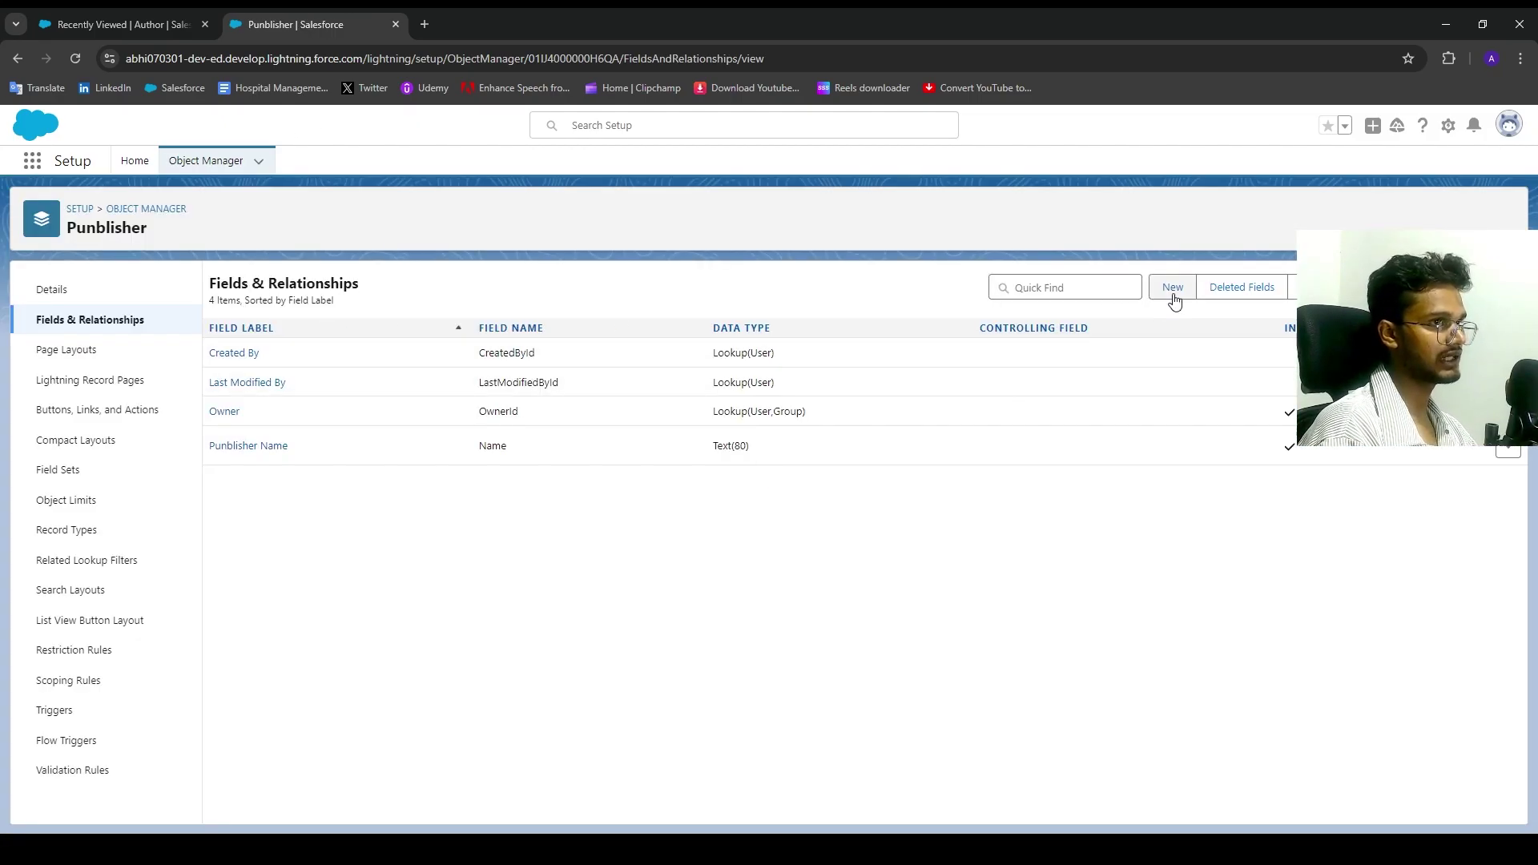
{"action": "left_click", "coordinate": [1170, 289]}
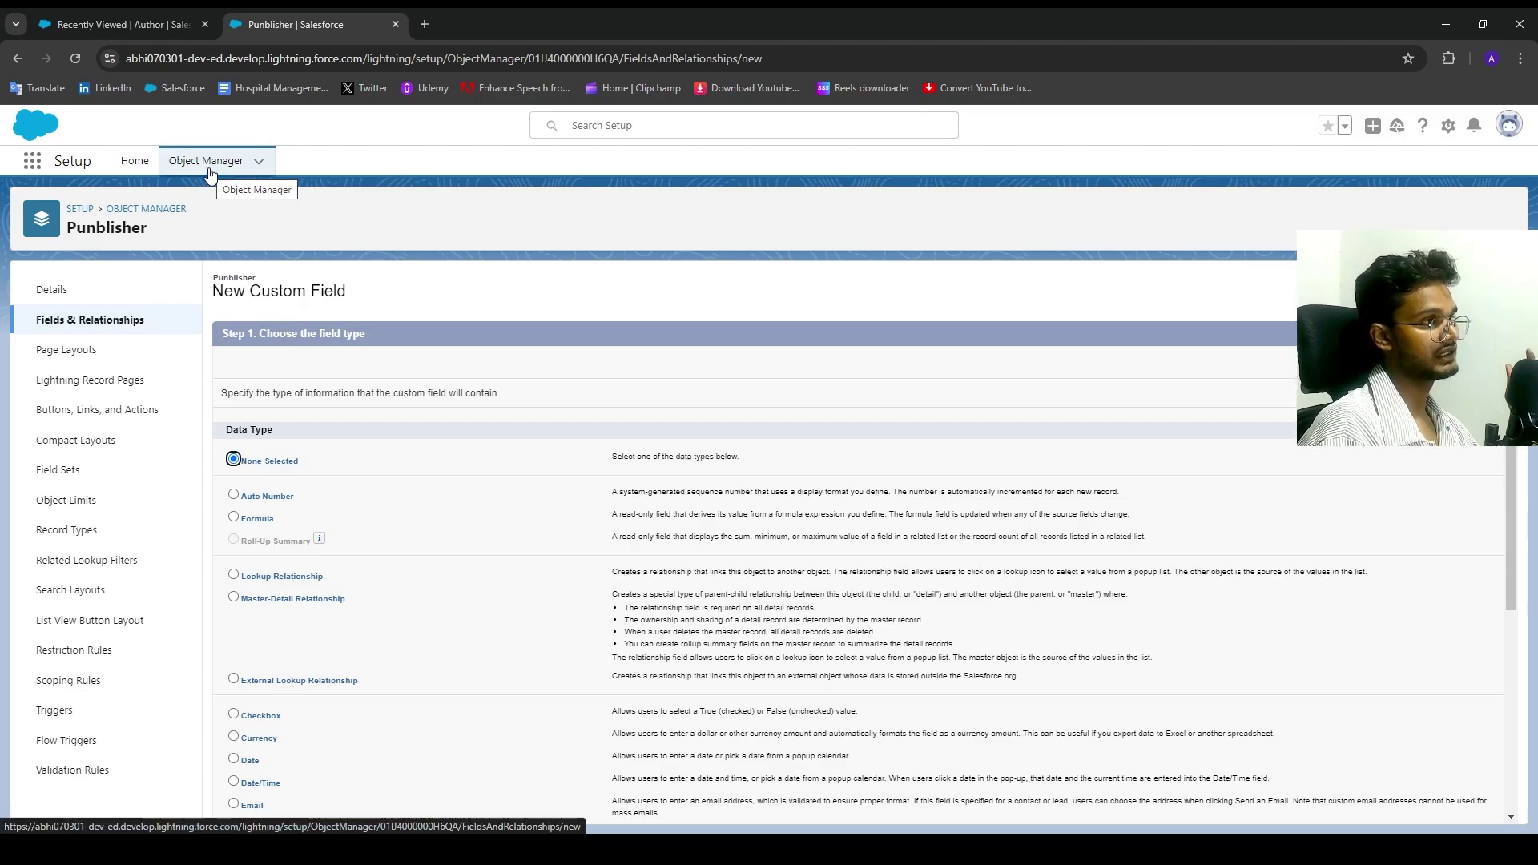
{"action": "left_click", "coordinate": [207, 170]}
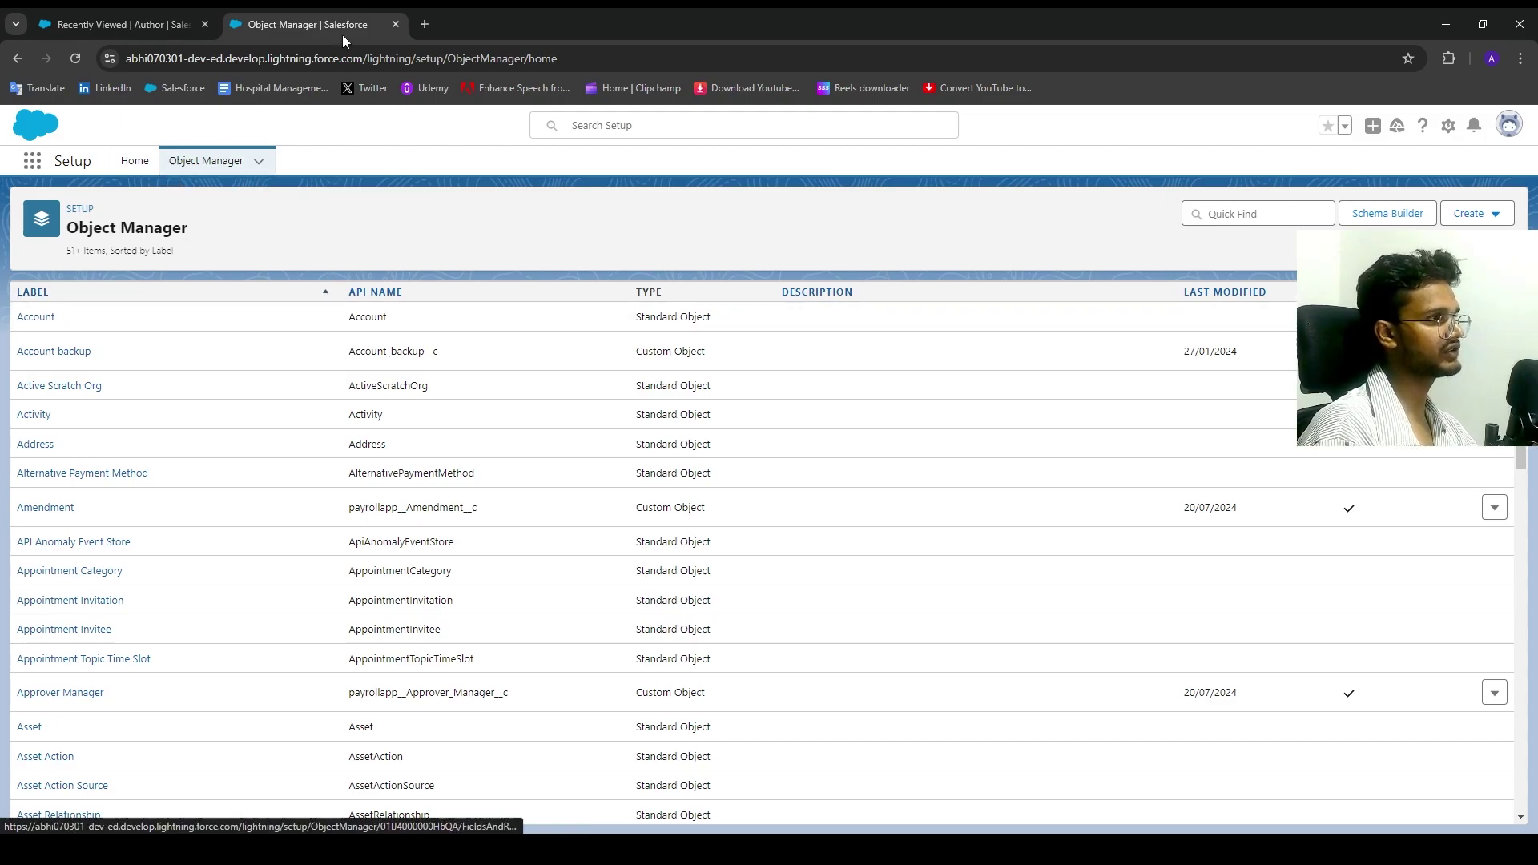
Step: Search Object Manager for 'book' and open the Book object's Fields & Relationships
{"action": "left_click", "coordinate": [1274, 215]}
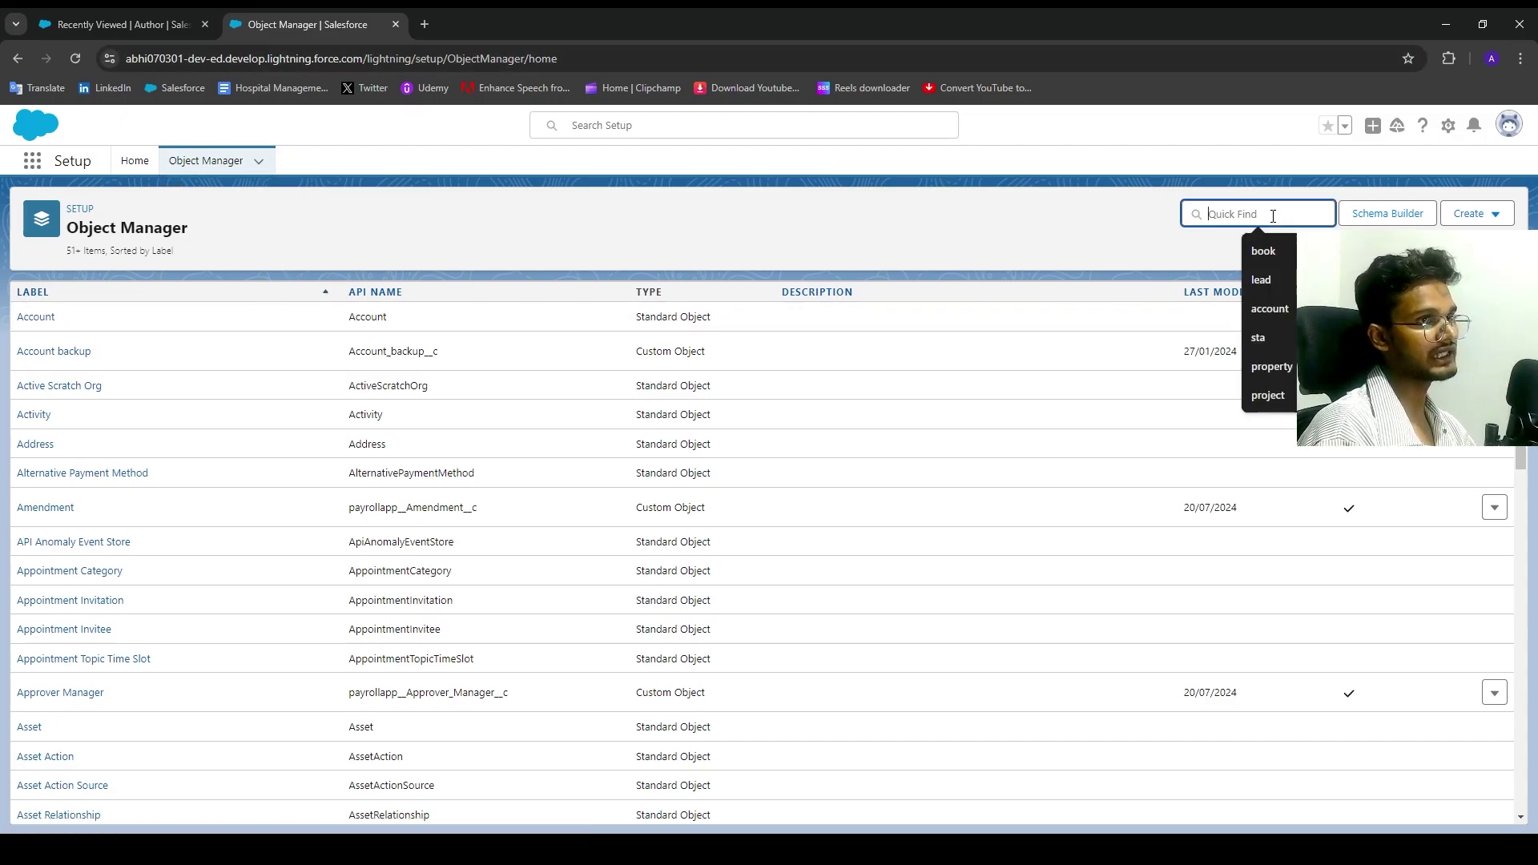
{"action": "type", "text": "book"}
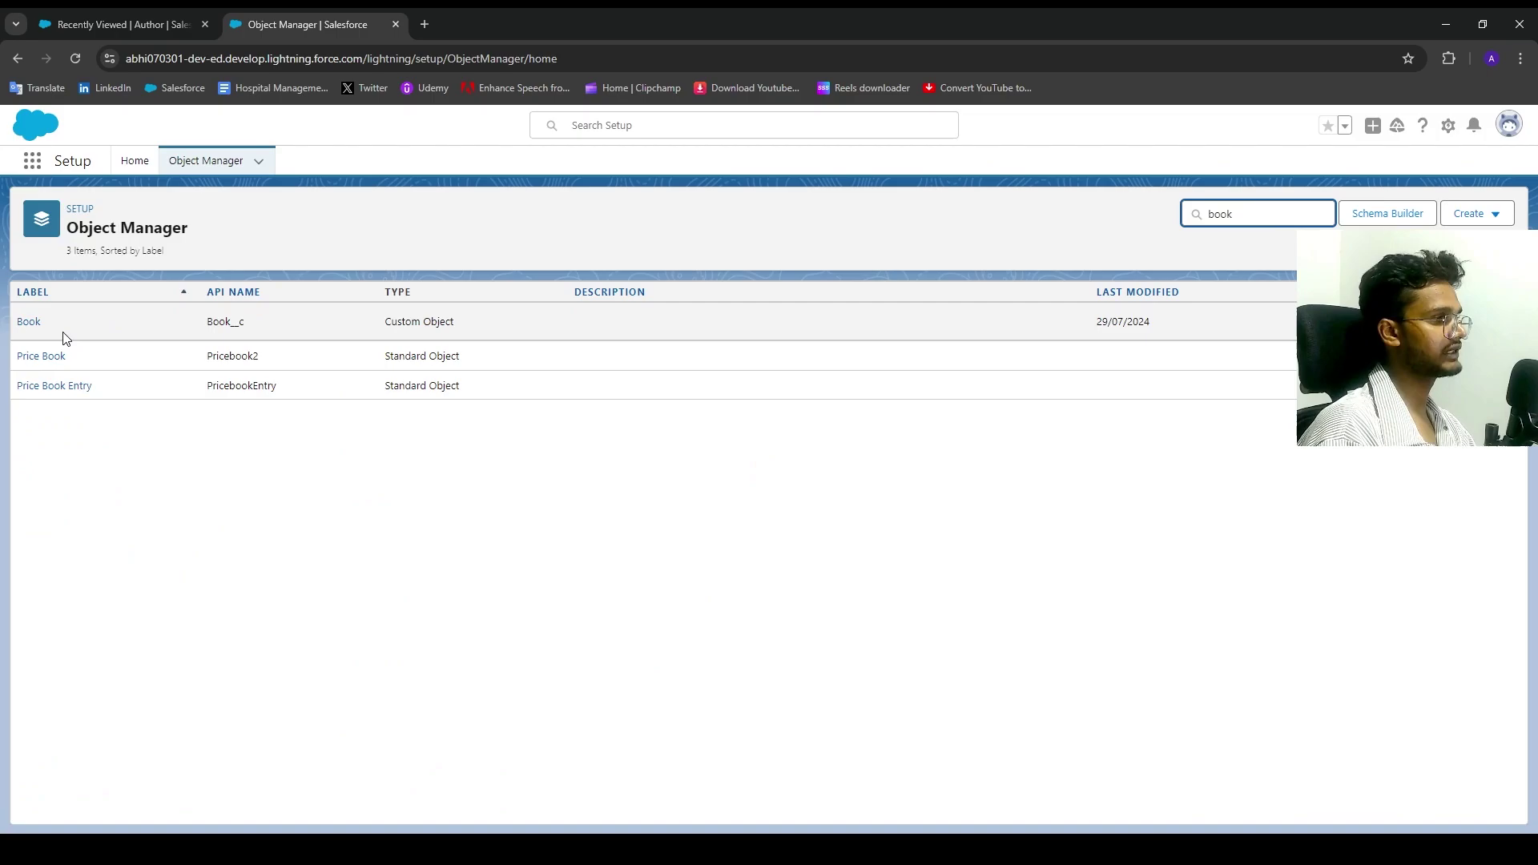
{"action": "left_click", "coordinate": [29, 324]}
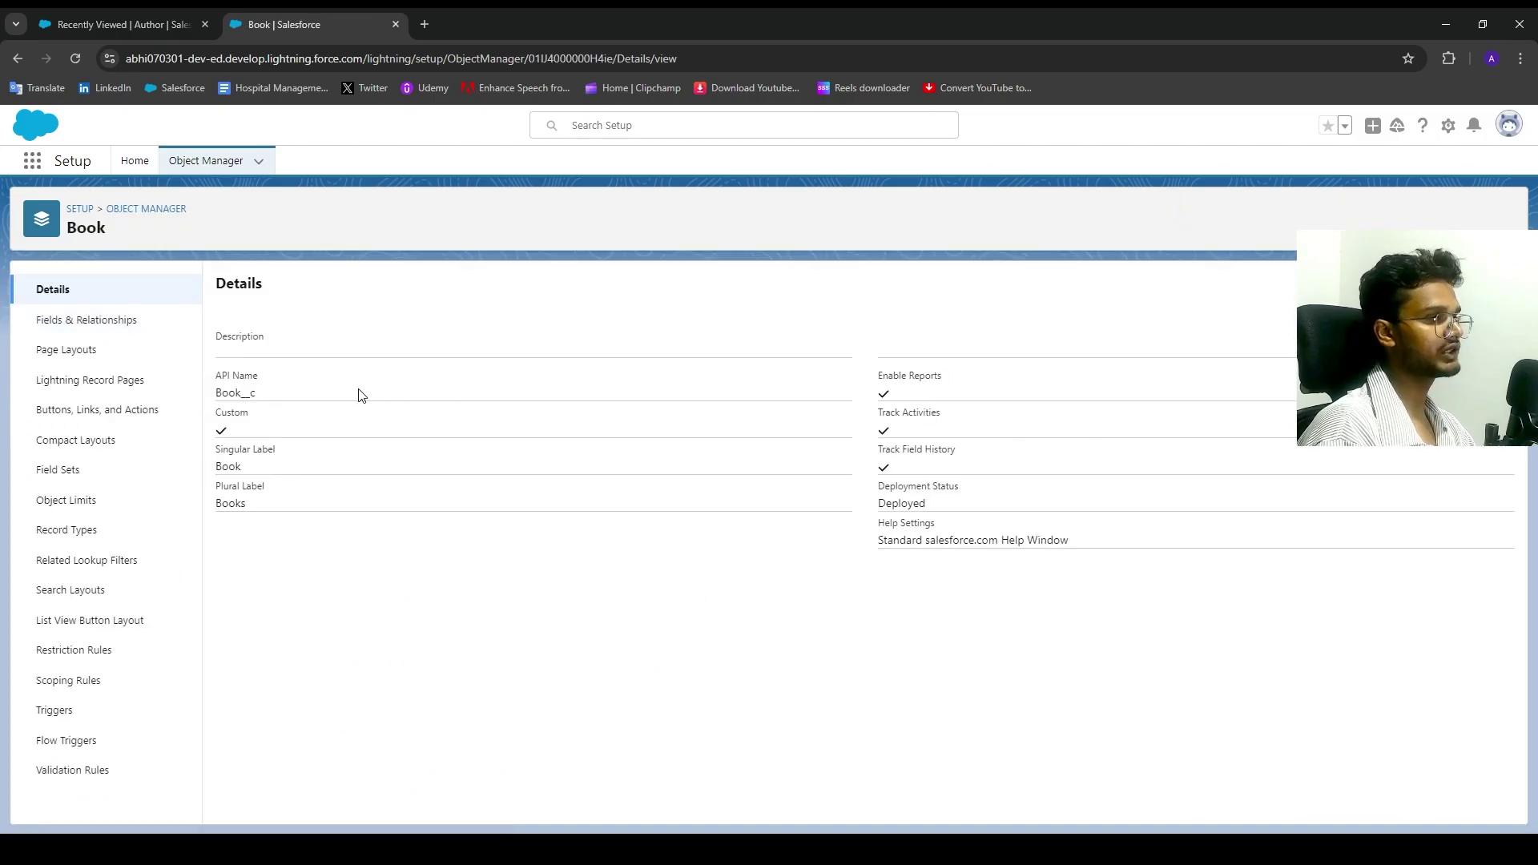
{"action": "left_click", "coordinate": [134, 323]}
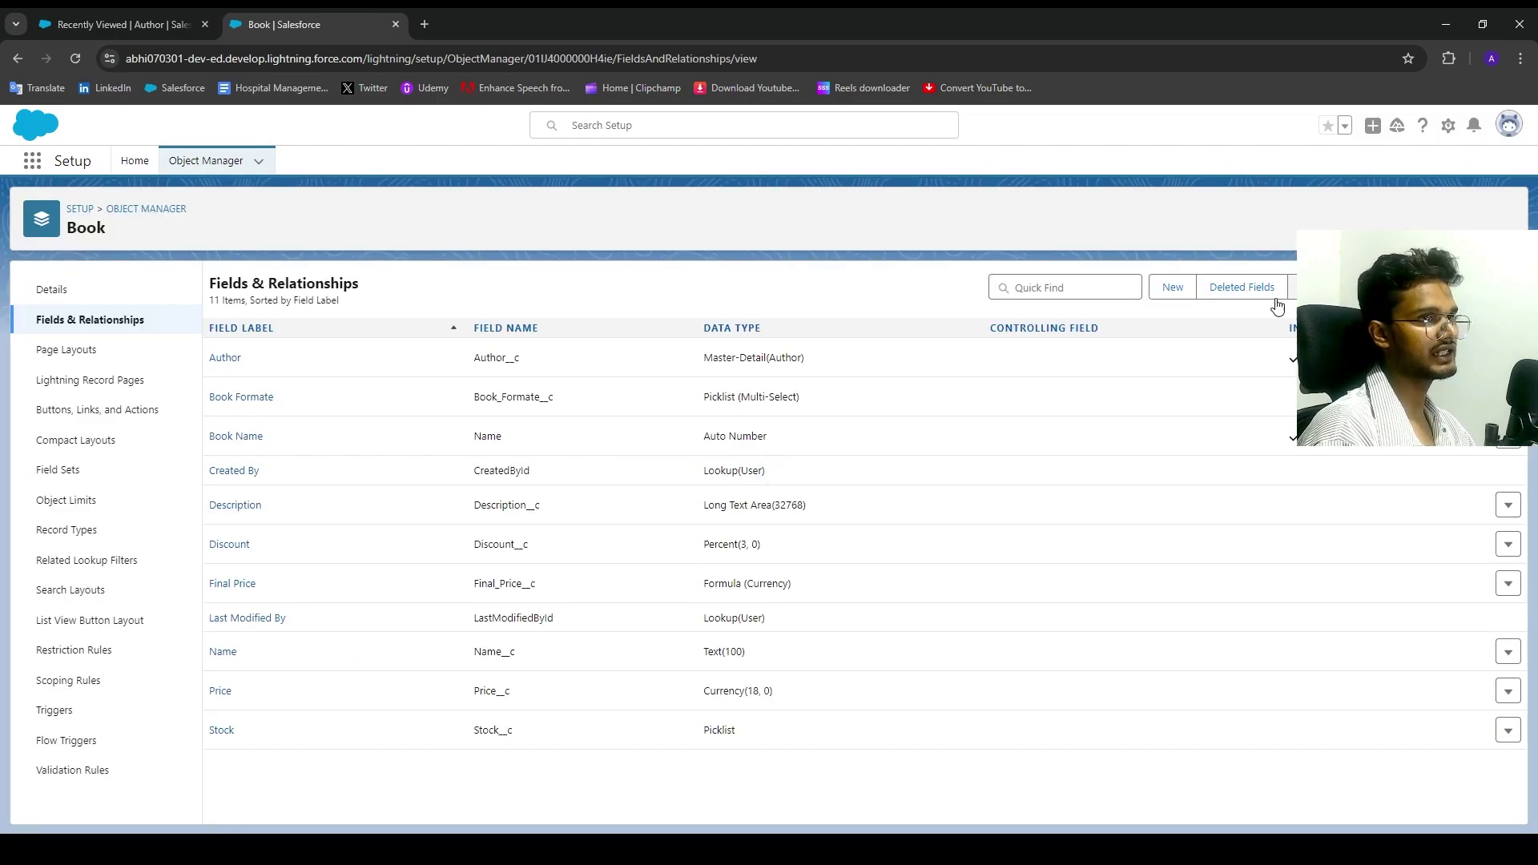
Step: Start a new Book field of type Lookup Relationship
{"action": "left_click", "coordinate": [1171, 288]}
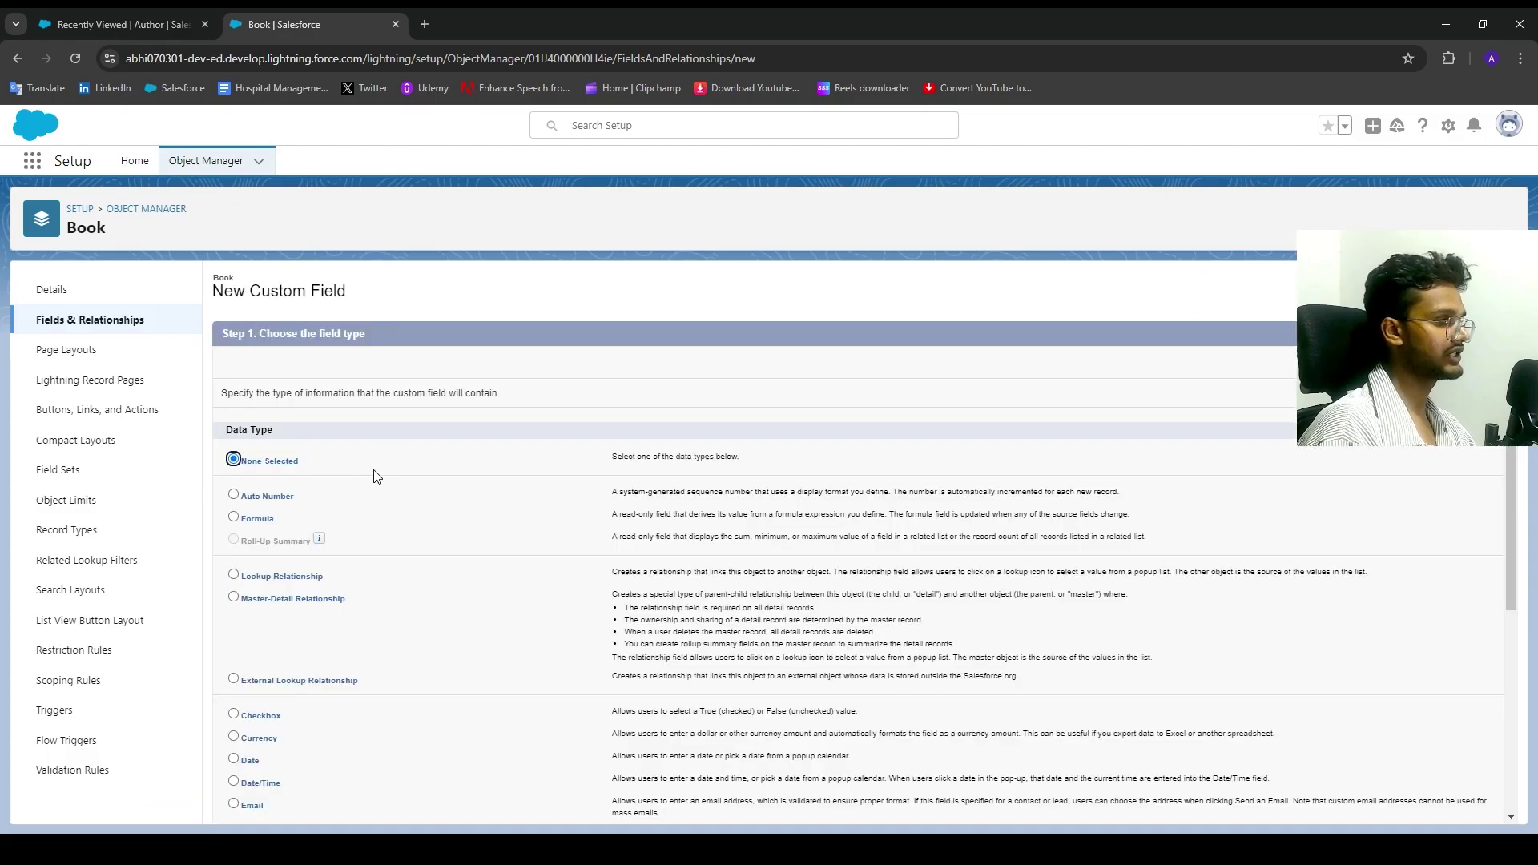
{"action": "scroll", "coordinate": [352, 513], "scroll_direction": "down", "scroll_amount": 2}
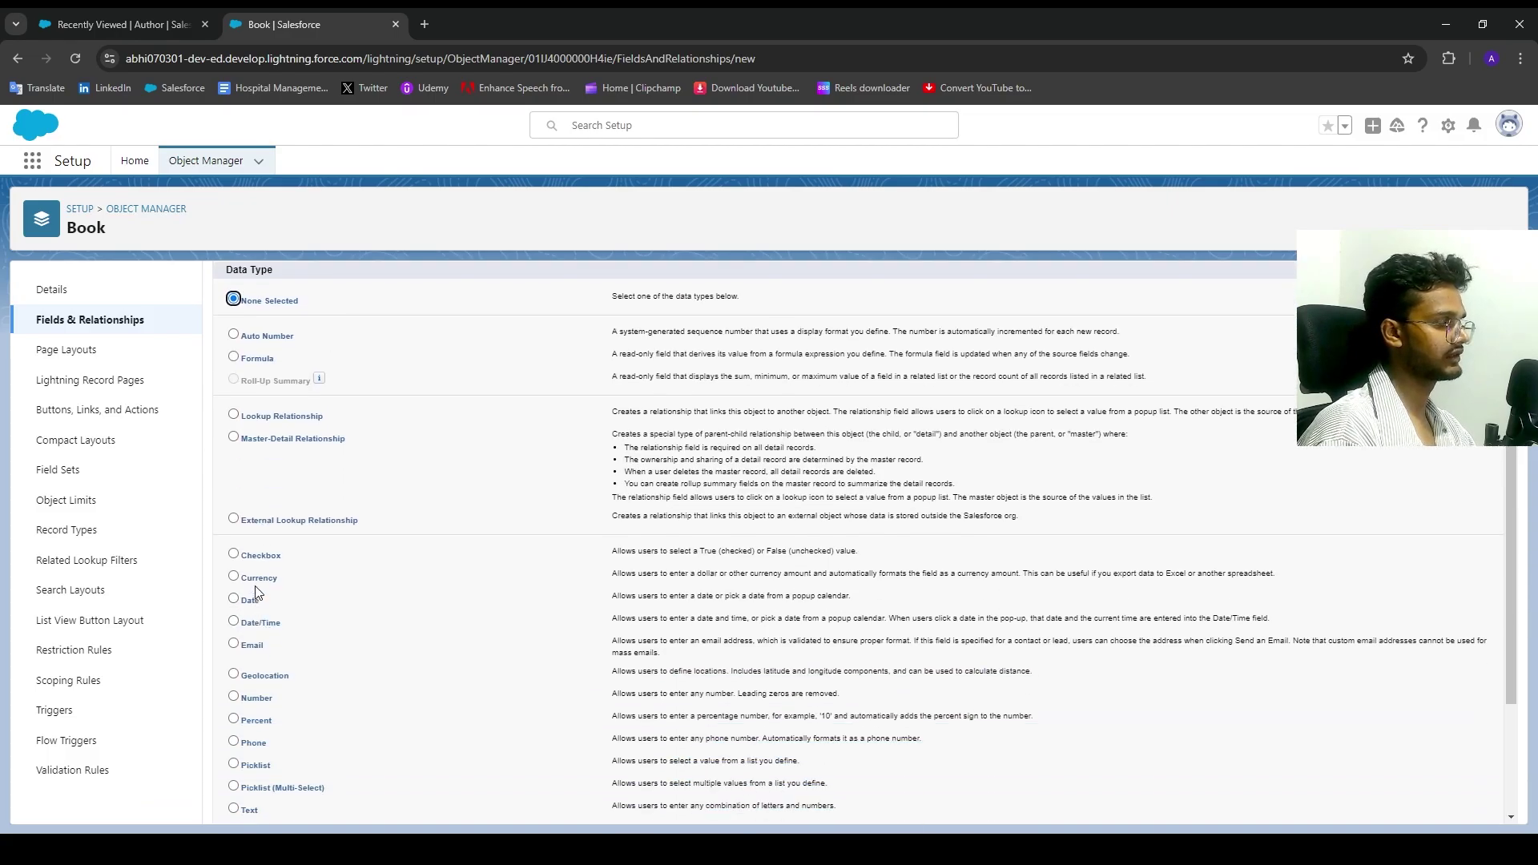
{"action": "scroll", "coordinate": [265, 699], "scroll_direction": "down", "scroll_amount": 2}
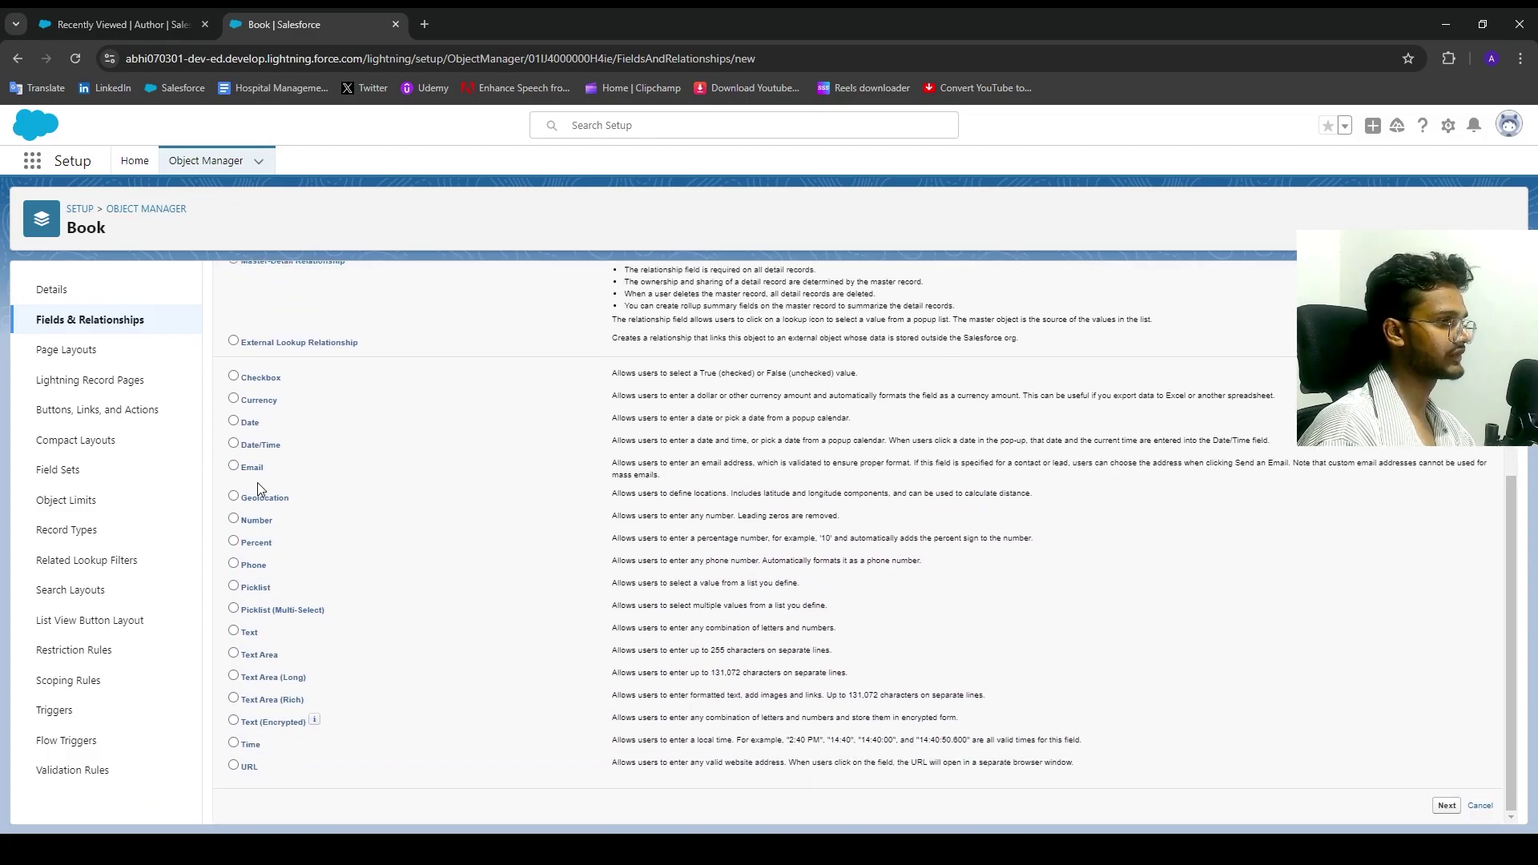
{"action": "scroll", "coordinate": [257, 487], "scroll_direction": "up", "scroll_amount": 2}
{"action": "left_click", "coordinate": [261, 403]}
{"action": "scroll", "coordinate": [1508, 762], "scroll_direction": "down", "scroll_amount": 1}
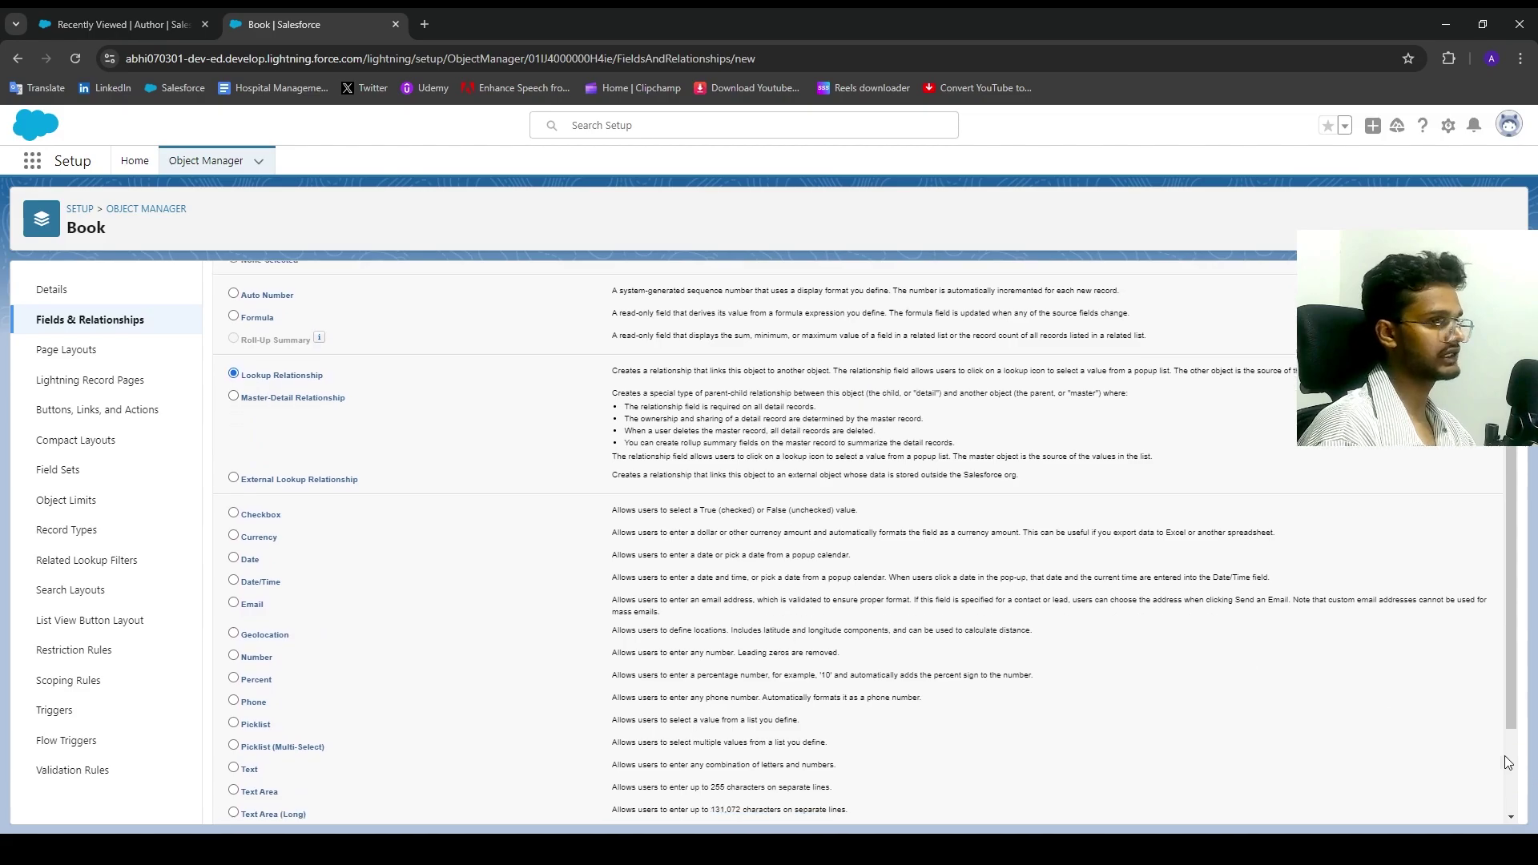
{"action": "scroll", "coordinate": [1508, 761], "scroll_direction": "down", "scroll_amount": 2}
{"action": "left_click", "coordinate": [1450, 816]}
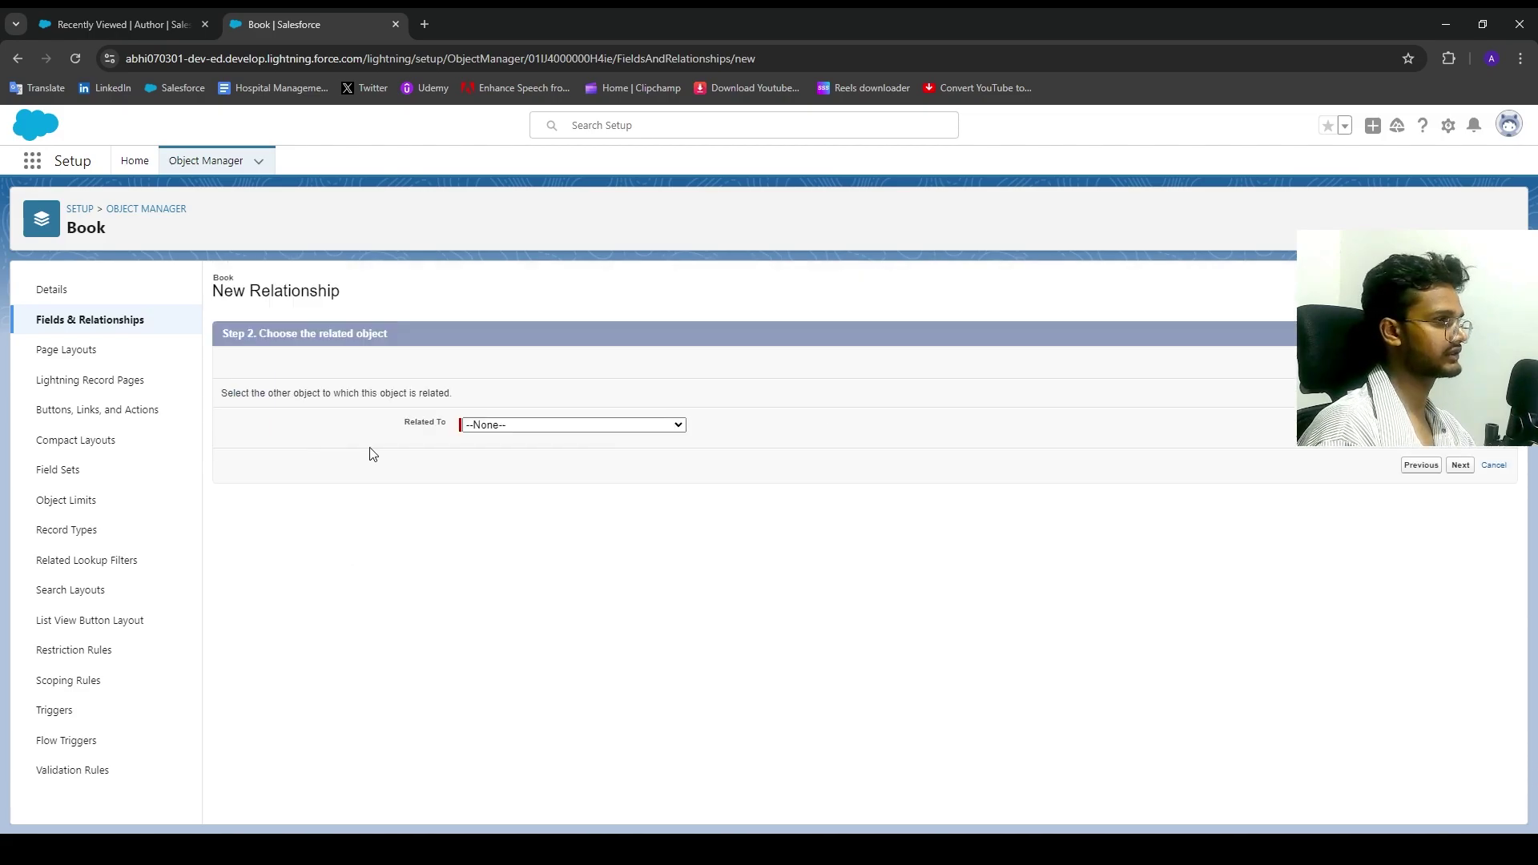
Step: Set the lookup's Related To object to Punblisher
{"action": "left_click", "coordinate": [513, 425]}
{"action": "scroll", "coordinate": [533, 660], "scroll_direction": "down", "scroll_amount": 3}
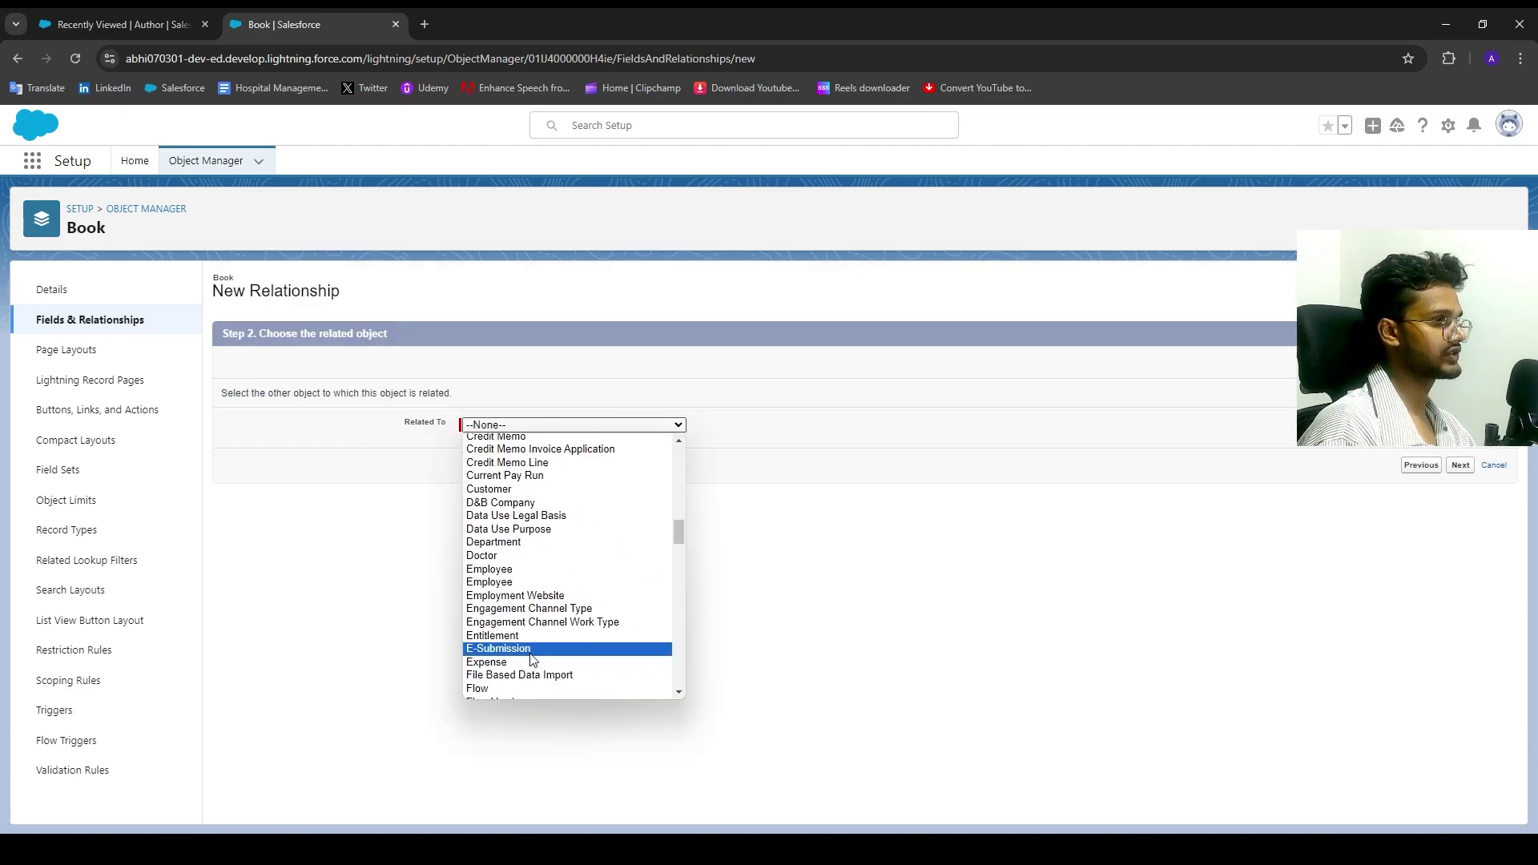
{"action": "scroll", "coordinate": [532, 659], "scroll_direction": "down", "scroll_amount": 12}
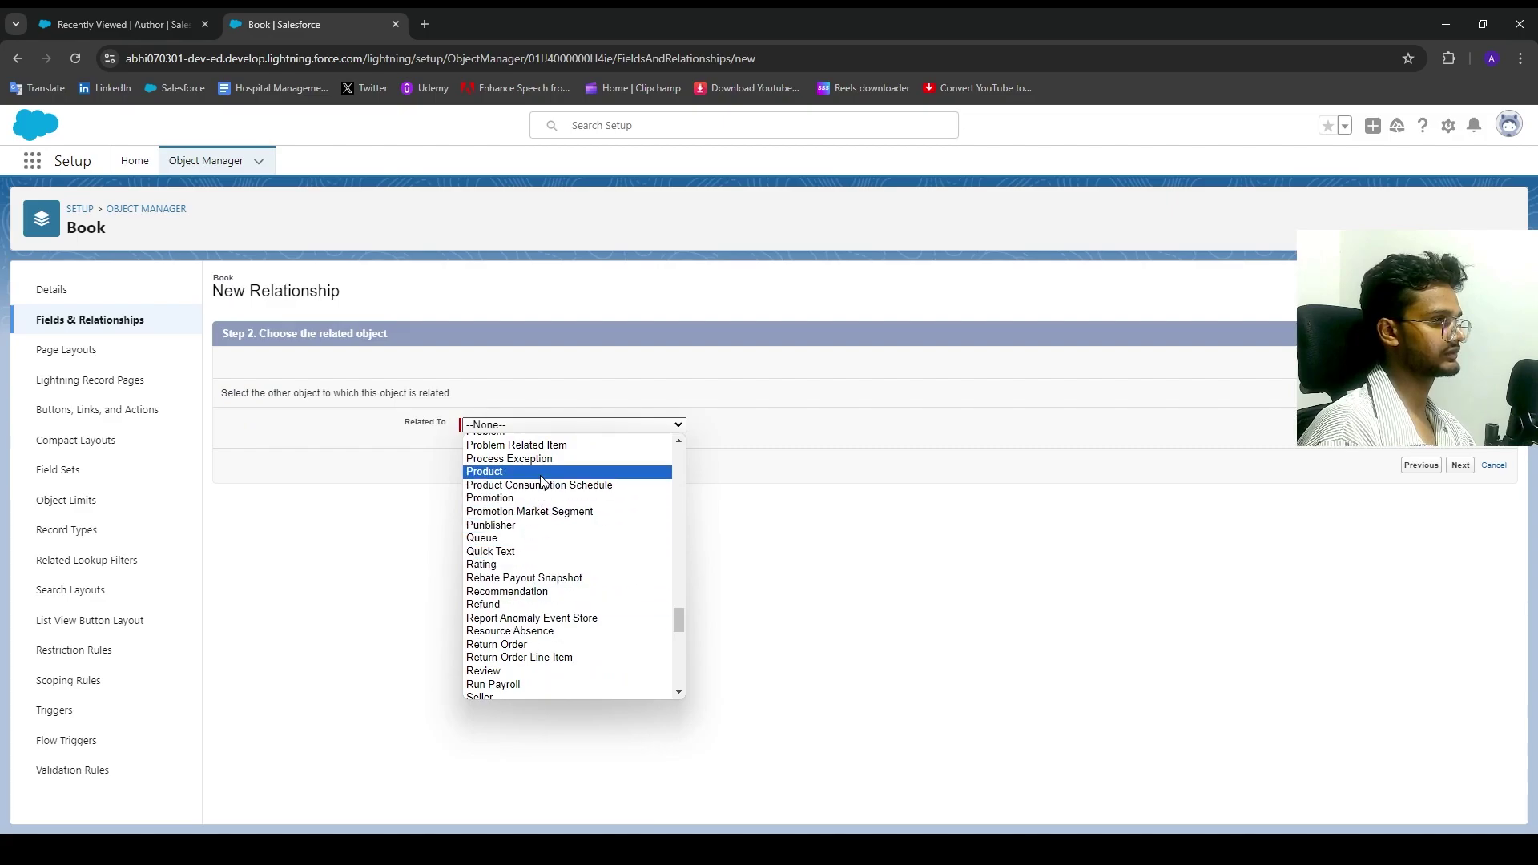
{"action": "scroll", "coordinate": [535, 513], "scroll_direction": "up", "scroll_amount": 4}
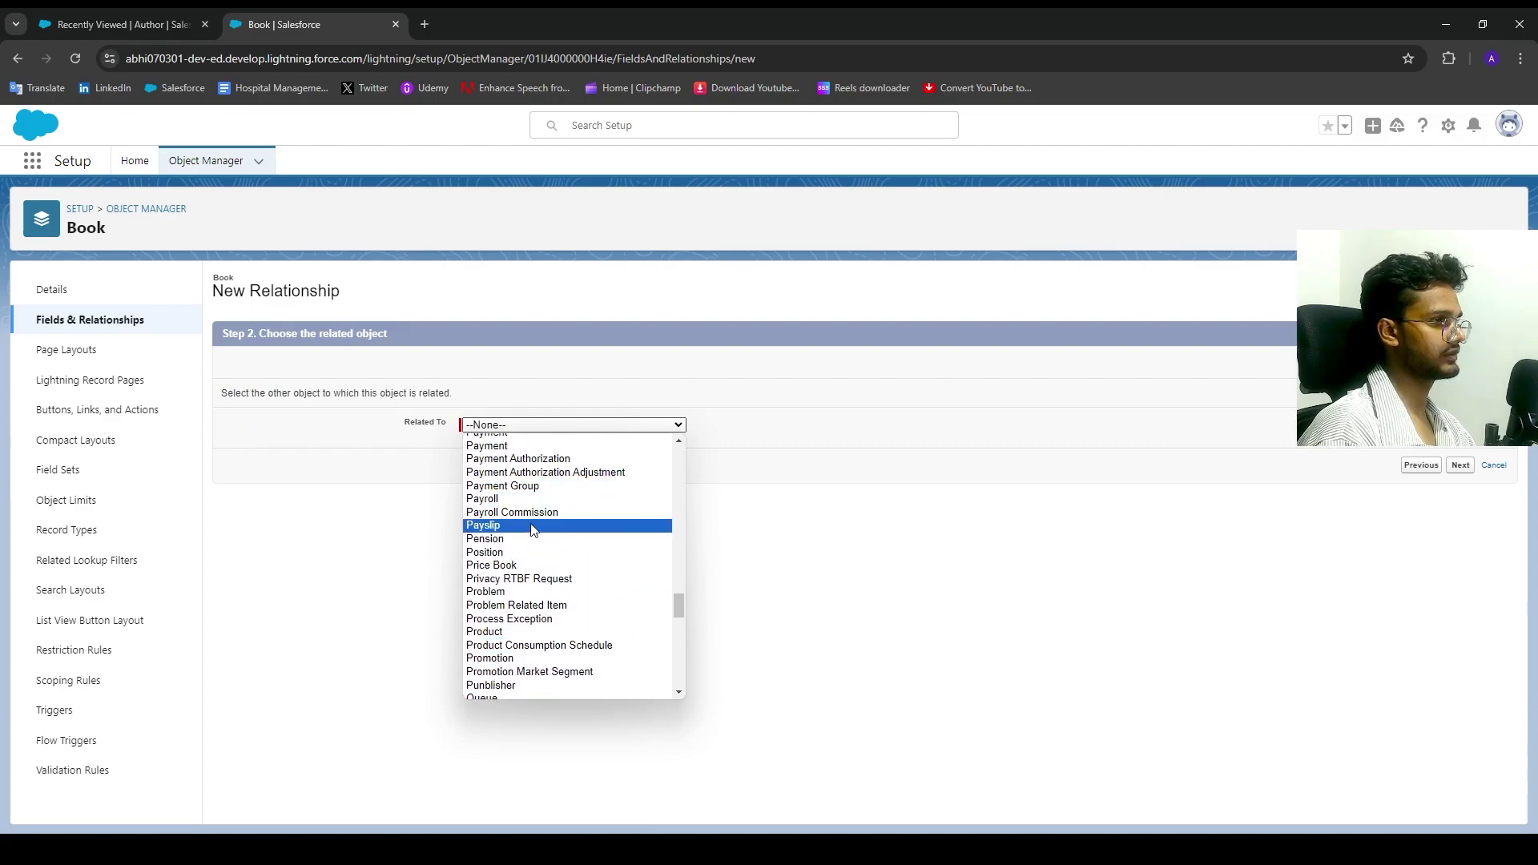
{"action": "scroll", "coordinate": [534, 530], "scroll_direction": "down", "scroll_amount": 8}
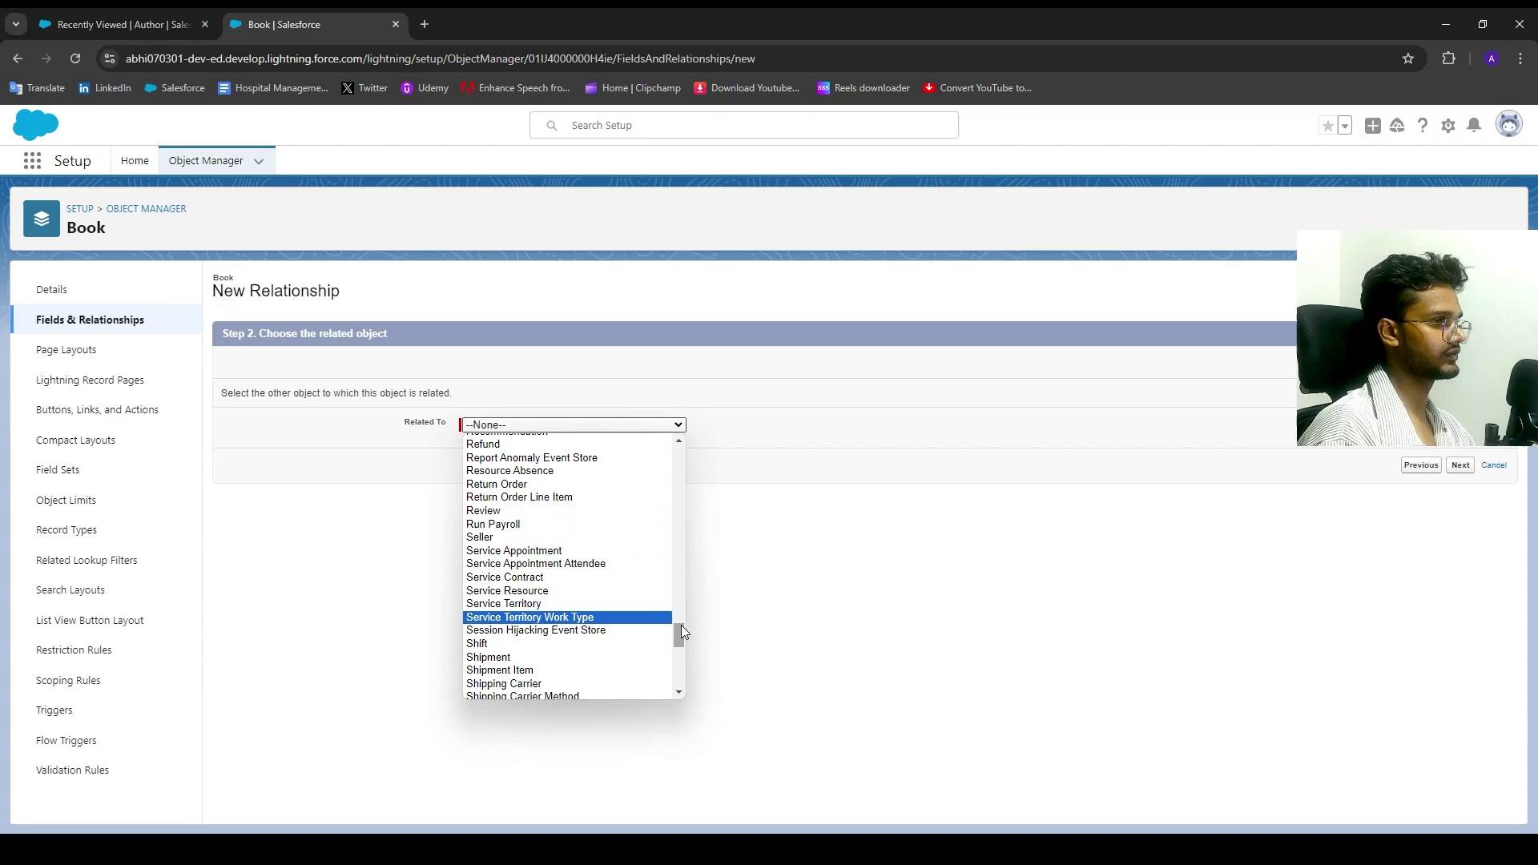
{"action": "left_click_drag", "start_coordinate": [685, 636], "coordinate": [684, 628]}
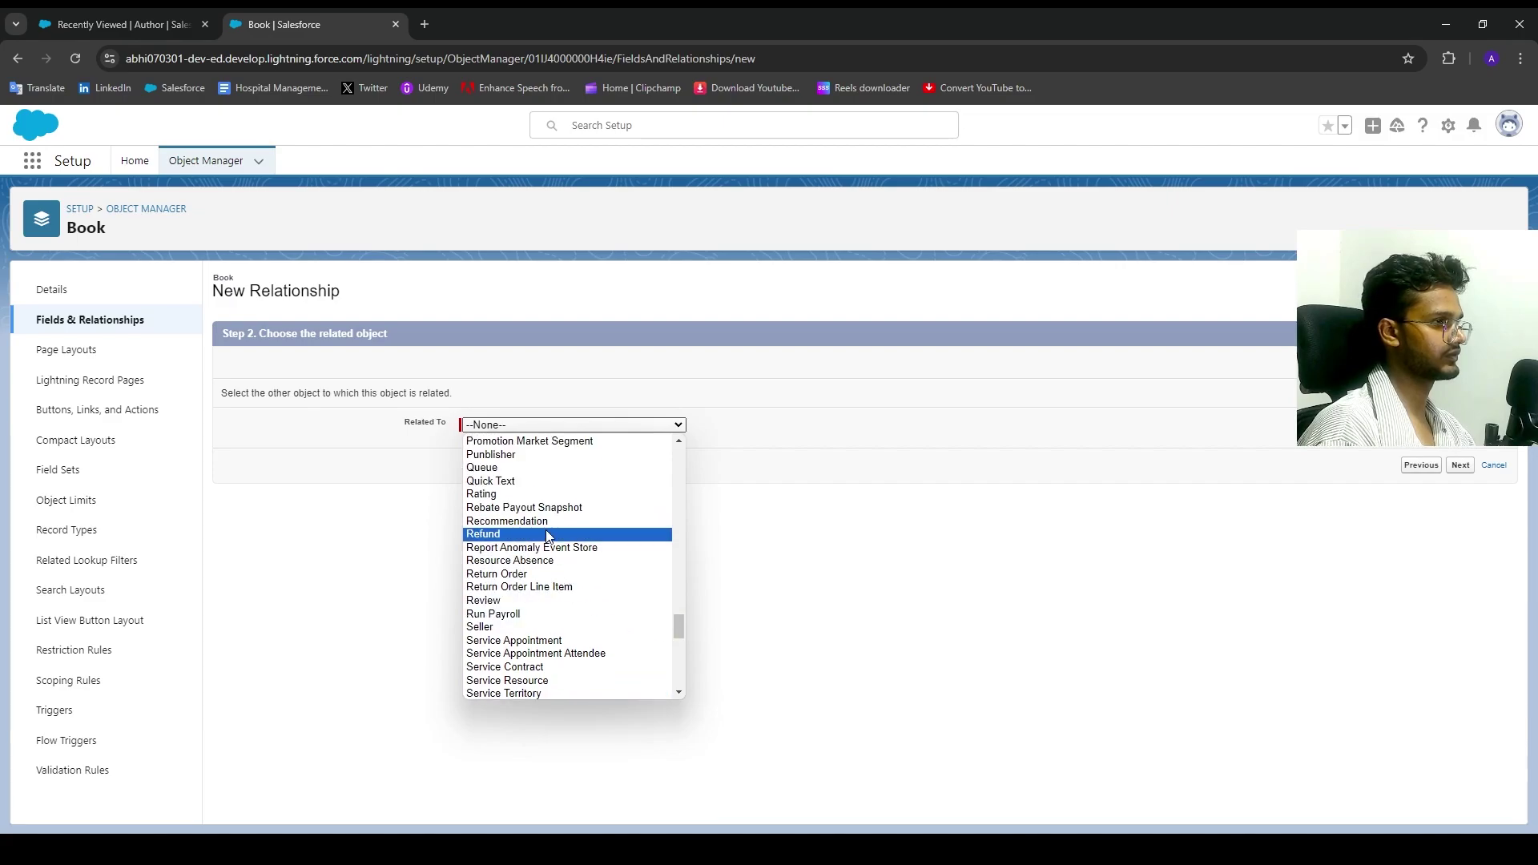
{"action": "left_click", "coordinate": [537, 454]}
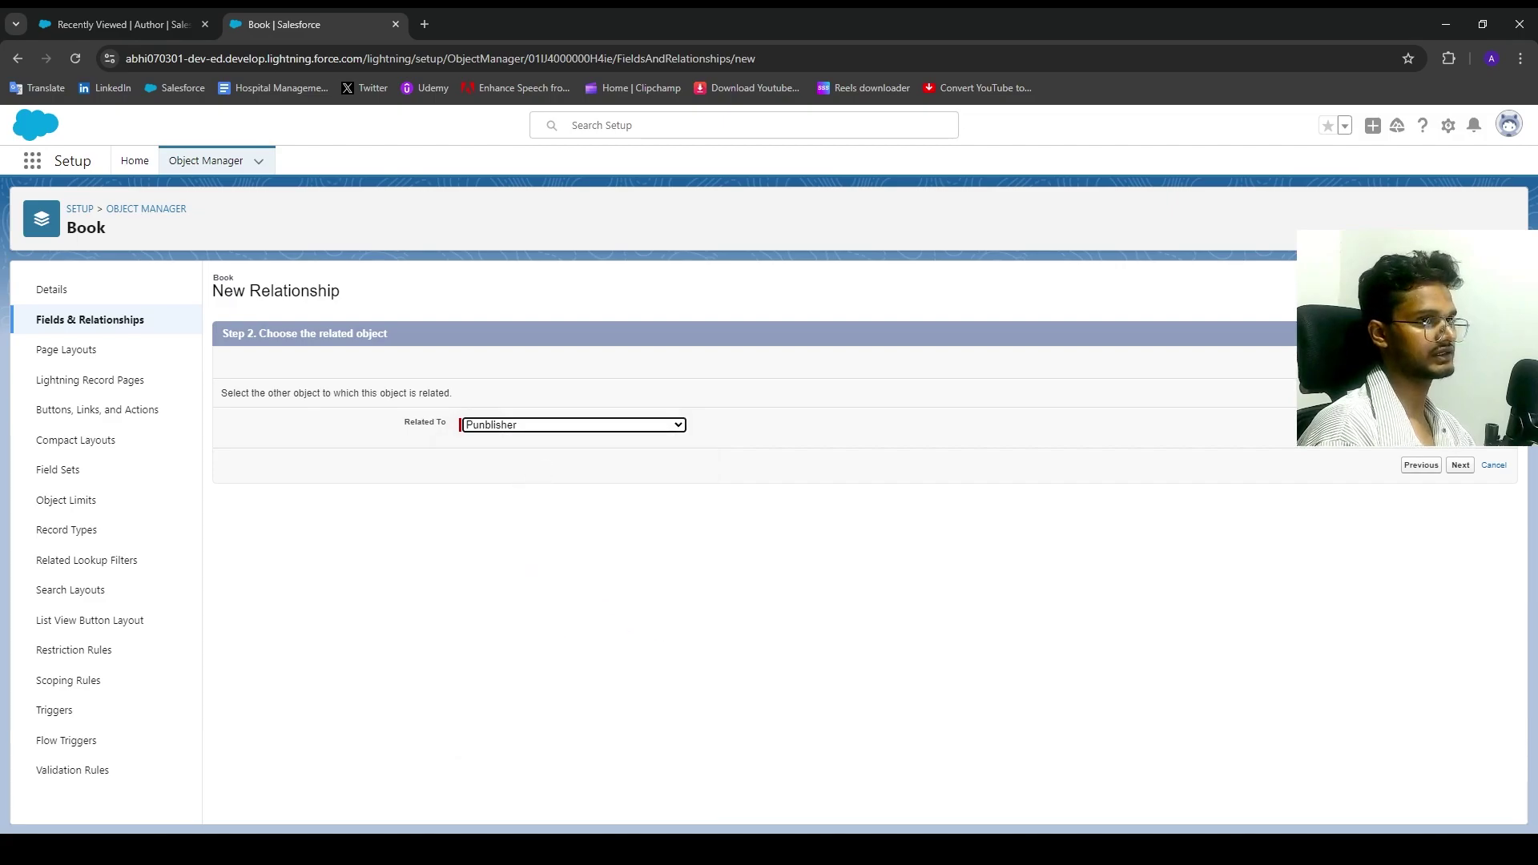
{"action": "left_click", "coordinate": [1466, 465]}
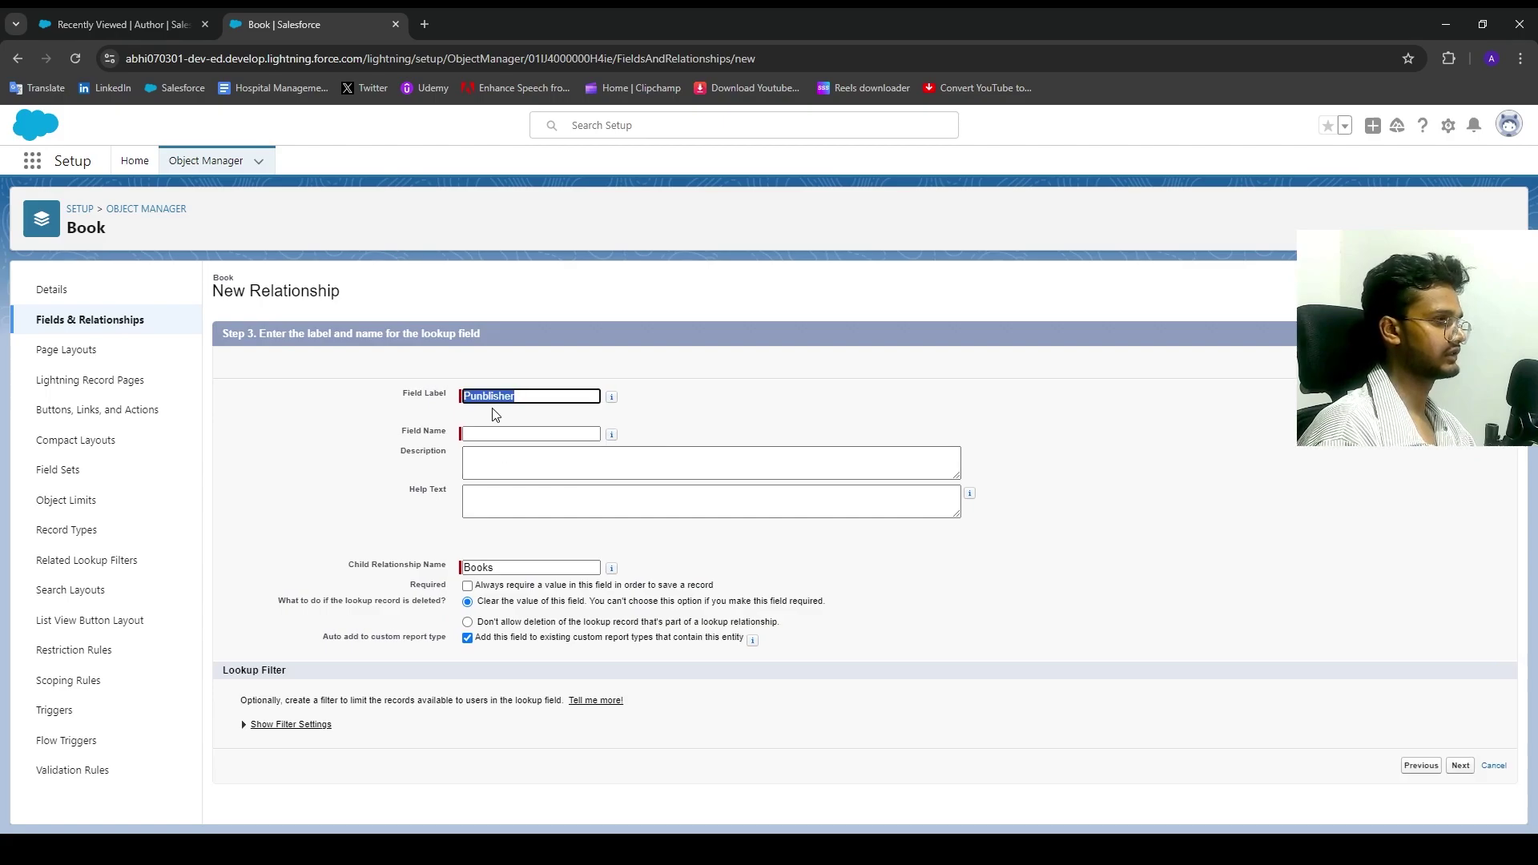
Step: Label the lookup field 'Select Punblisher' and let its field name auto-fill
{"action": "left_click", "coordinate": [473, 392]}
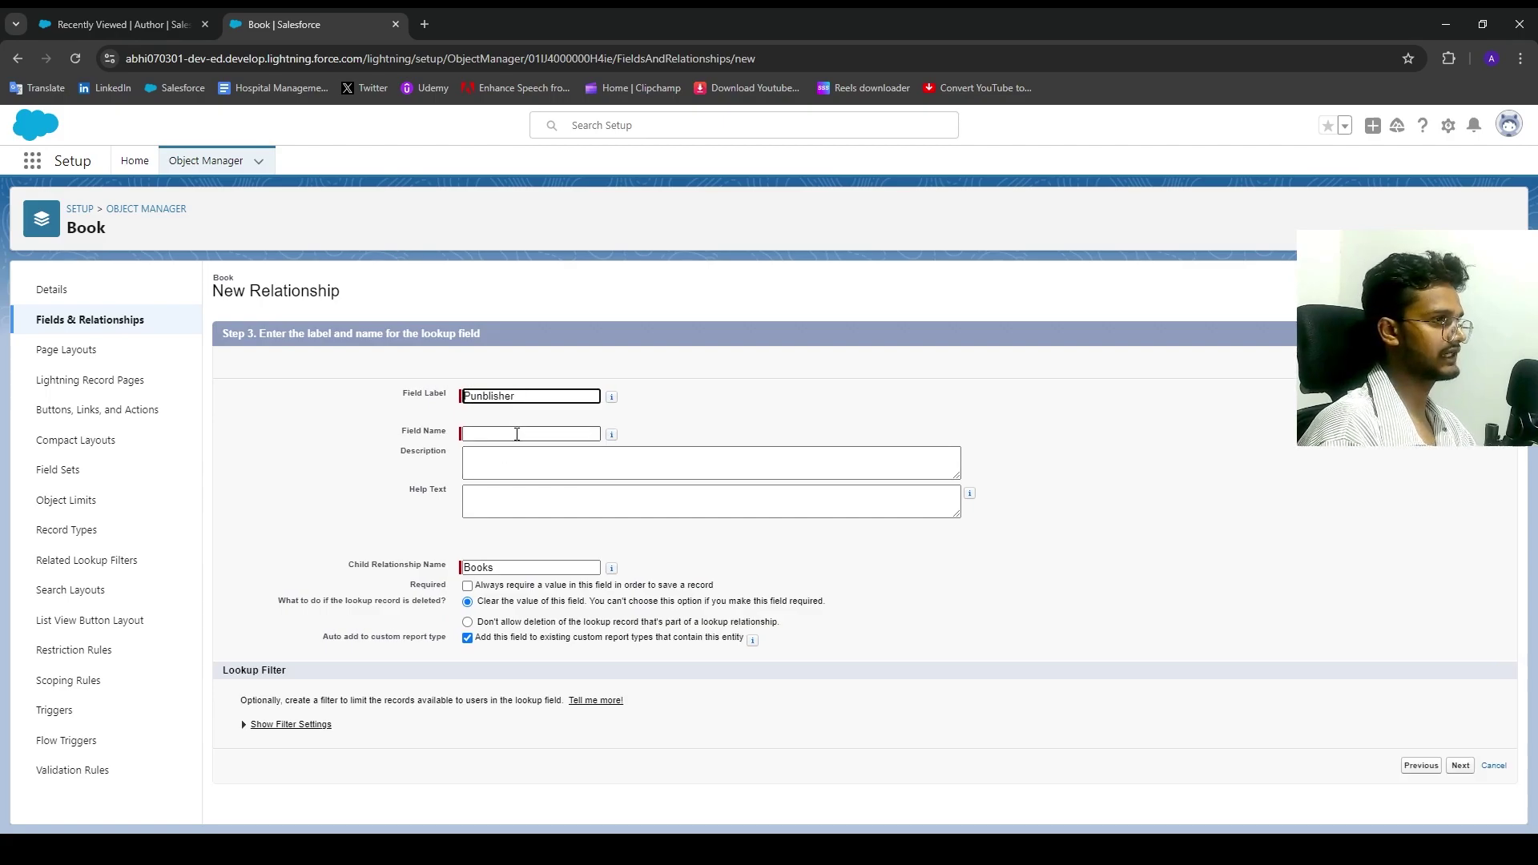
{"action": "type", "text": "Selec"}
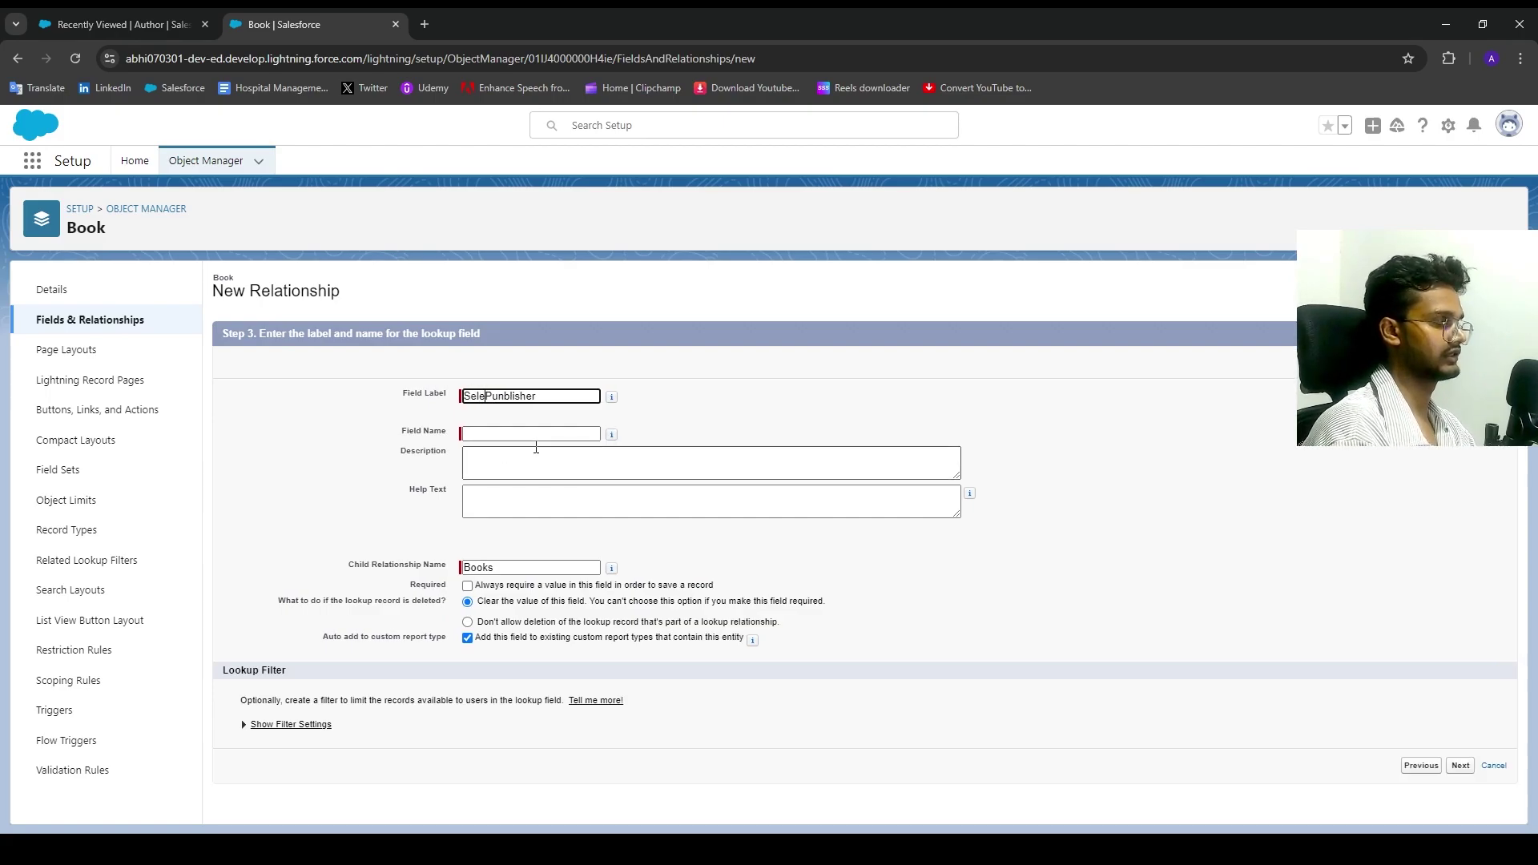
{"action": "type", "text": "t"}
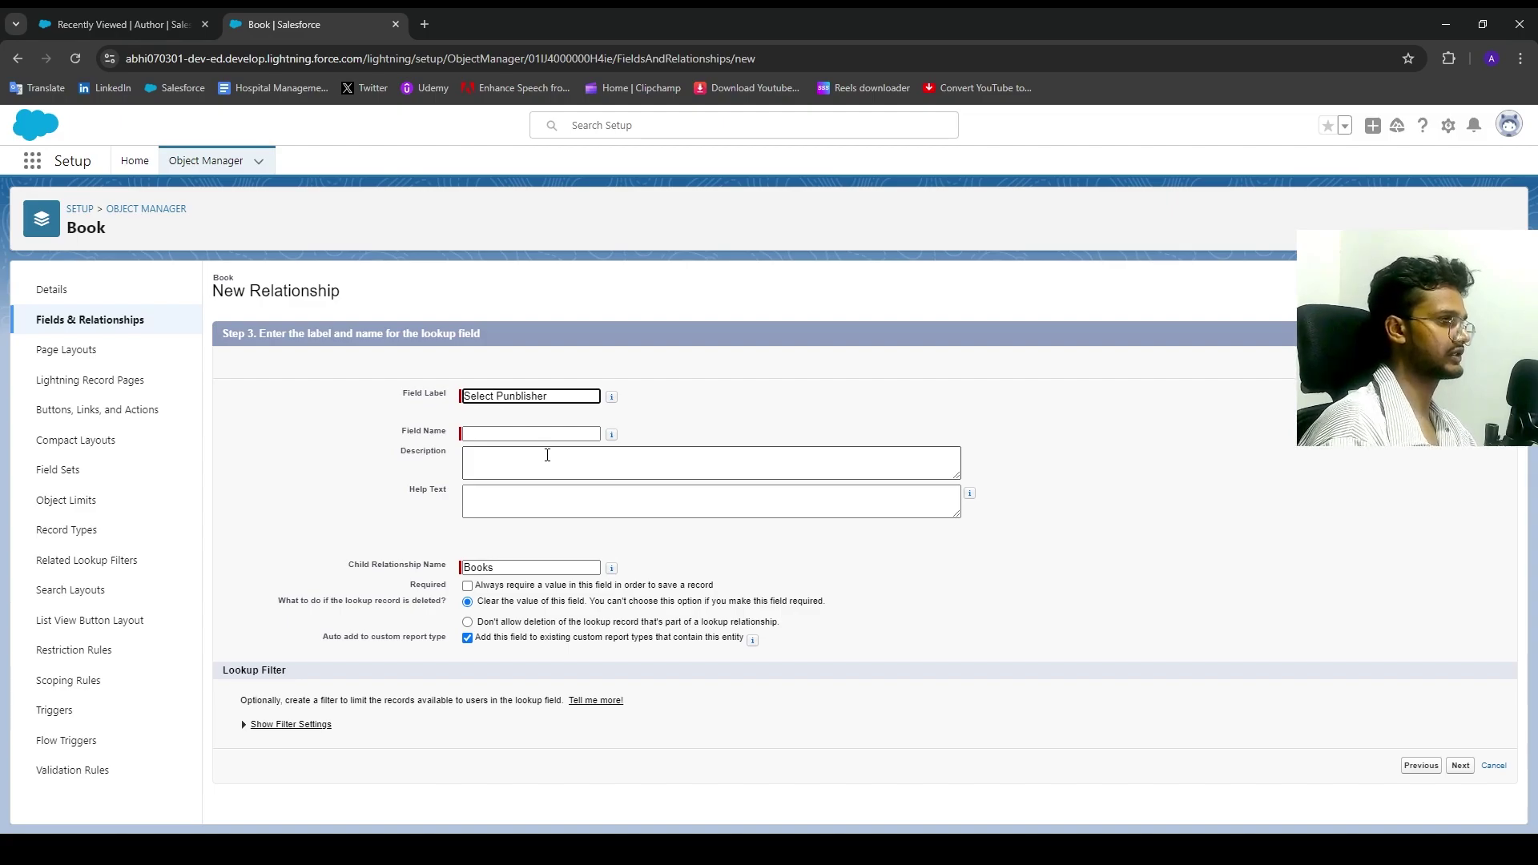
{"action": "left_click", "coordinate": [974, 324]}
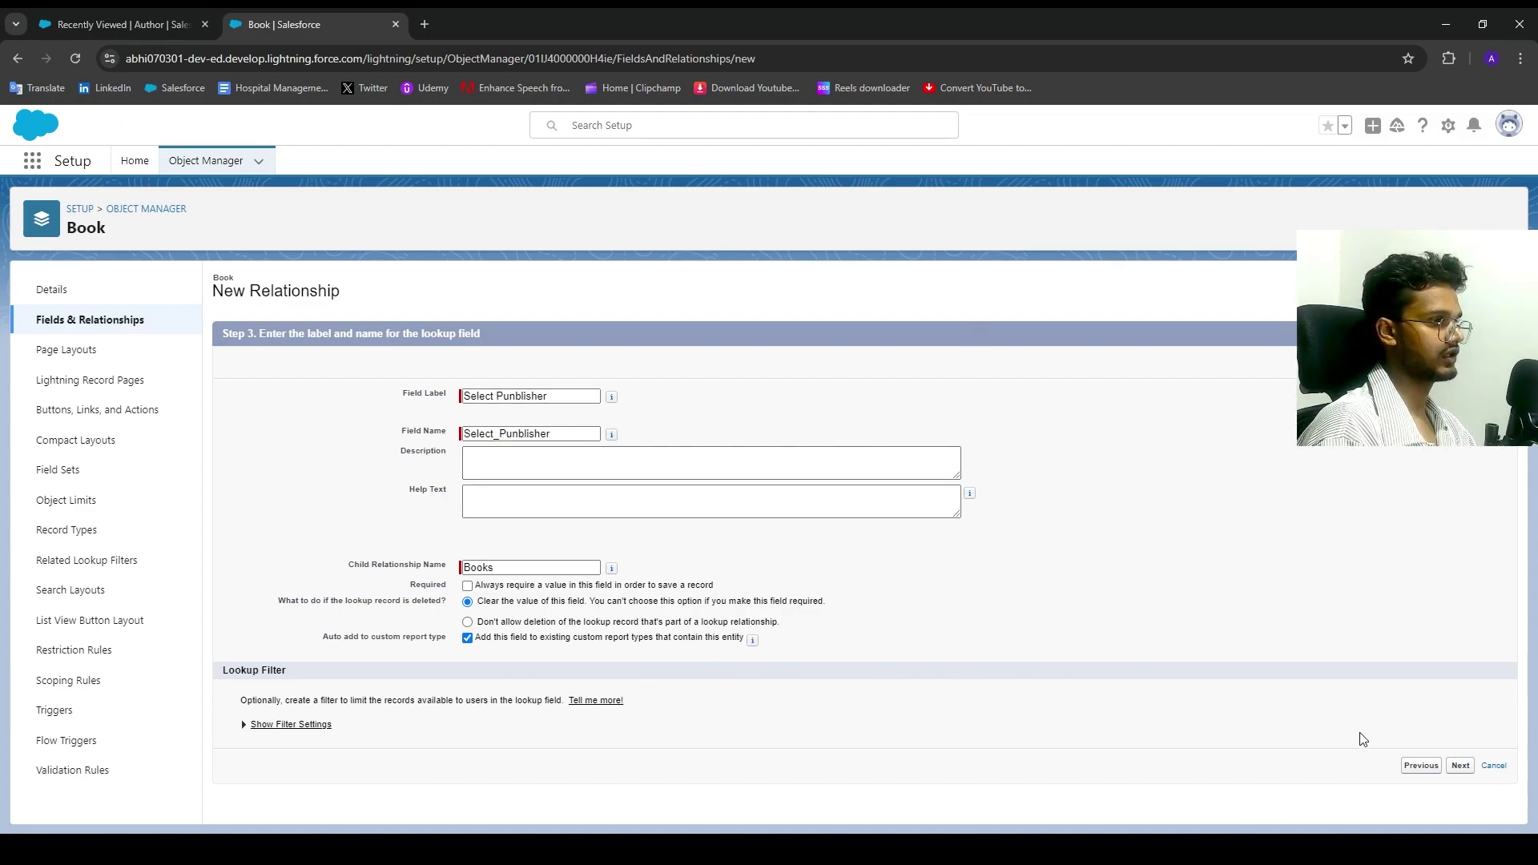
{"action": "left_click", "coordinate": [1460, 766]}
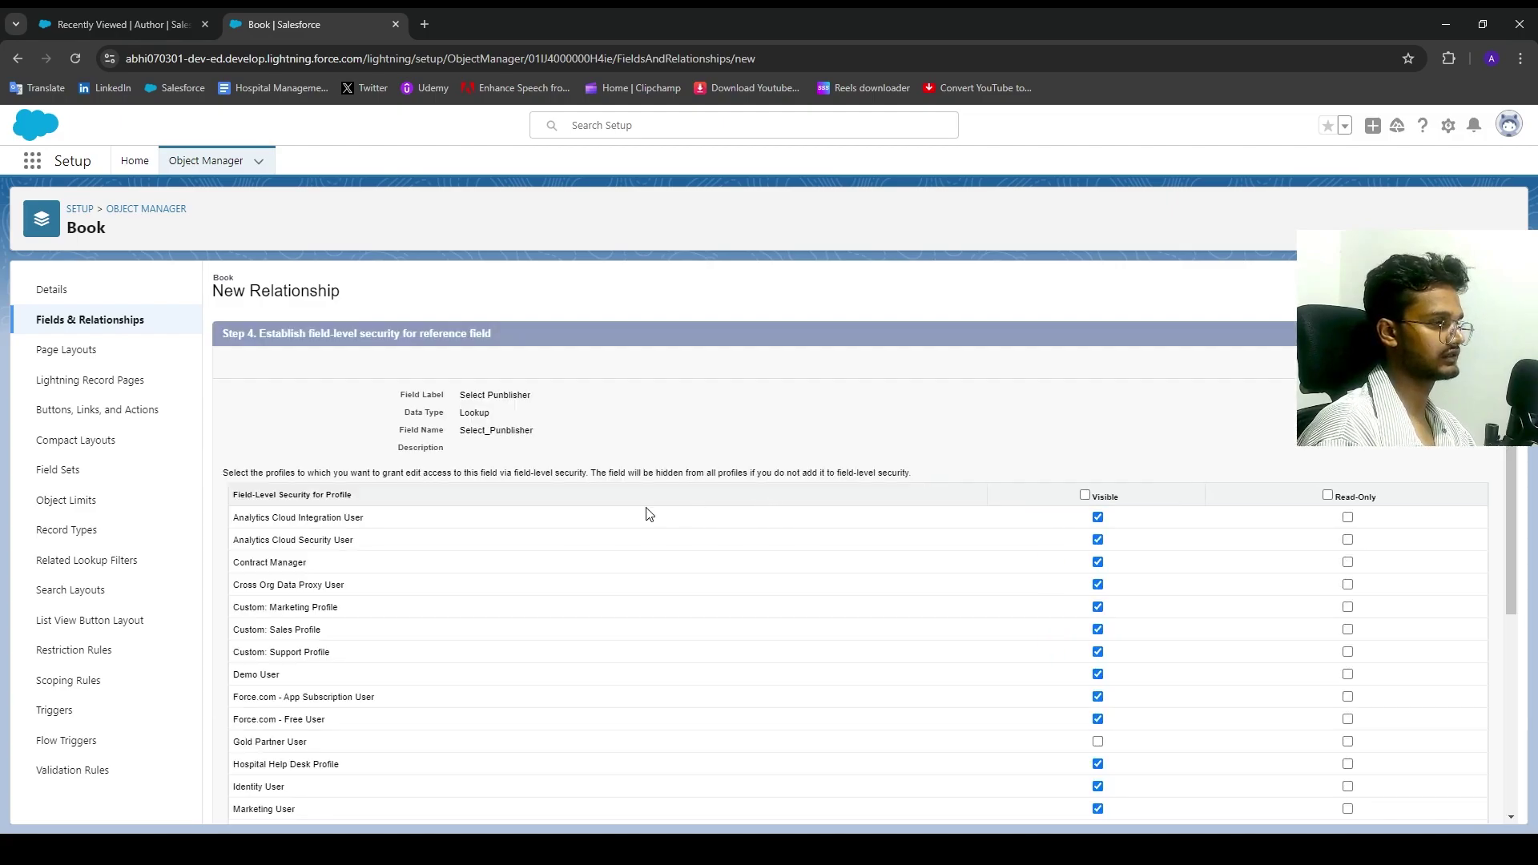
Step: Make the field visible to all profiles, add it to Book Layout, and save
{"action": "left_click", "coordinate": [1086, 496]}
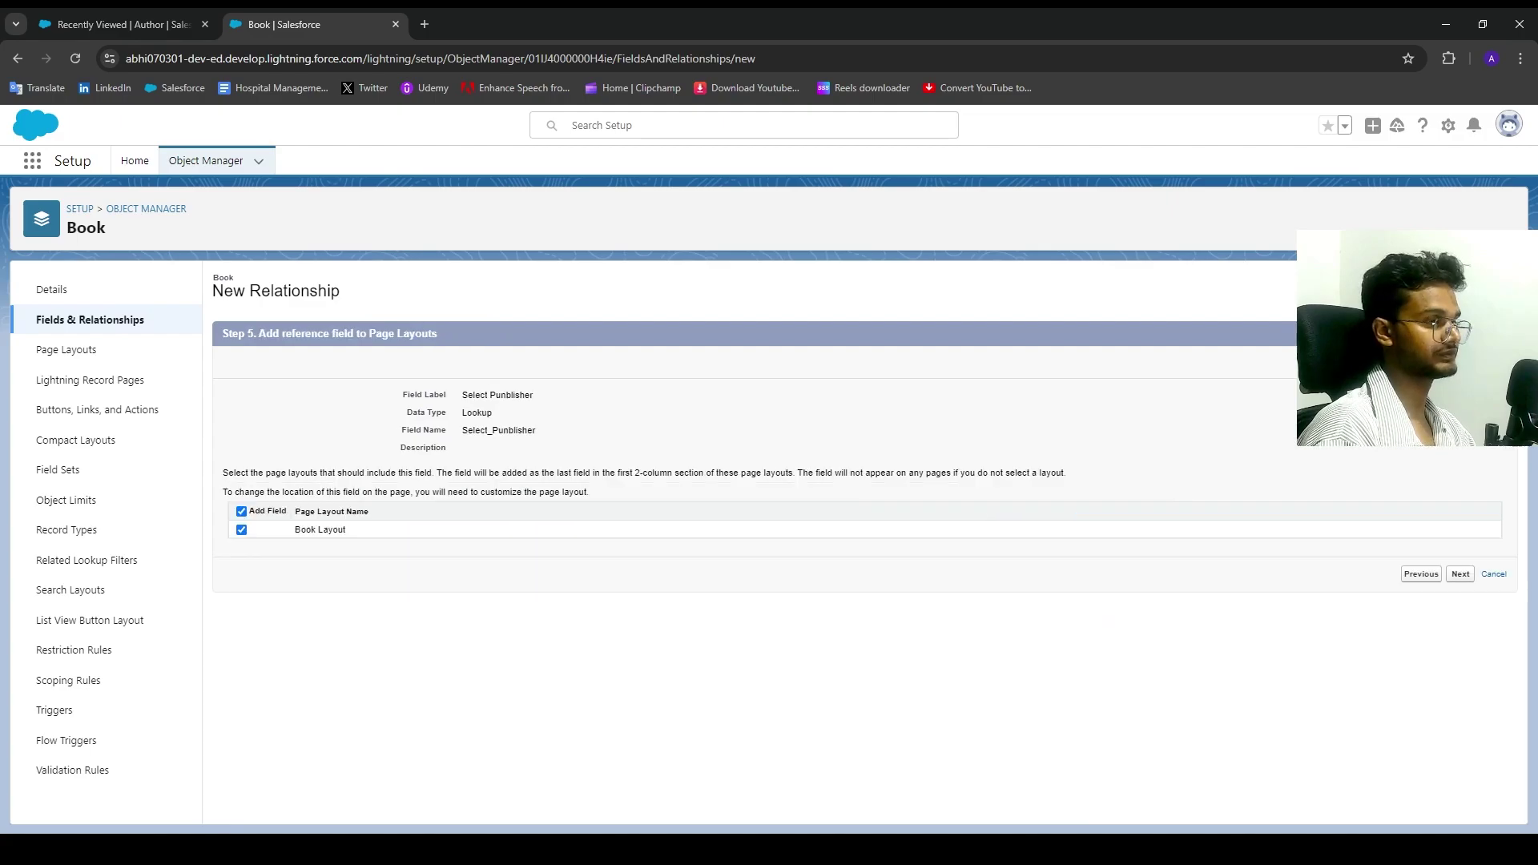
{"action": "left_click", "coordinate": [1460, 574]}
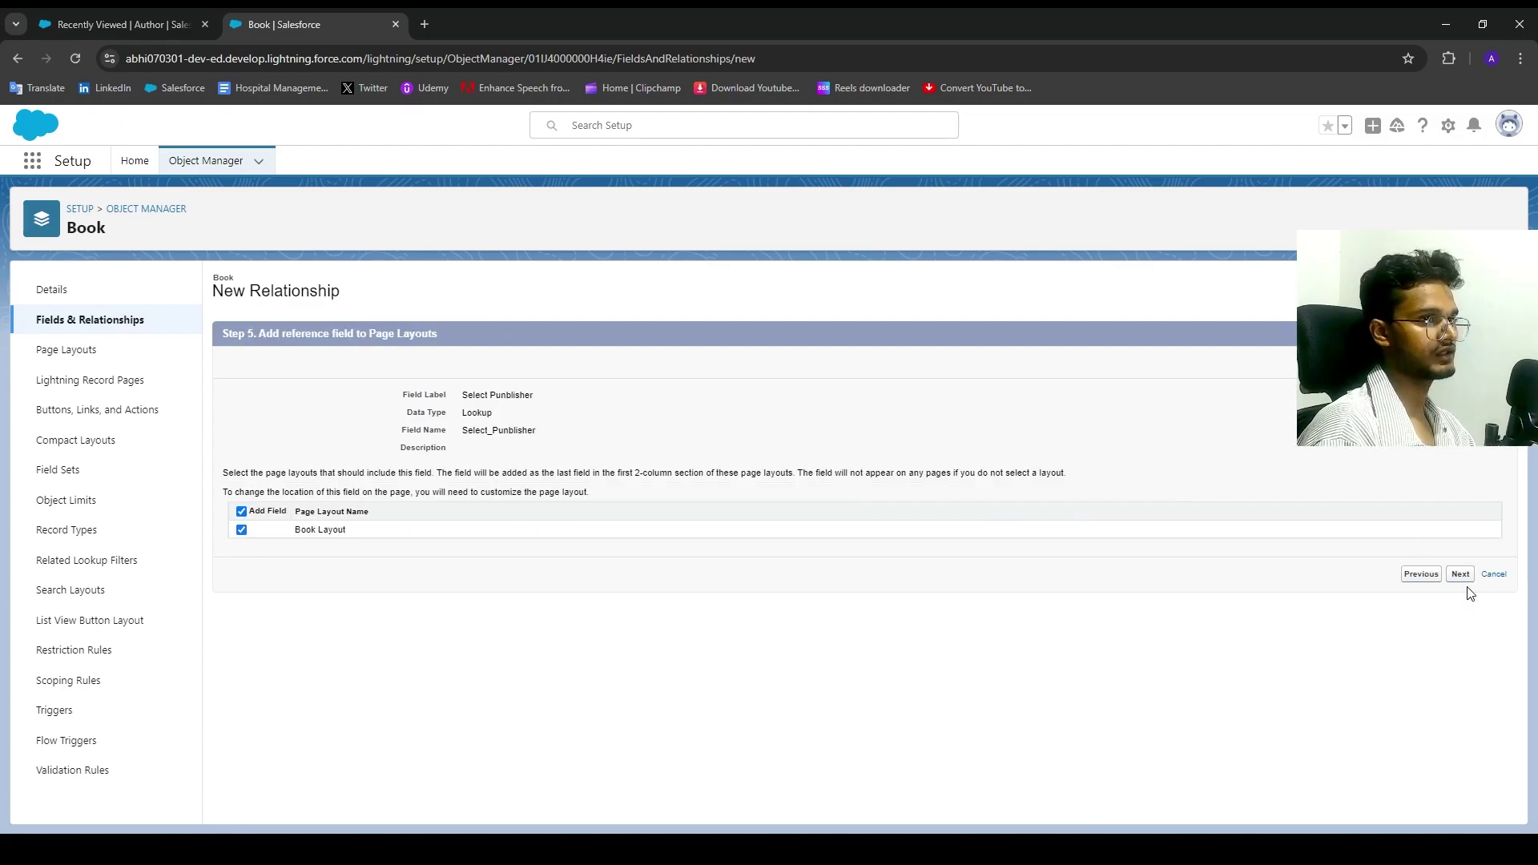
{"action": "left_click", "coordinate": [1061, 530]}
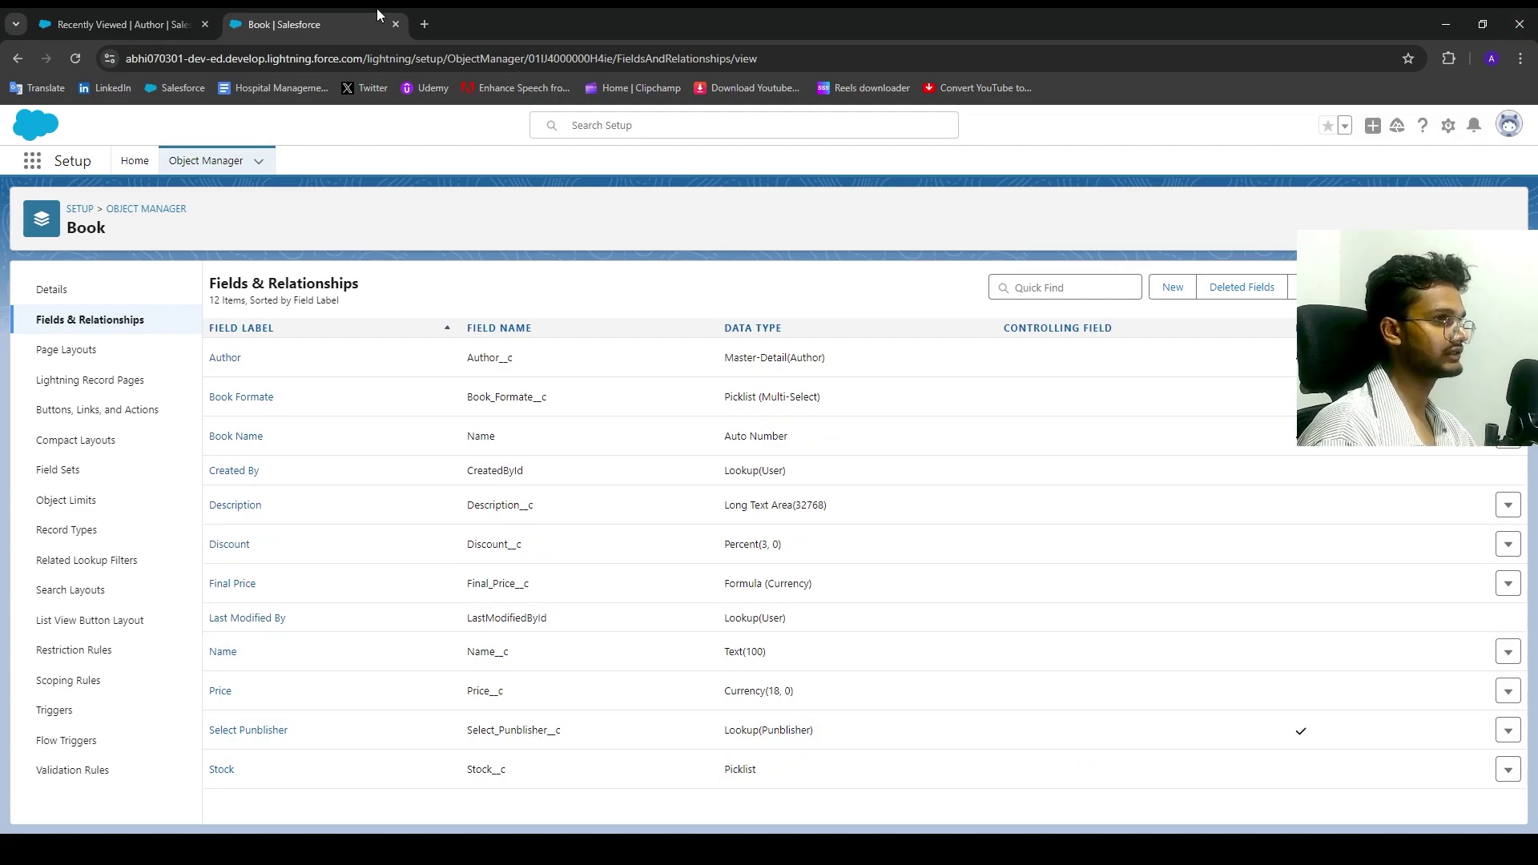
{"action": "left_click", "coordinate": [109, 23]}
Step: Check the Books and Punblishers lists, cancel a trial new Book, and start a new Punblisher record
{"action": "left_click", "coordinate": [210, 161]}
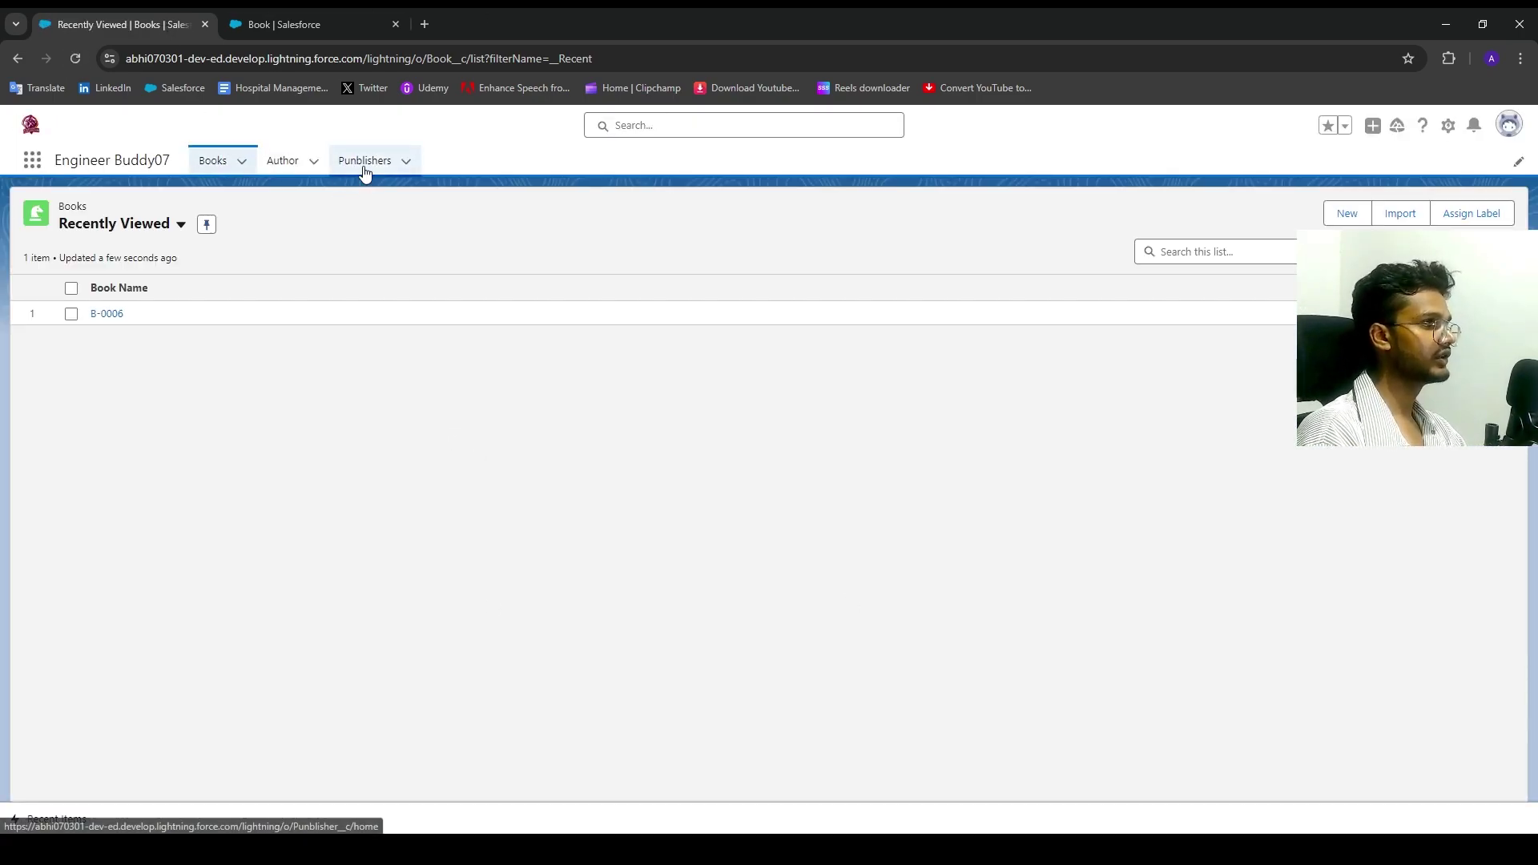
{"action": "left_click", "coordinate": [382, 174]}
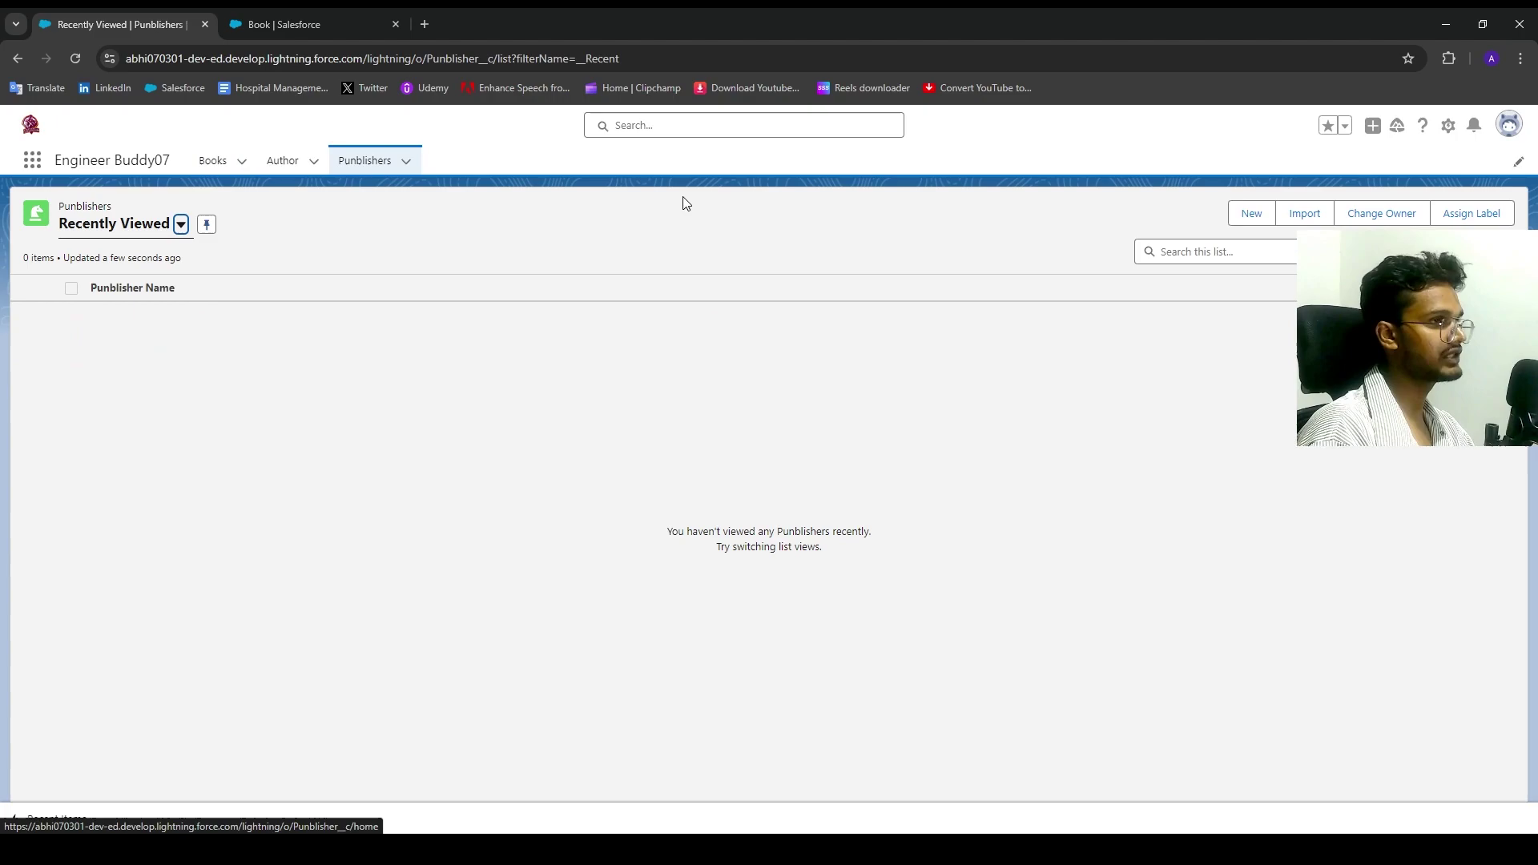
{"action": "left_click", "coordinate": [213, 160]}
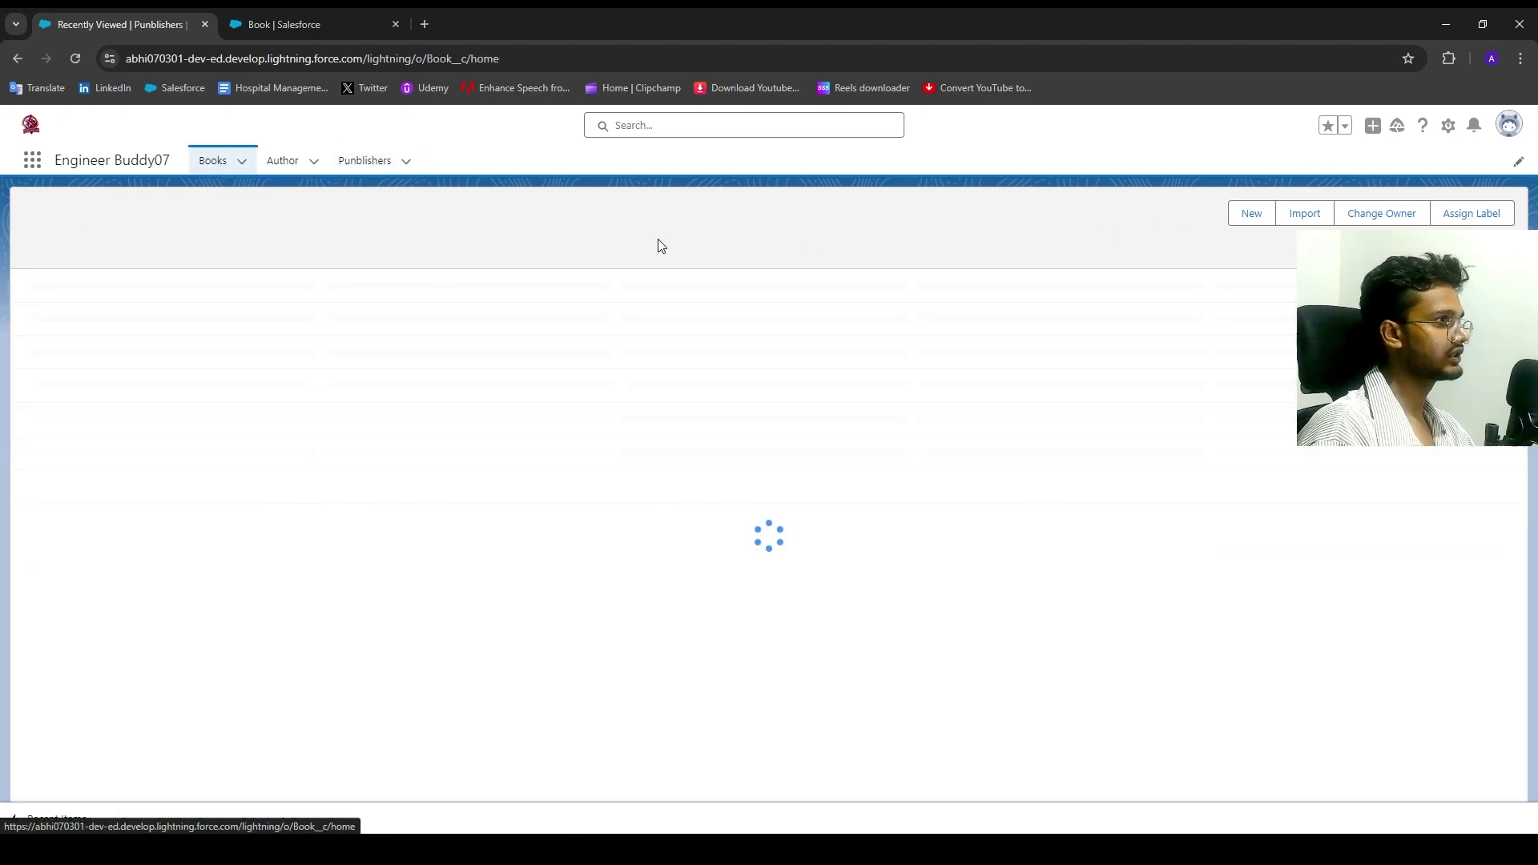
{"action": "left_click", "coordinate": [1348, 213]}
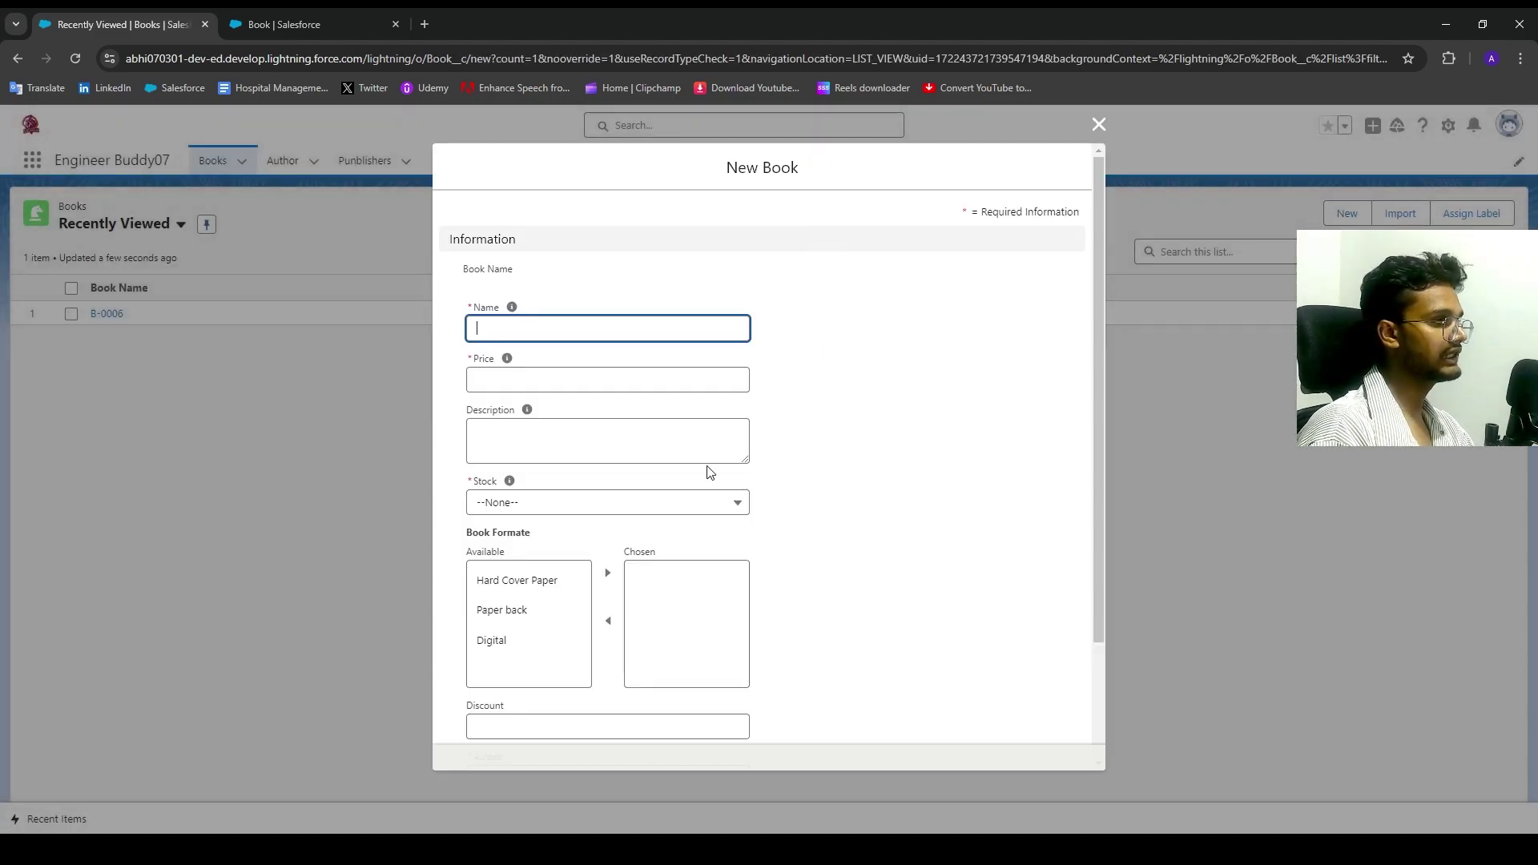
{"action": "scroll", "coordinate": [709, 561], "scroll_direction": "down", "scroll_amount": 2}
{"action": "left_click", "coordinate": [591, 693]}
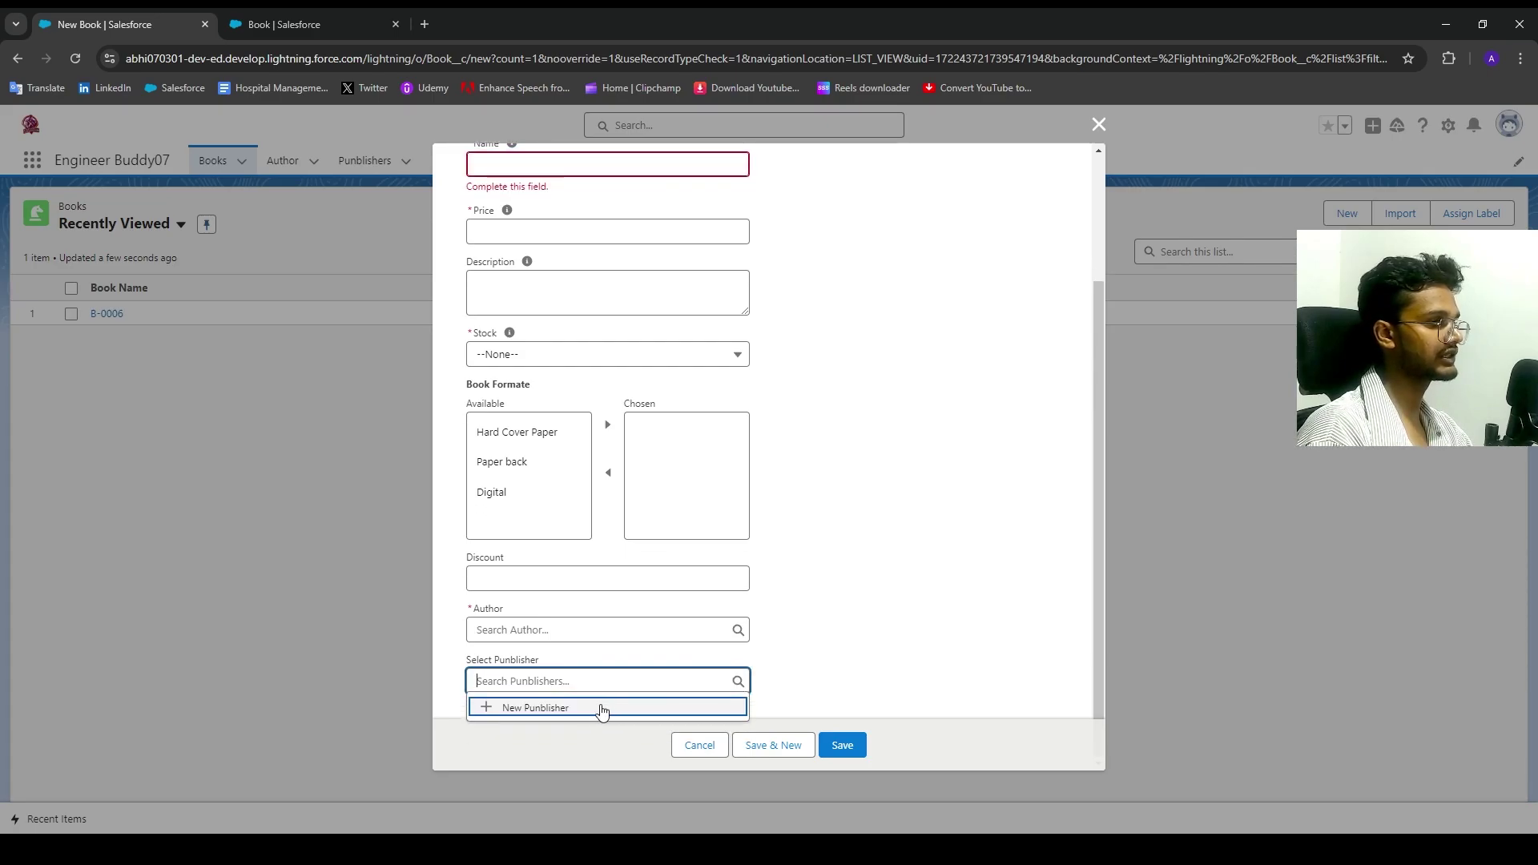
{"action": "left_click", "coordinate": [700, 745]}
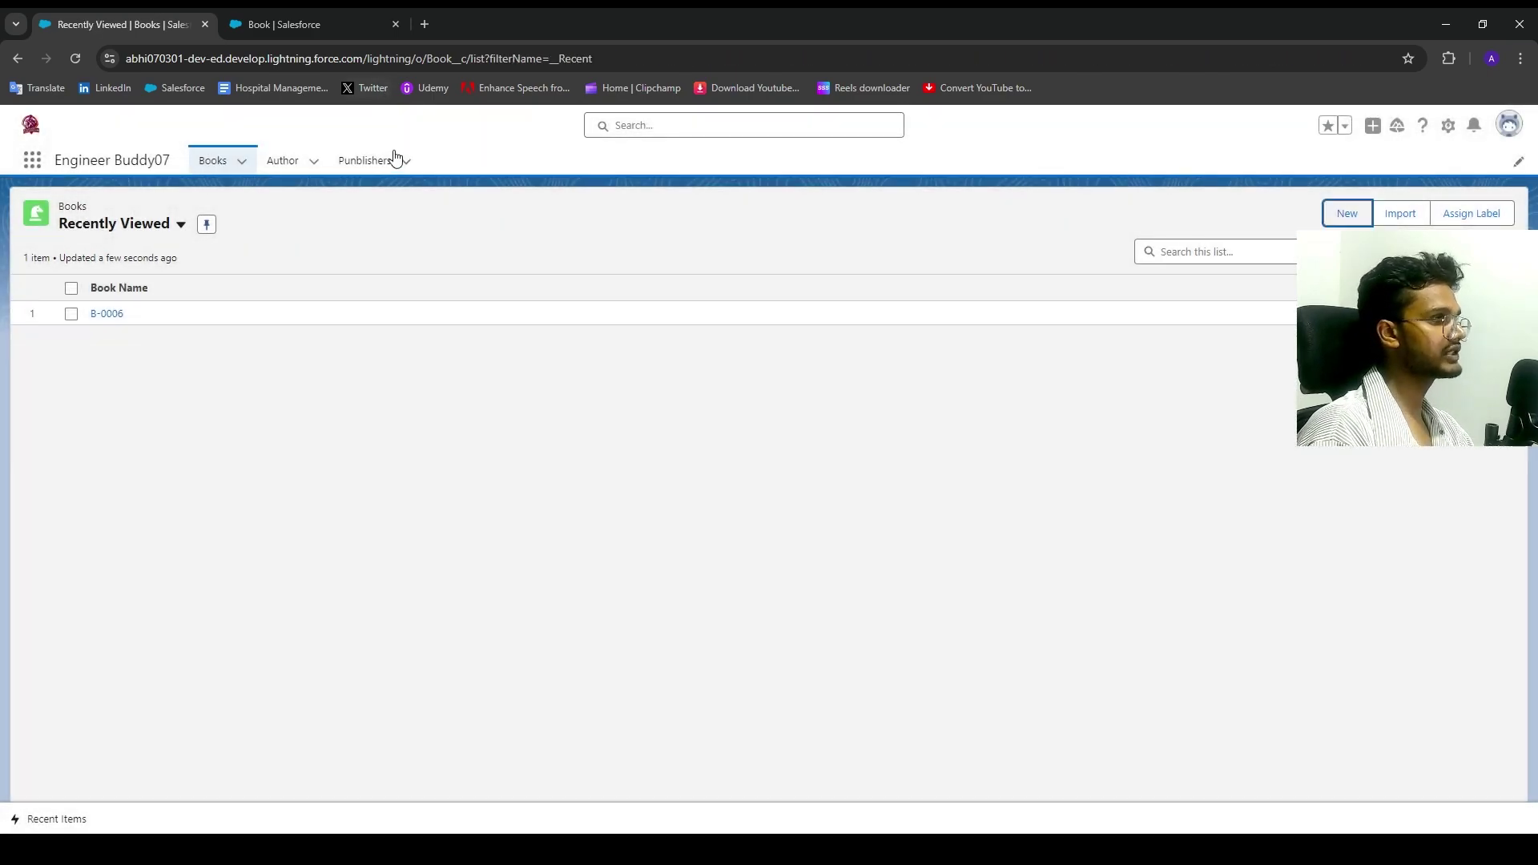
{"action": "left_click", "coordinate": [372, 164]}
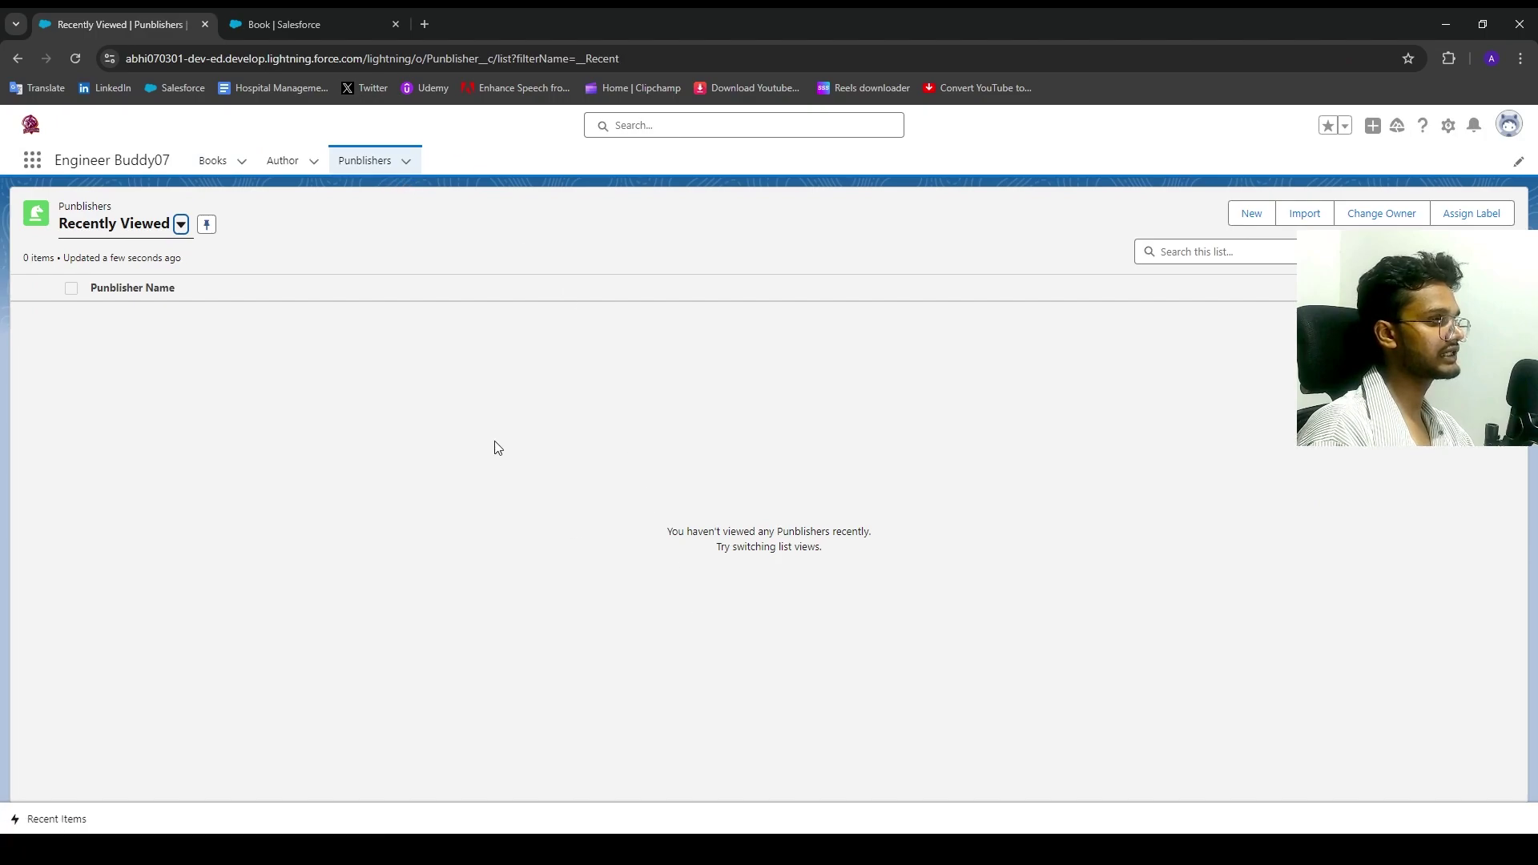
{"action": "left_click", "coordinate": [1252, 215]}
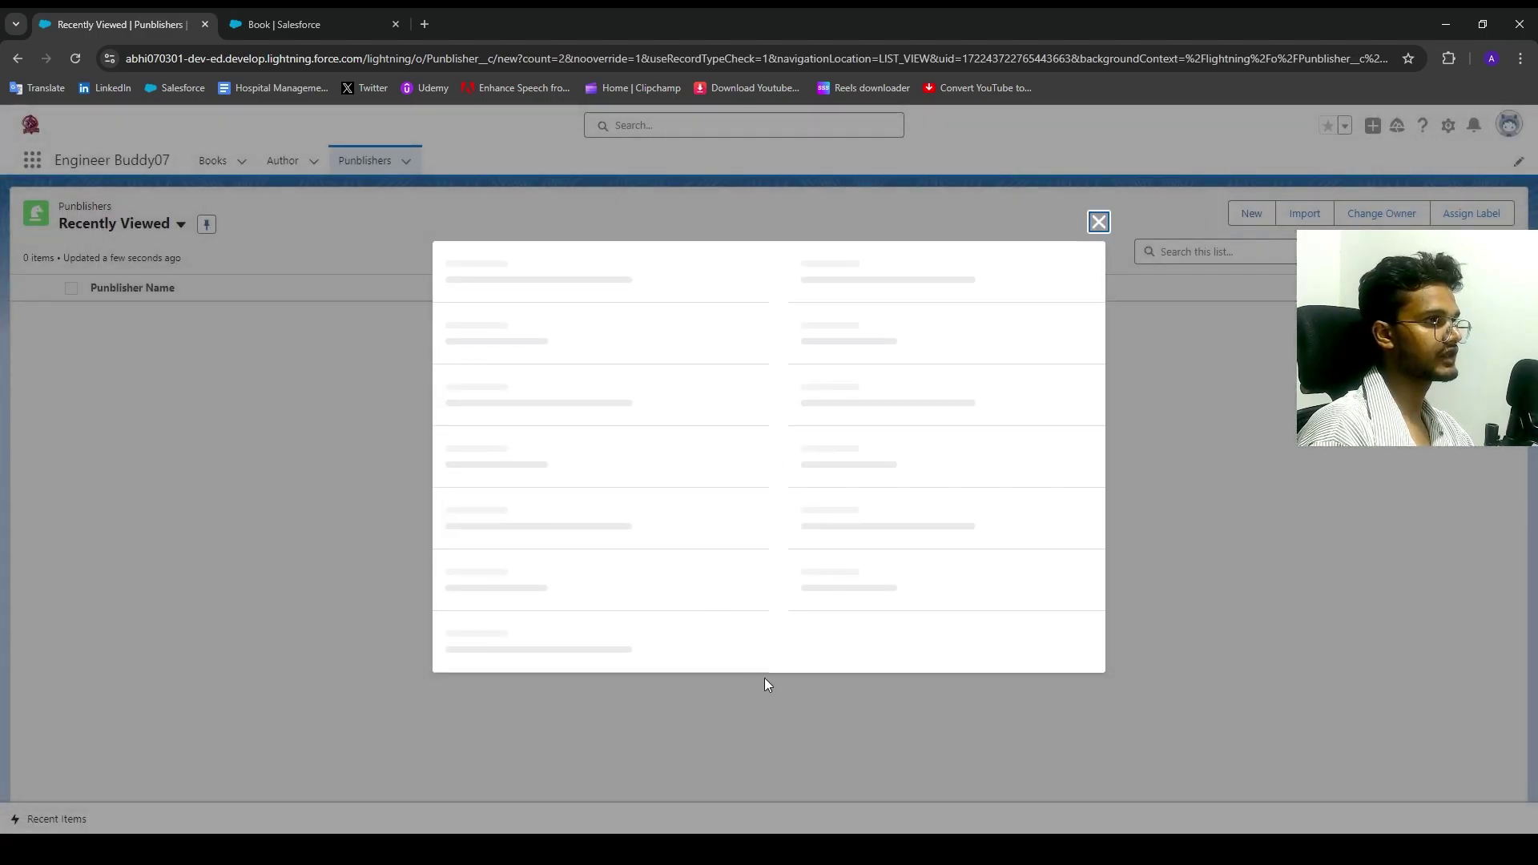
Step: Copy the publisher name 'Random House' from the Brave publisher-name search results
{"action": "key", "text": "alt+Tab"}
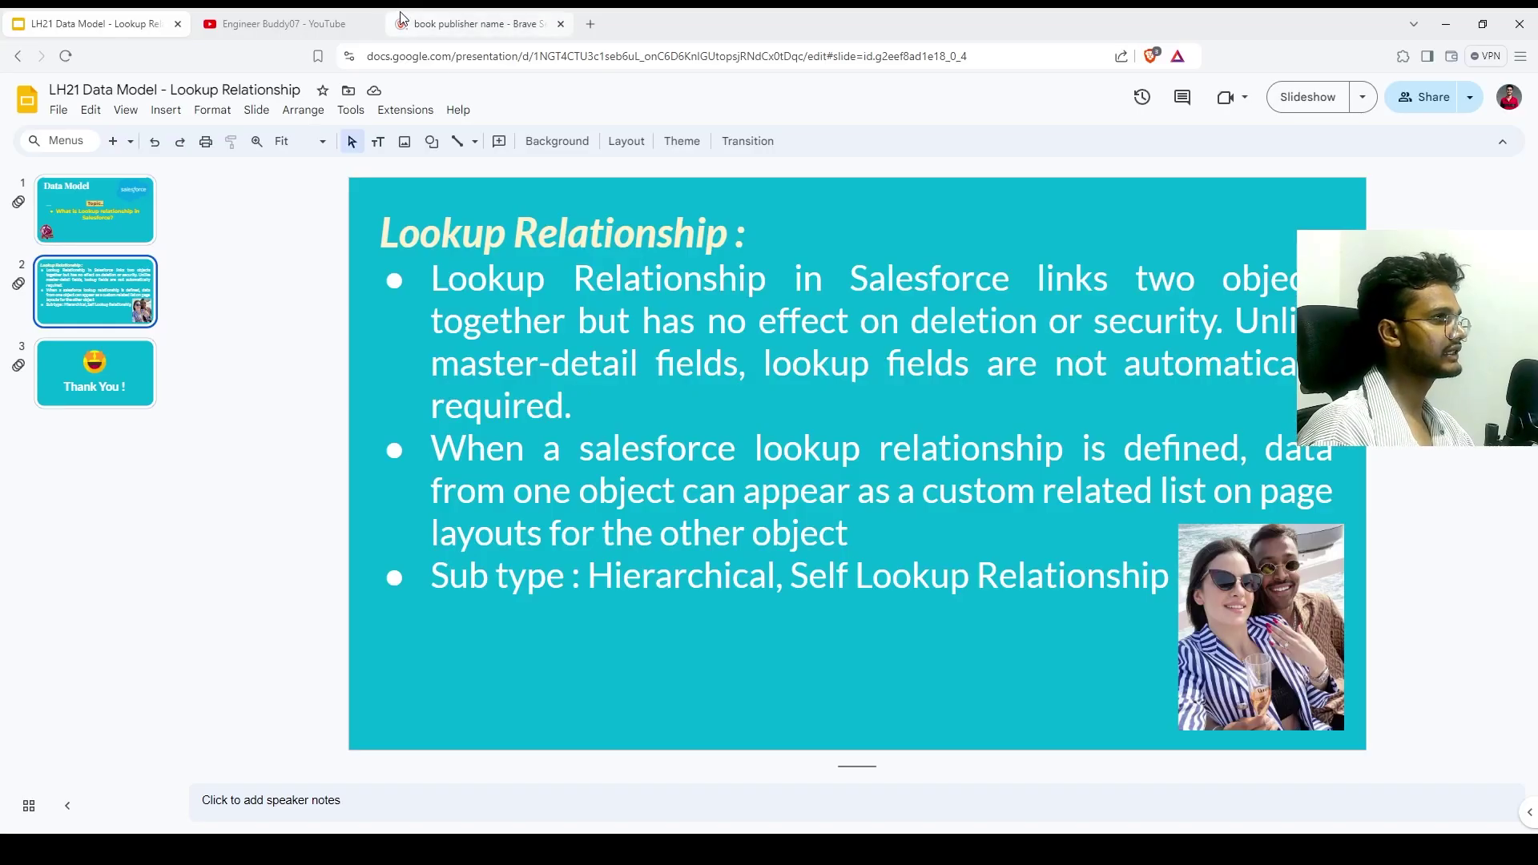
{"action": "left_click", "coordinate": [431, 25]}
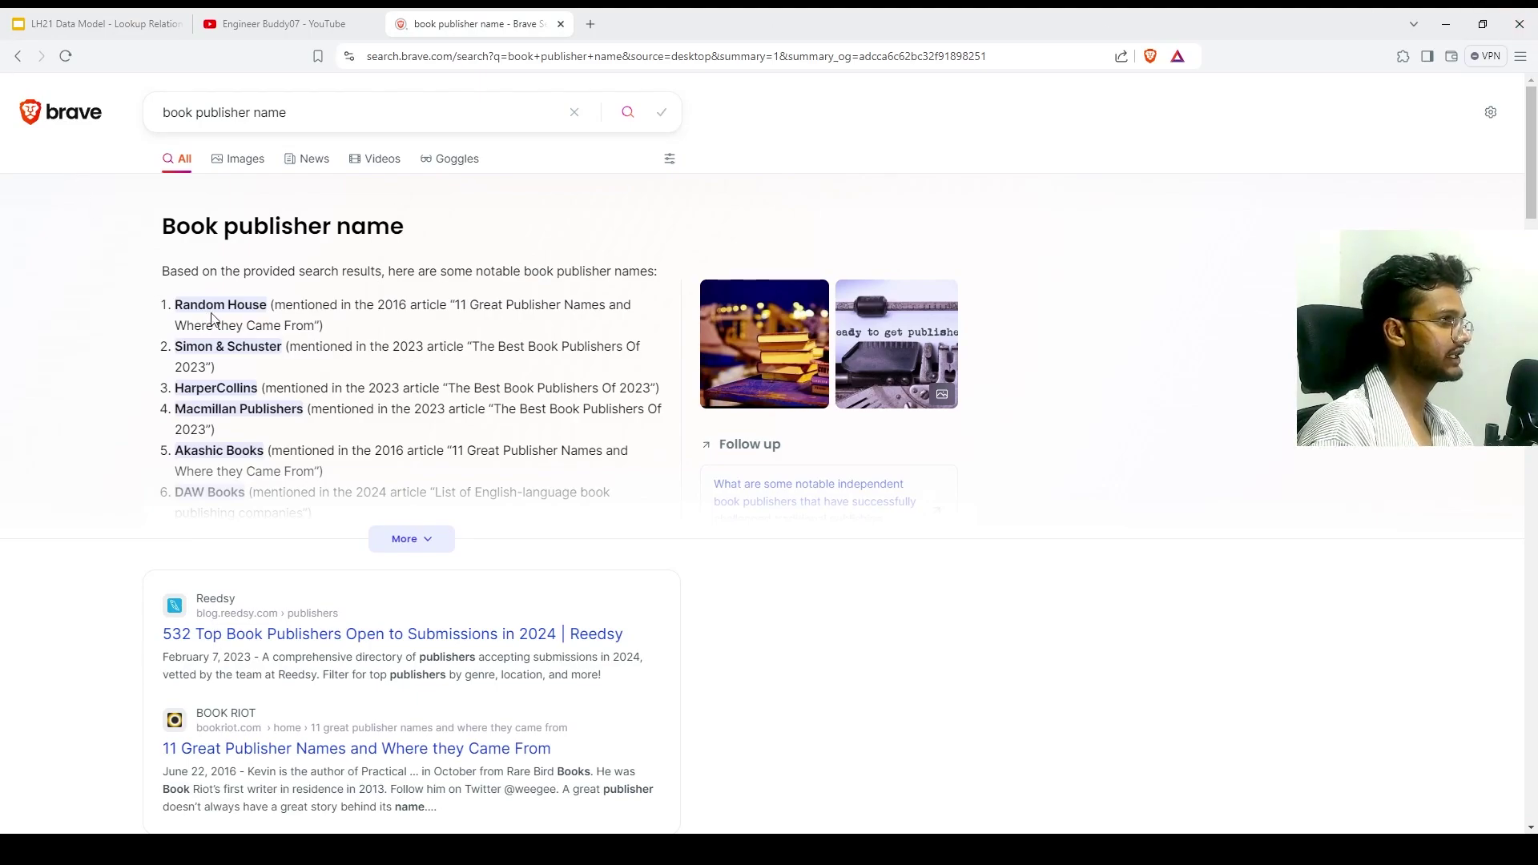
{"action": "left_click_drag", "start_coordinate": [269, 305], "coordinate": [160, 306]}
{"action": "key", "text": "ctrl+c"}
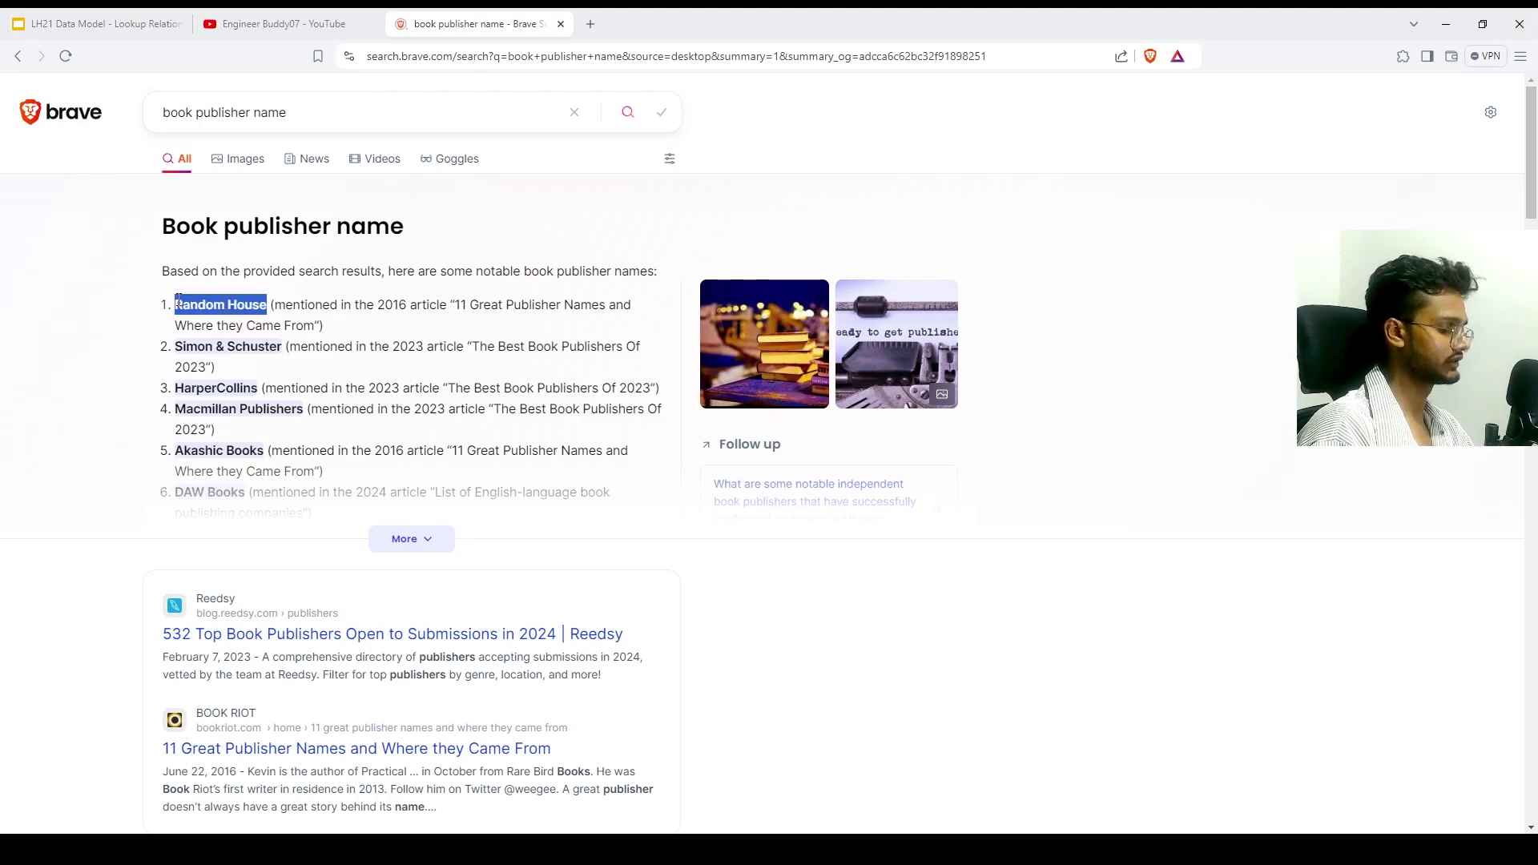
{"action": "key", "text": "alt+Tab"}
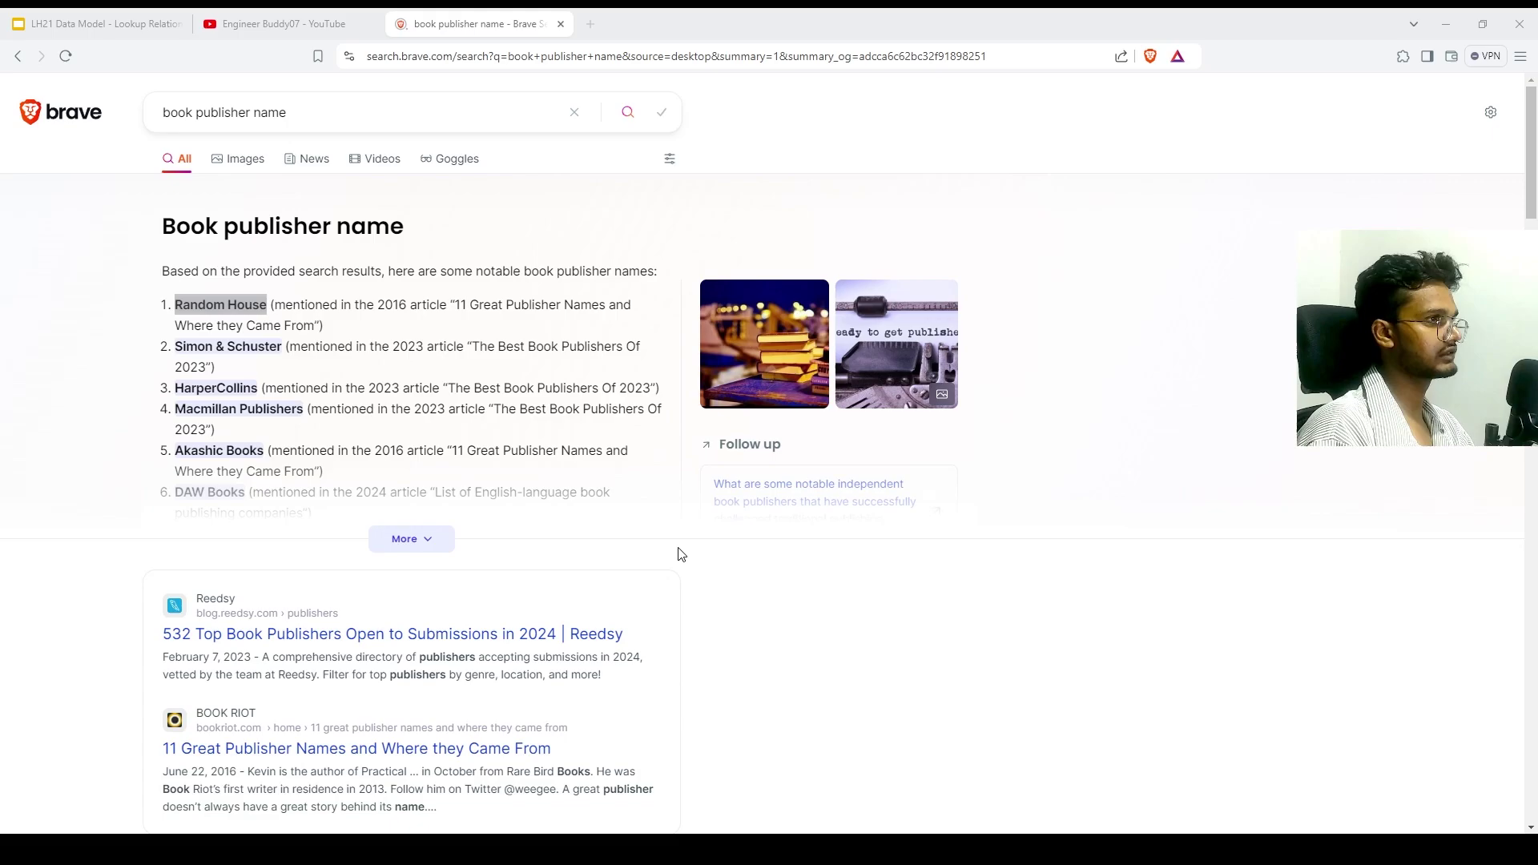
{"action": "key", "text": "alt+Tab"}
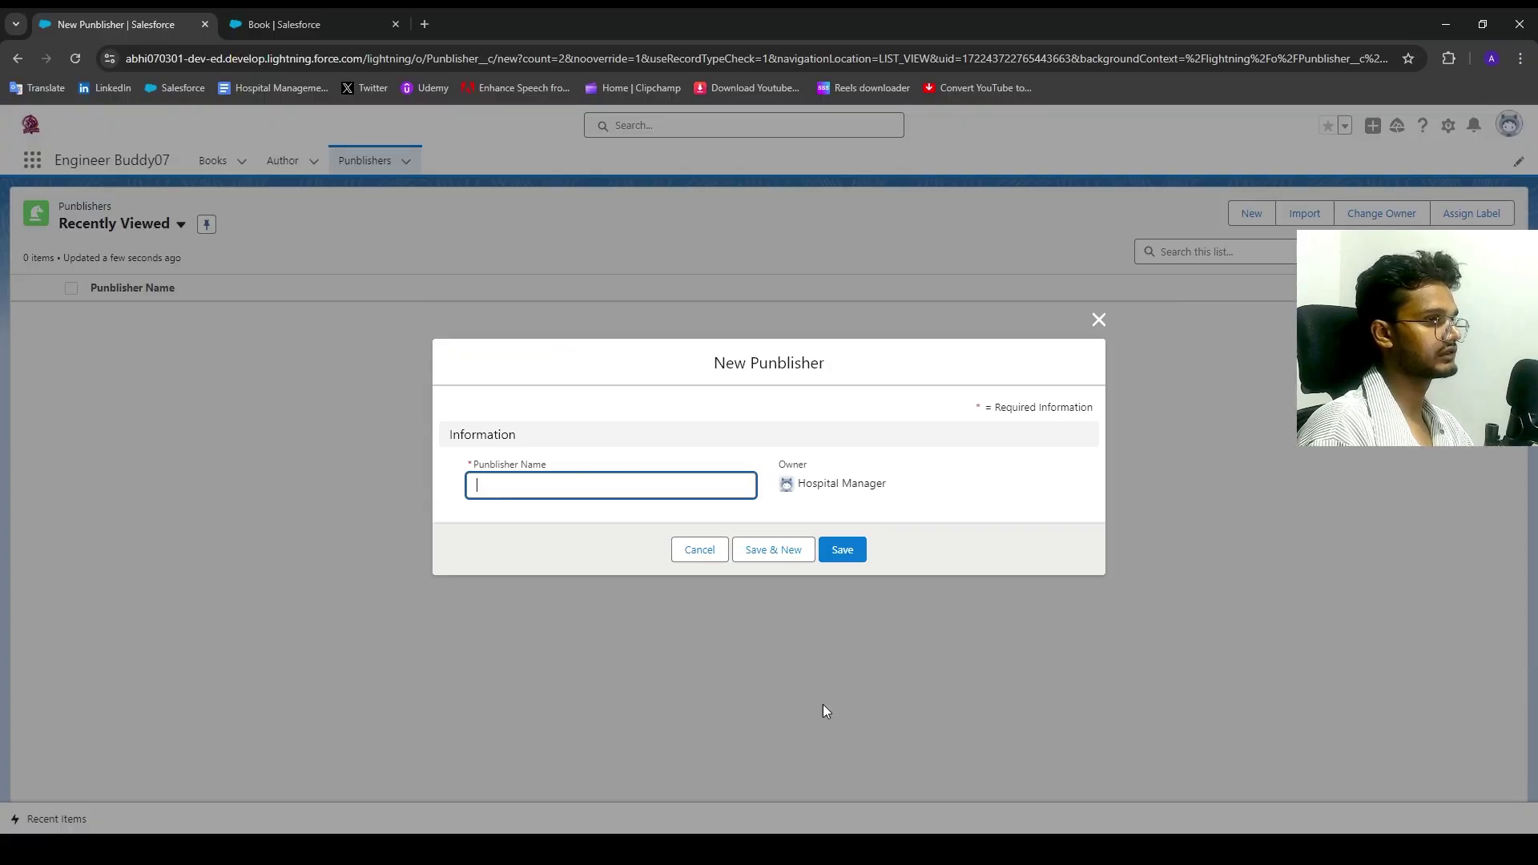
Step: Save the Random House Punblisher record and start a new Book record
{"action": "key", "text": "ctrl+v"}
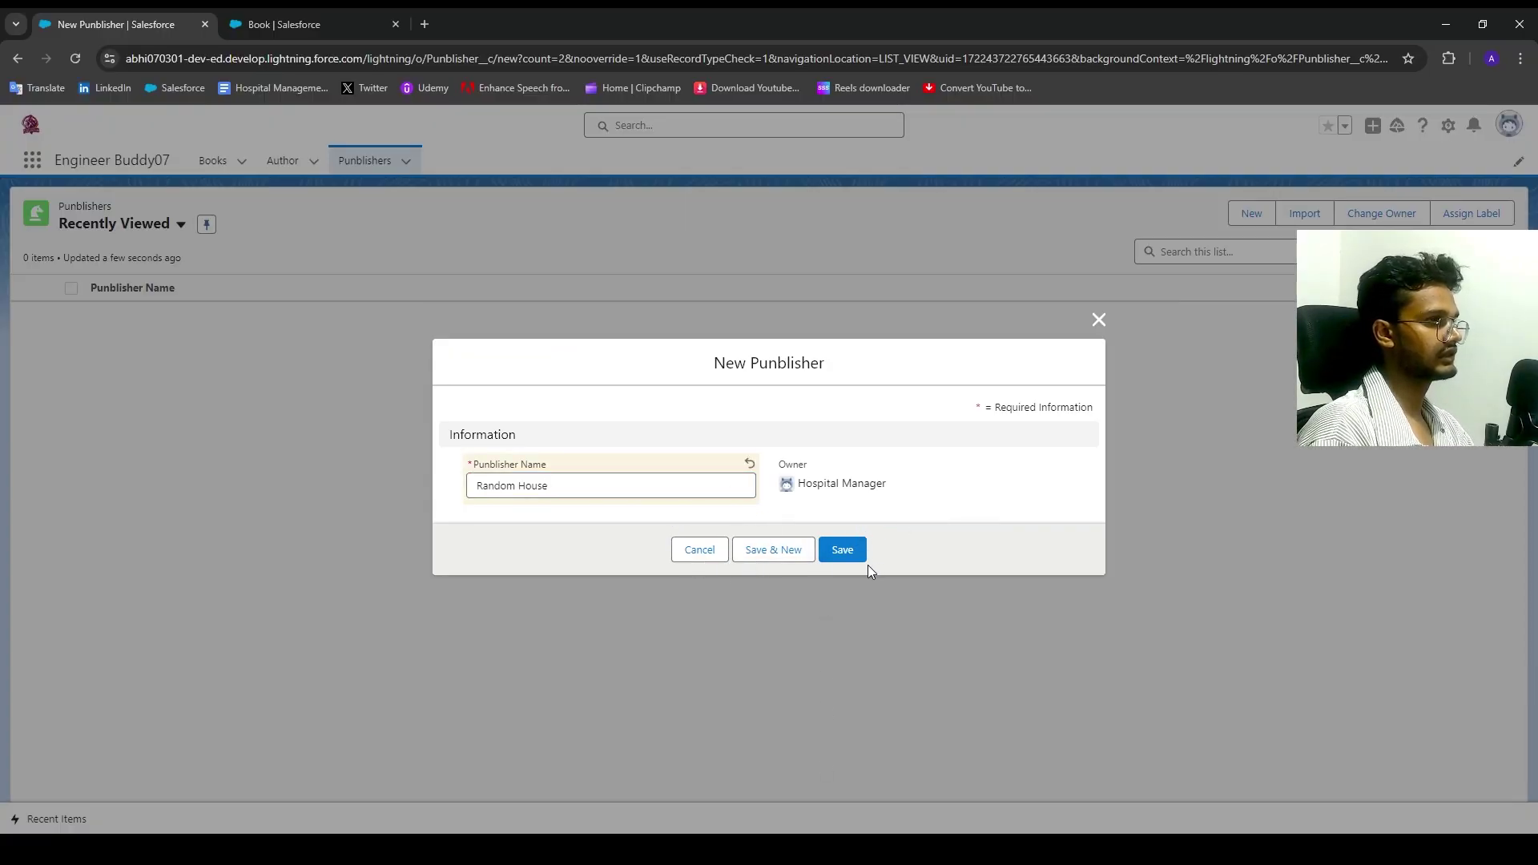
{"action": "left_click", "coordinate": [854, 558]}
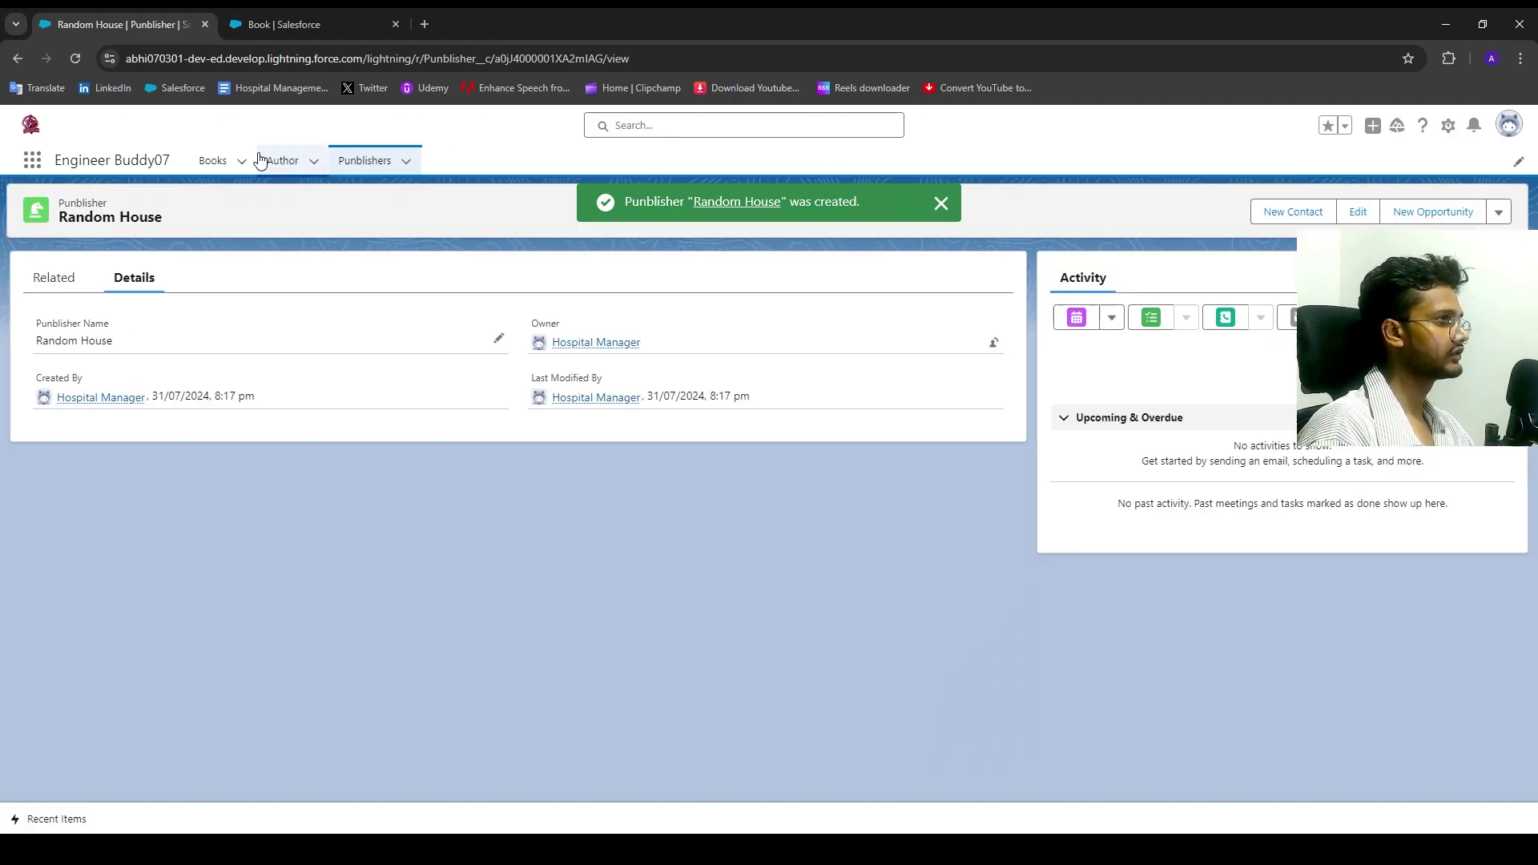
{"action": "left_click", "coordinate": [230, 158]}
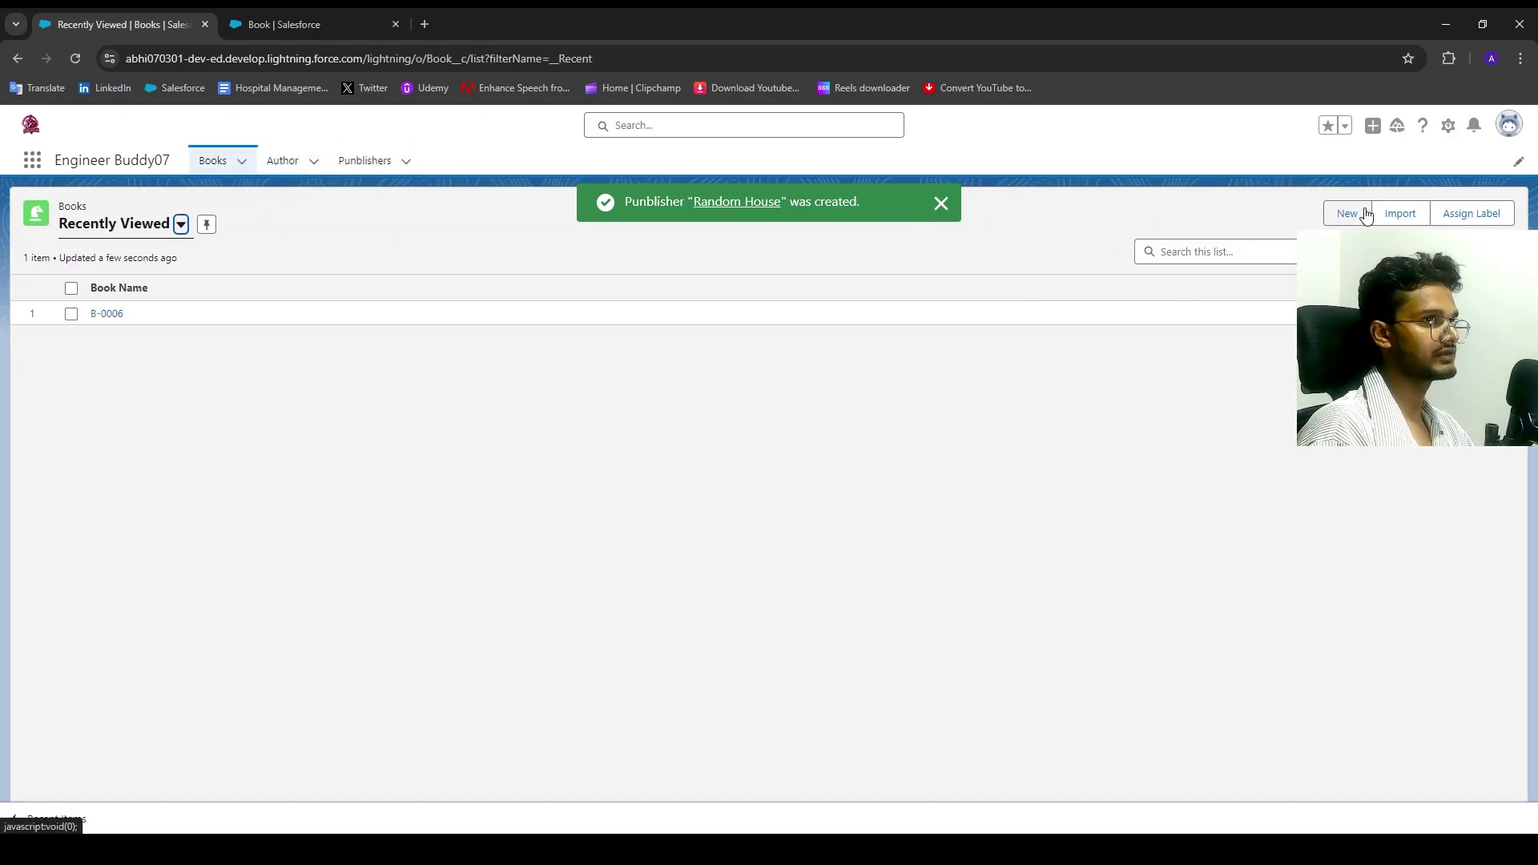
{"action": "left_click", "coordinate": [1360, 211]}
{"action": "left_click", "coordinate": [555, 337]}
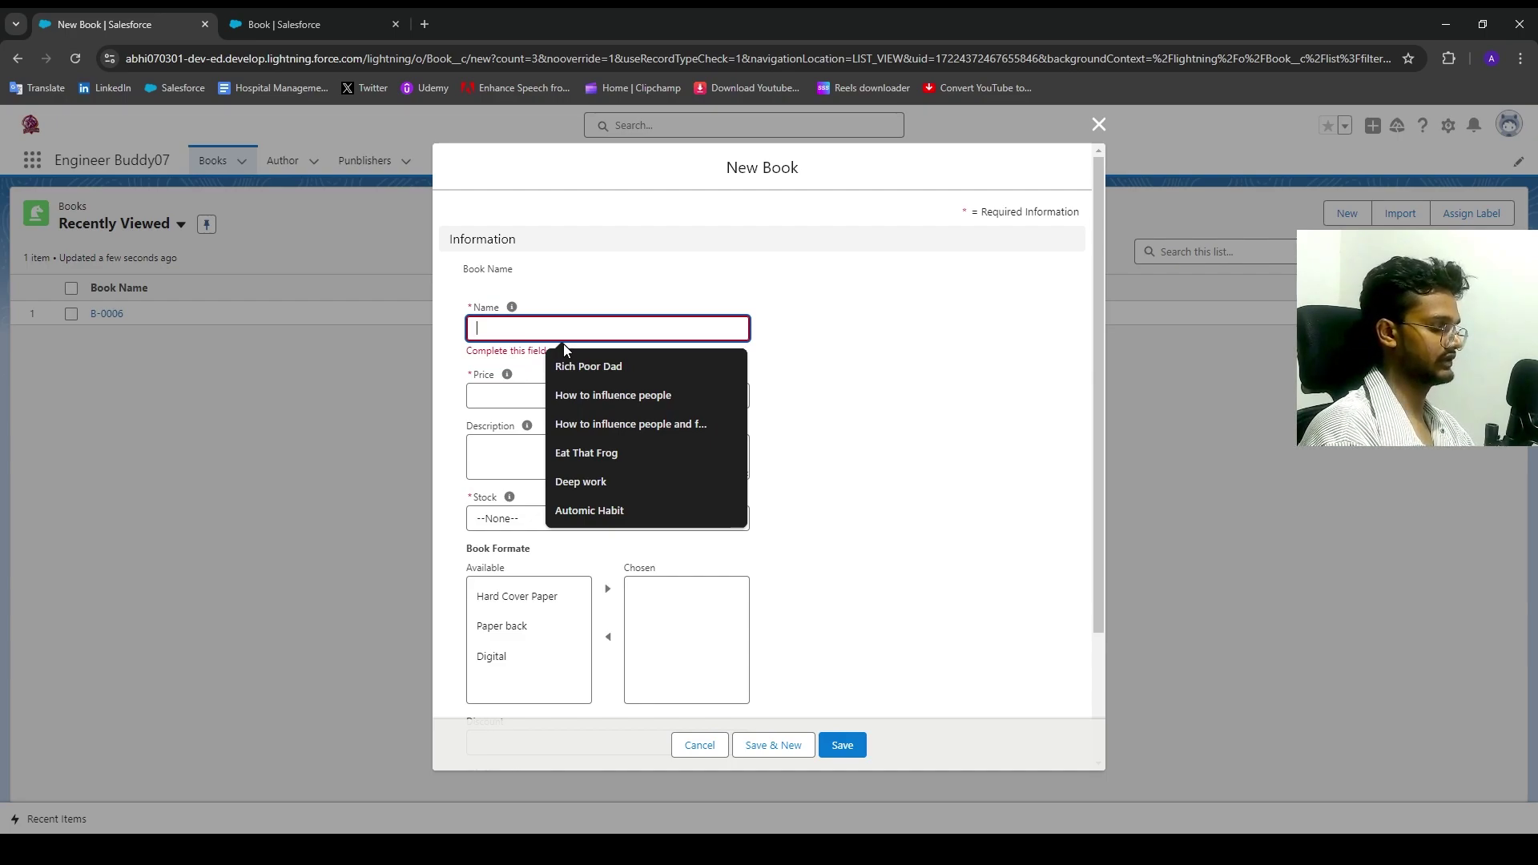
Step: Enter book name 'Do E', price 500 and stock 1000
{"action": "type", "text": "D"}
{"action": "key", "text": "BackSpace"}
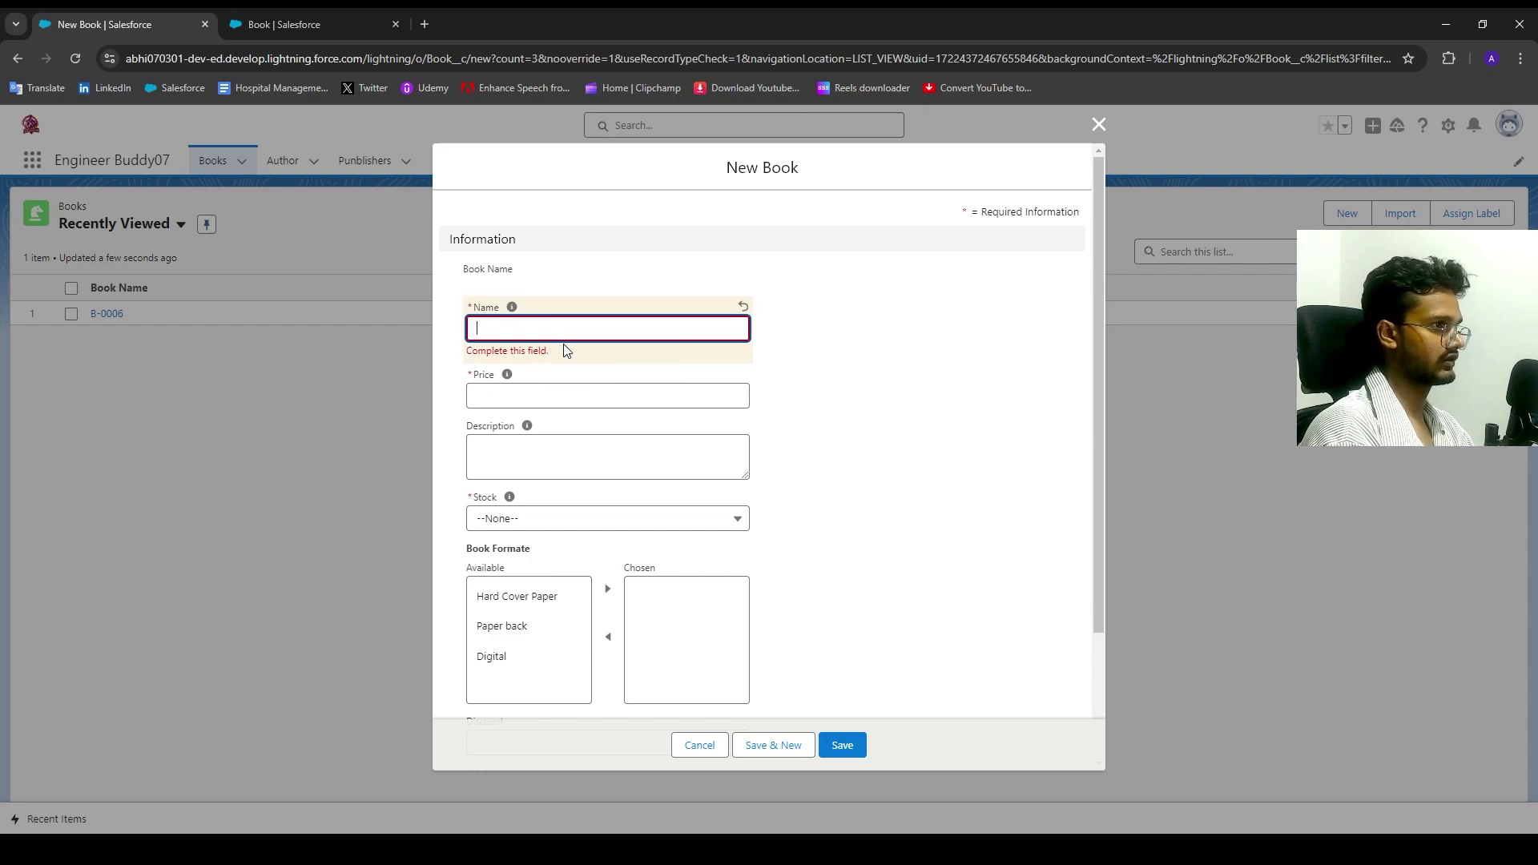
{"action": "type", "text": "Do Epic shit"}
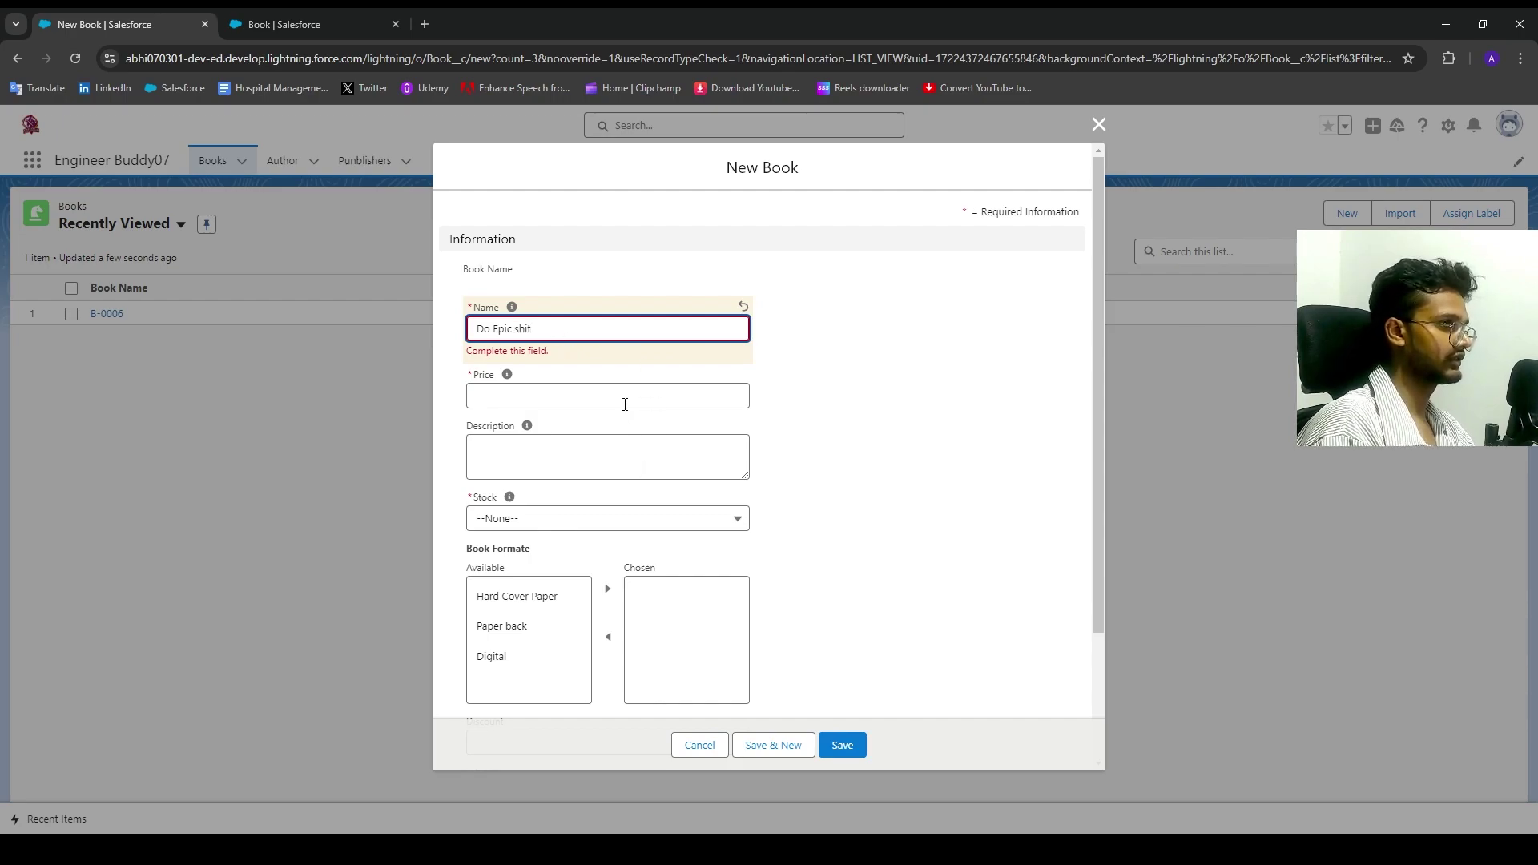
{"action": "left_click", "coordinate": [625, 397]}
{"action": "type", "text": "500"}
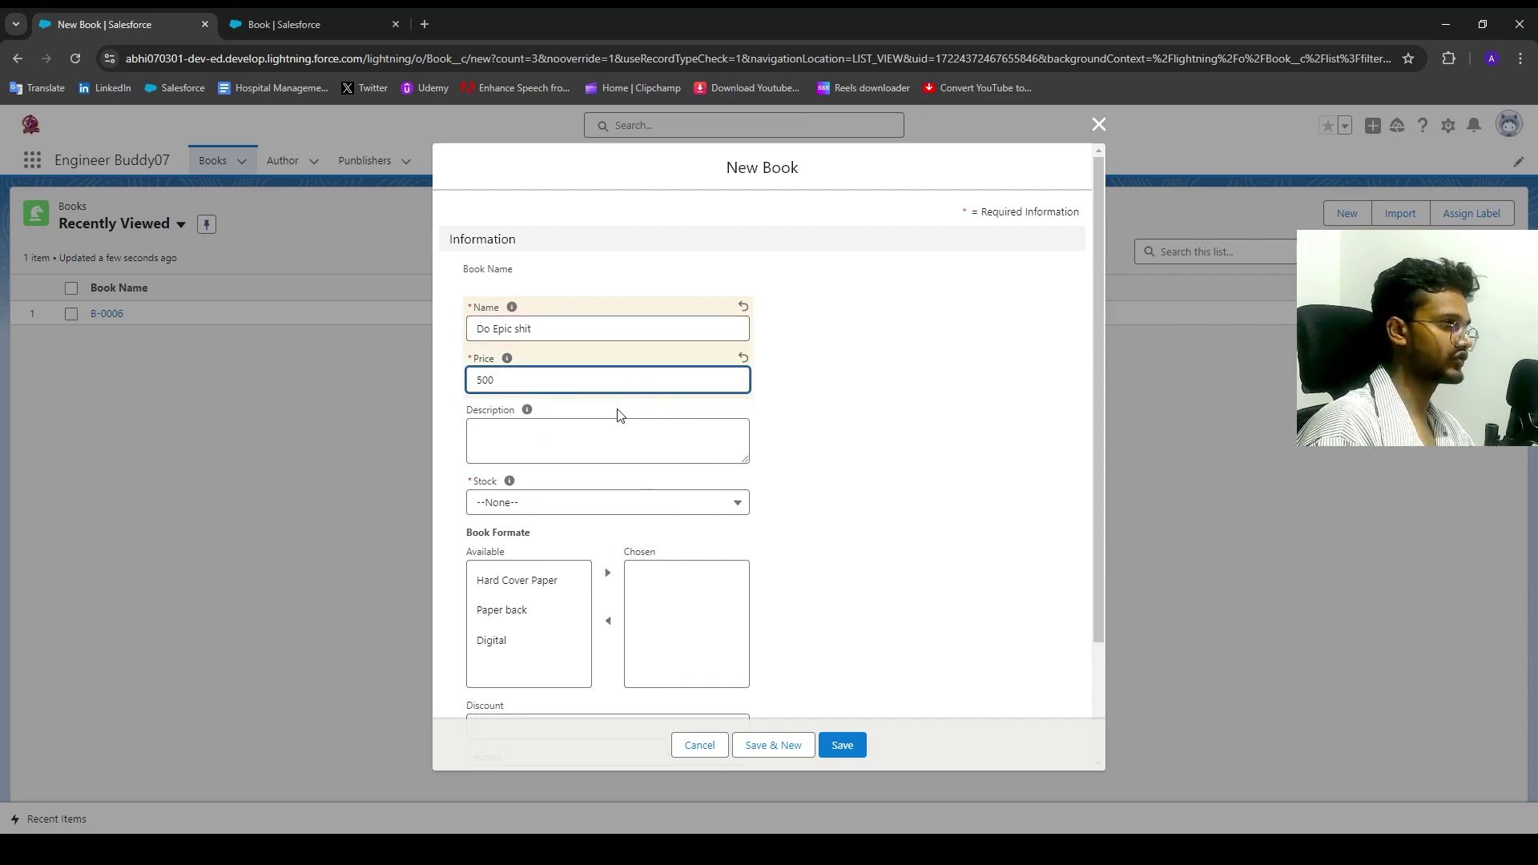
{"action": "left_click", "coordinate": [619, 414]}
{"action": "left_click", "coordinate": [515, 503]}
{"action": "left_click", "coordinate": [565, 619]}
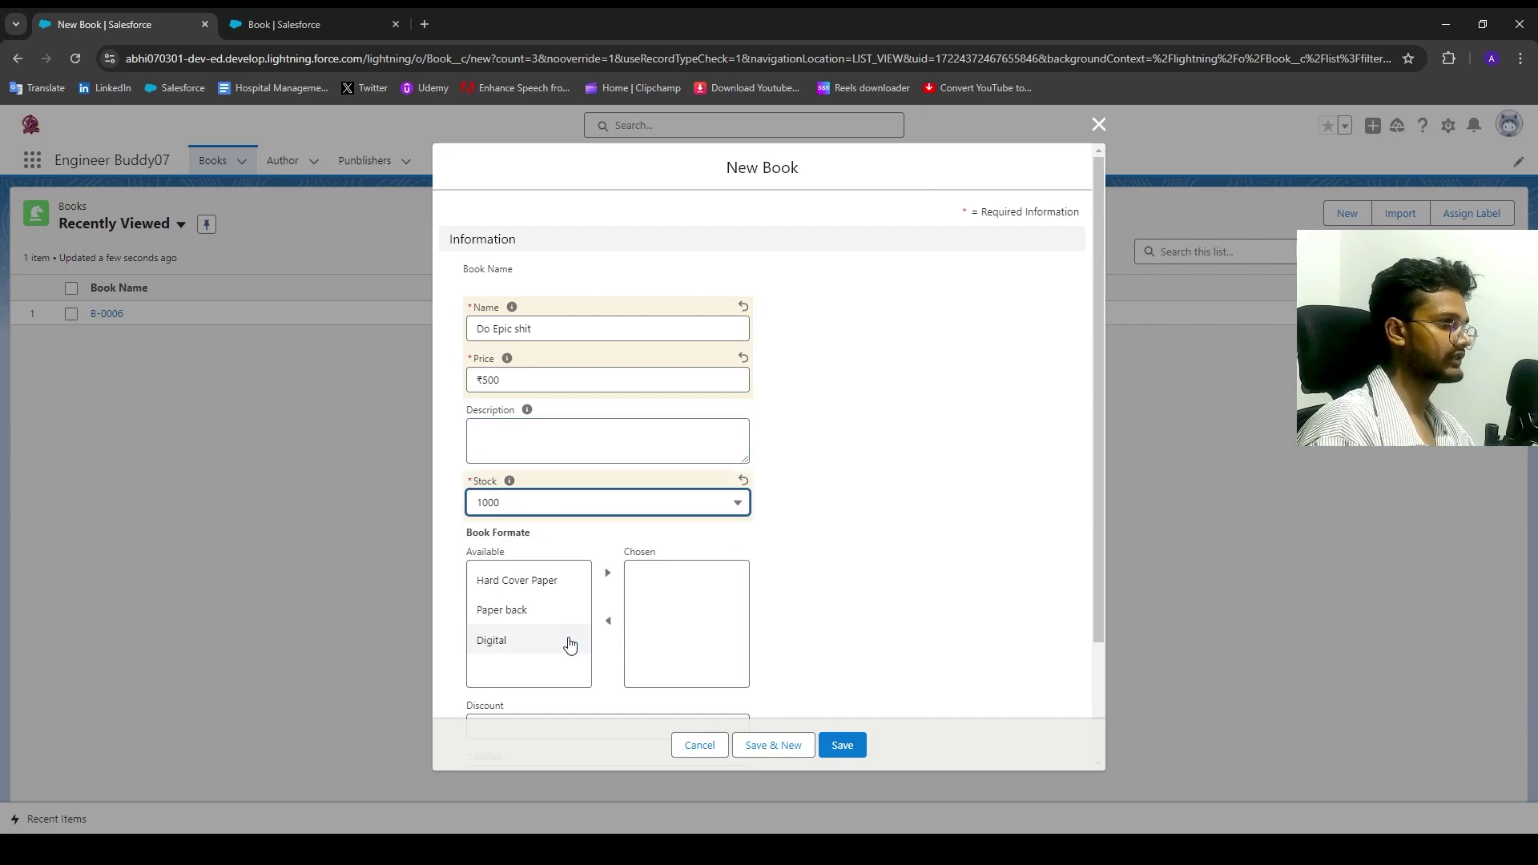
Step: Move the Hard Cover, Paper and Digital formats to Chosen and set a 10% discount
{"action": "left_click", "coordinate": [522, 618]}
{"action": "left_click", "coordinate": [521, 584], "text": "shift"}
{"action": "left_click", "coordinate": [532, 637], "text": "ctrl"}
{"action": "left_click", "coordinate": [532, 638], "text": "ctrl"}
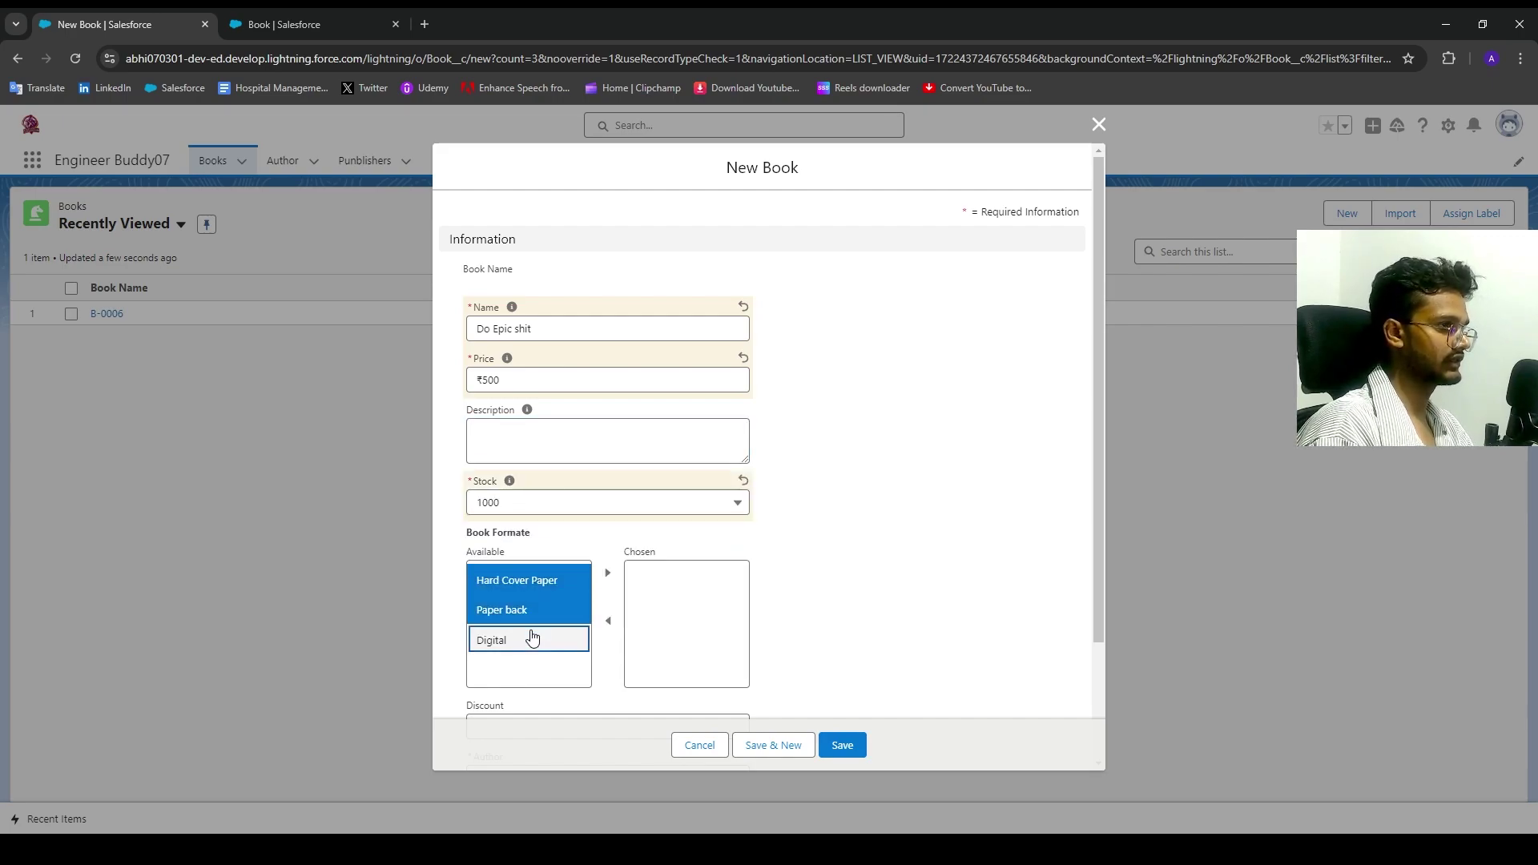
{"action": "left_click", "coordinate": [532, 637], "text": "ctrl"}
{"action": "left_click", "coordinate": [608, 574]}
{"action": "scroll", "coordinate": [590, 673], "scroll_direction": "down", "scroll_amount": 2}
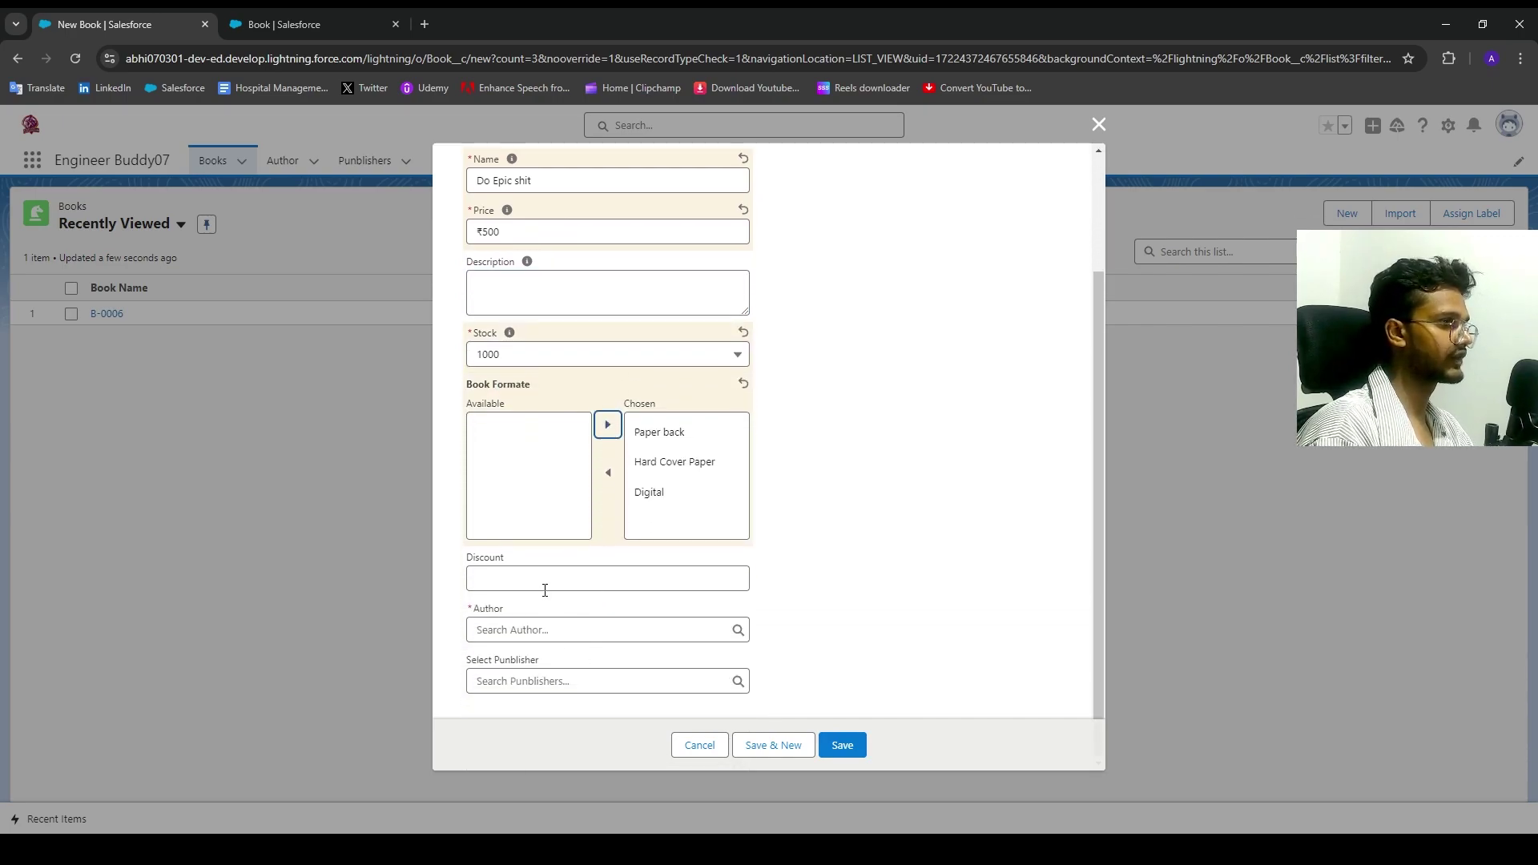
{"action": "left_click", "coordinate": [545, 591]}
{"action": "type", "text": "10"}
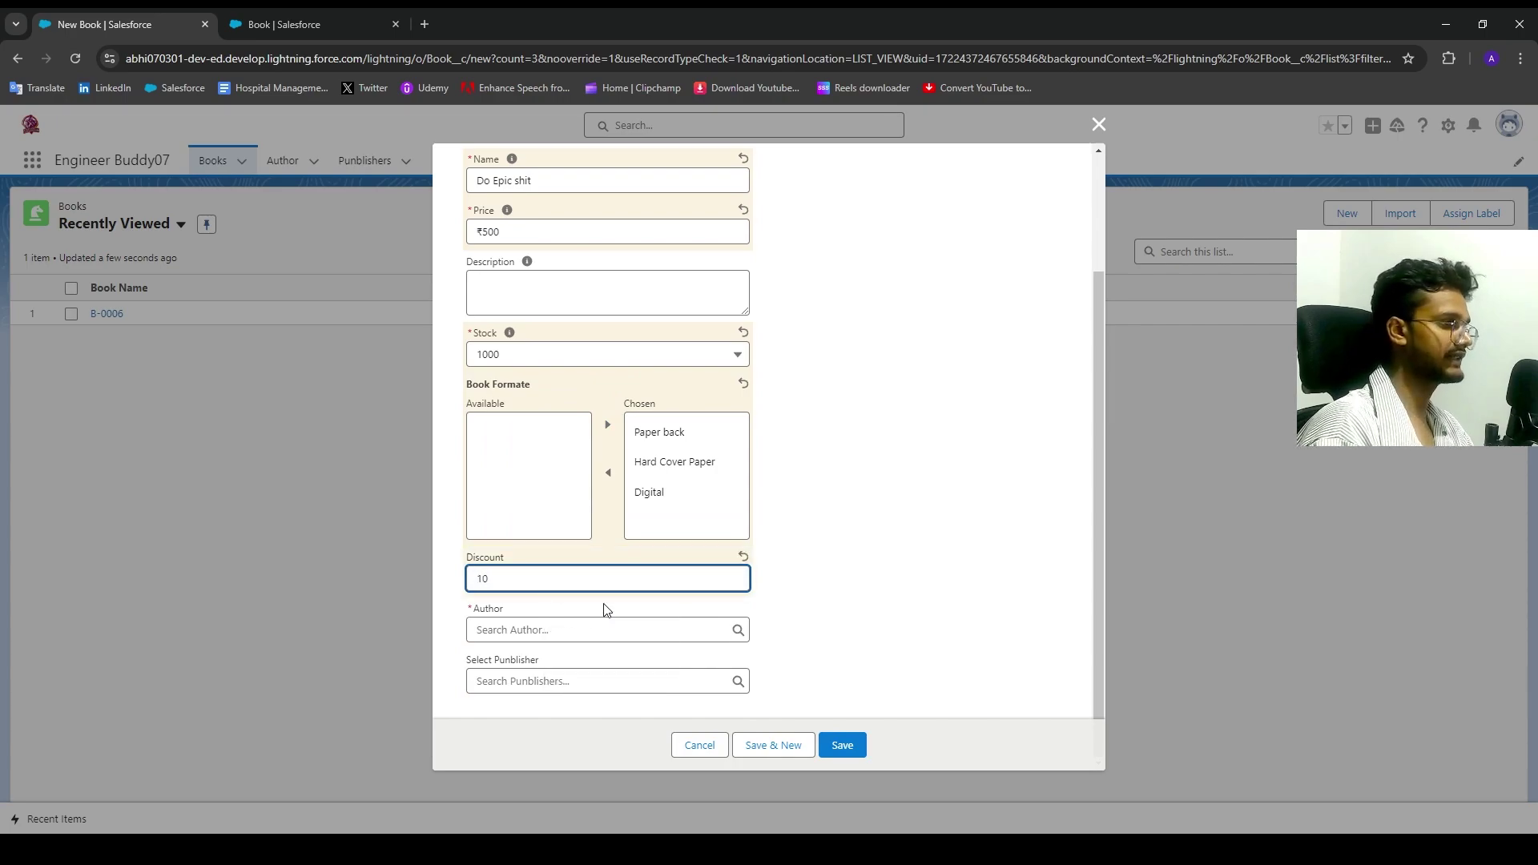
Step: Browse the recent authors in the Author lookup without selecting one
{"action": "left_click", "coordinate": [869, 615]}
{"action": "left_click", "coordinate": [516, 637]}
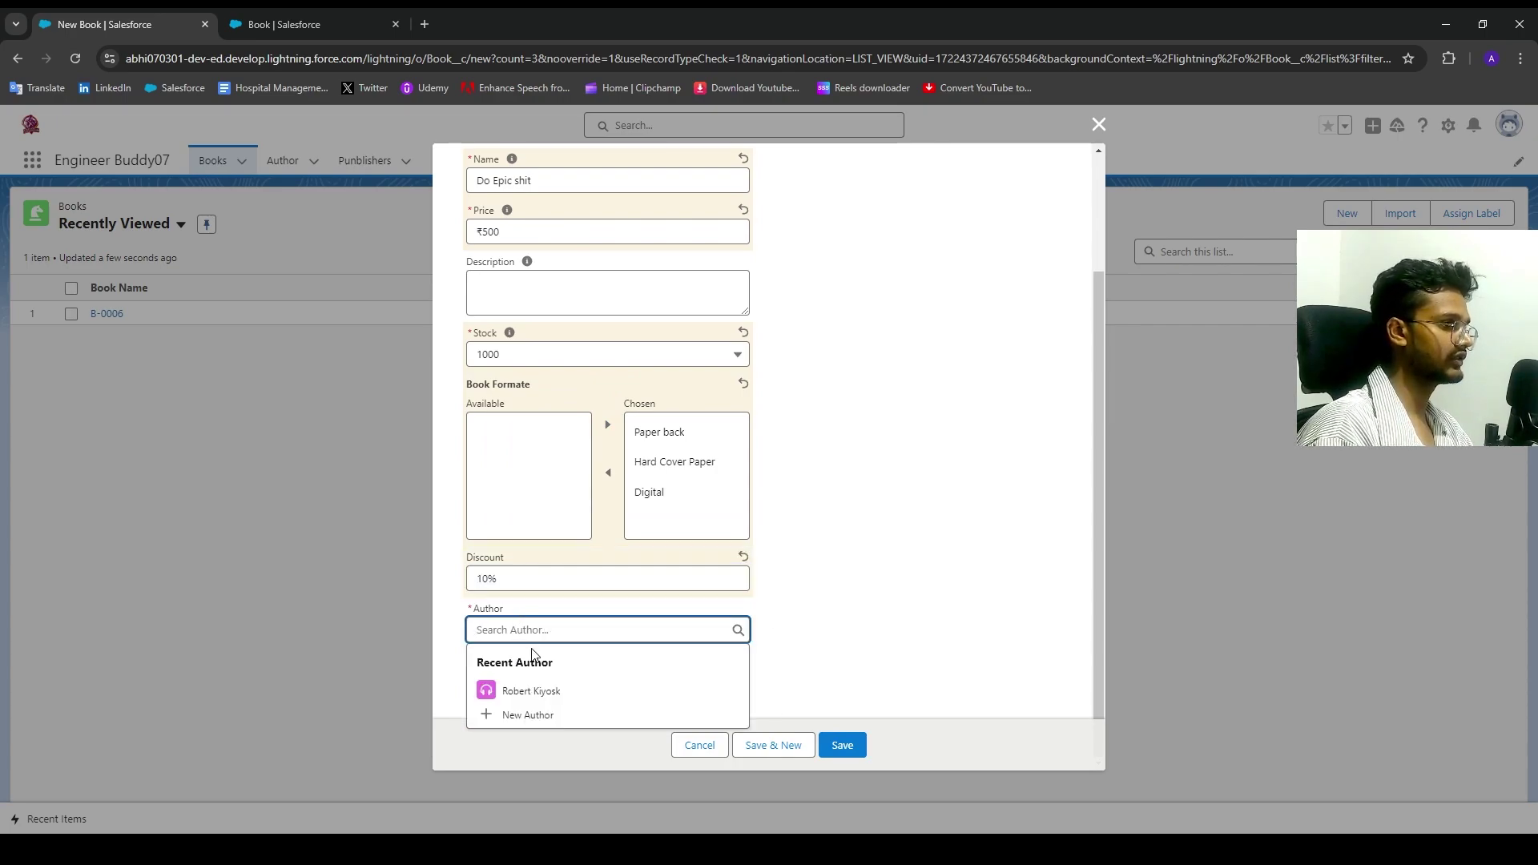
{"action": "left_click", "coordinate": [531, 691]}
{"action": "double_click", "coordinate": [545, 630]}
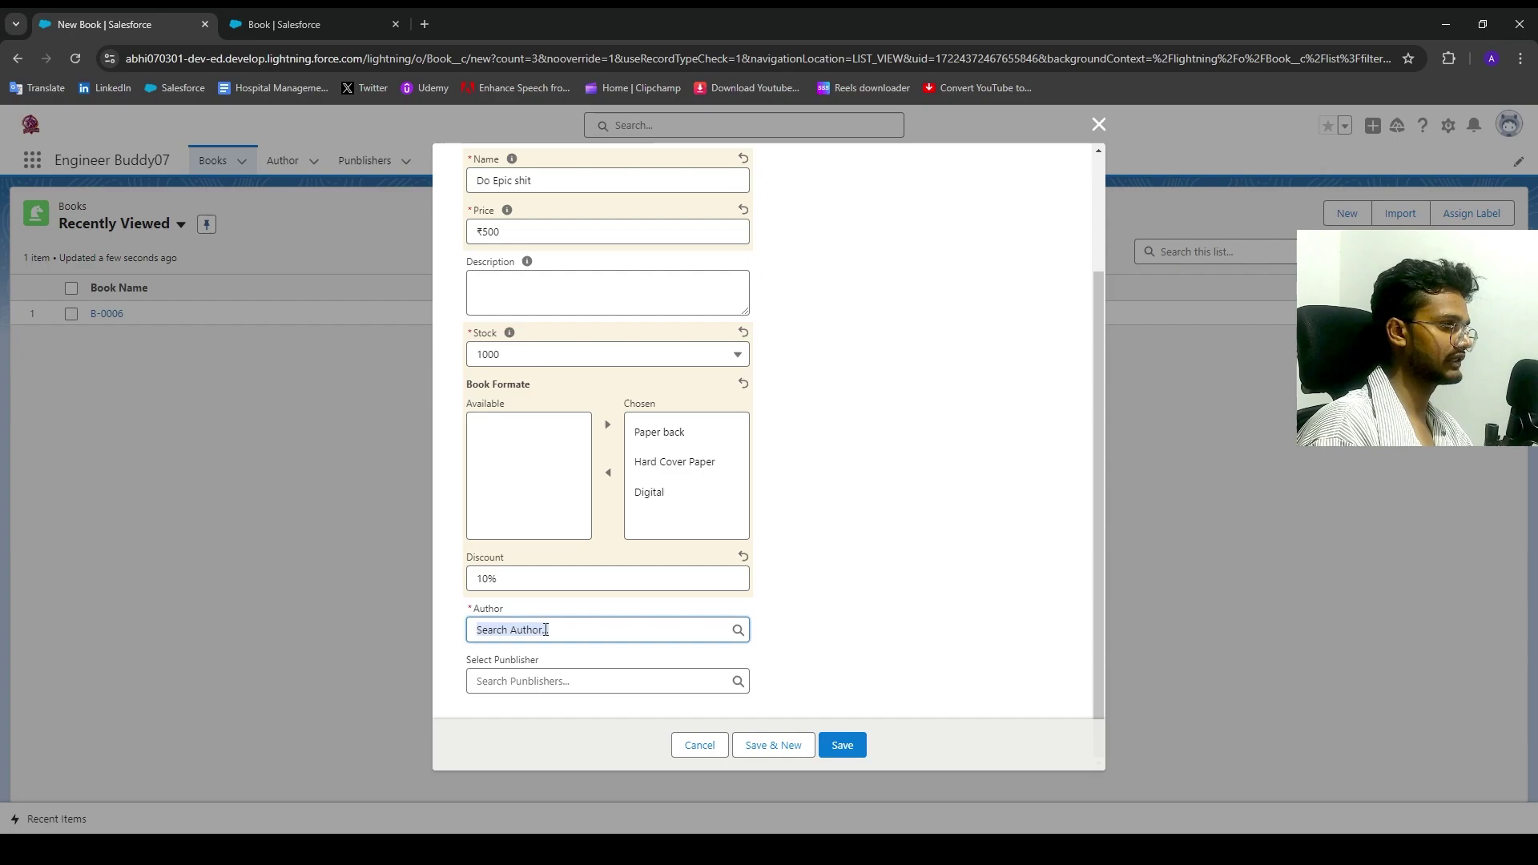
{"action": "left_click", "coordinate": [546, 630]}
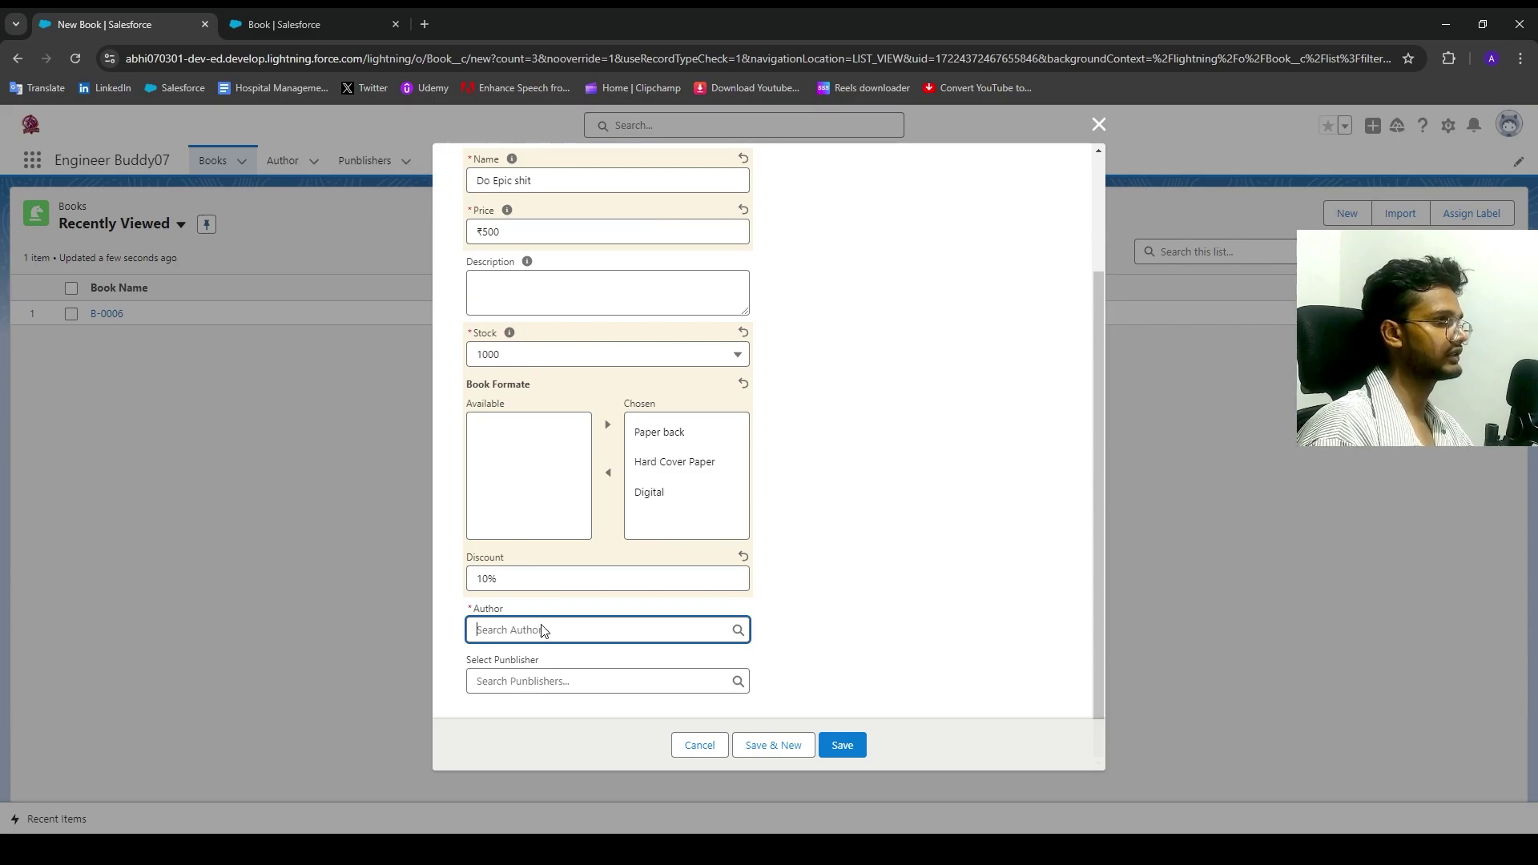
Step: Create a new author with date of birth 22/07/1988 from the Author lookup
{"action": "left_click", "coordinate": [525, 635]}
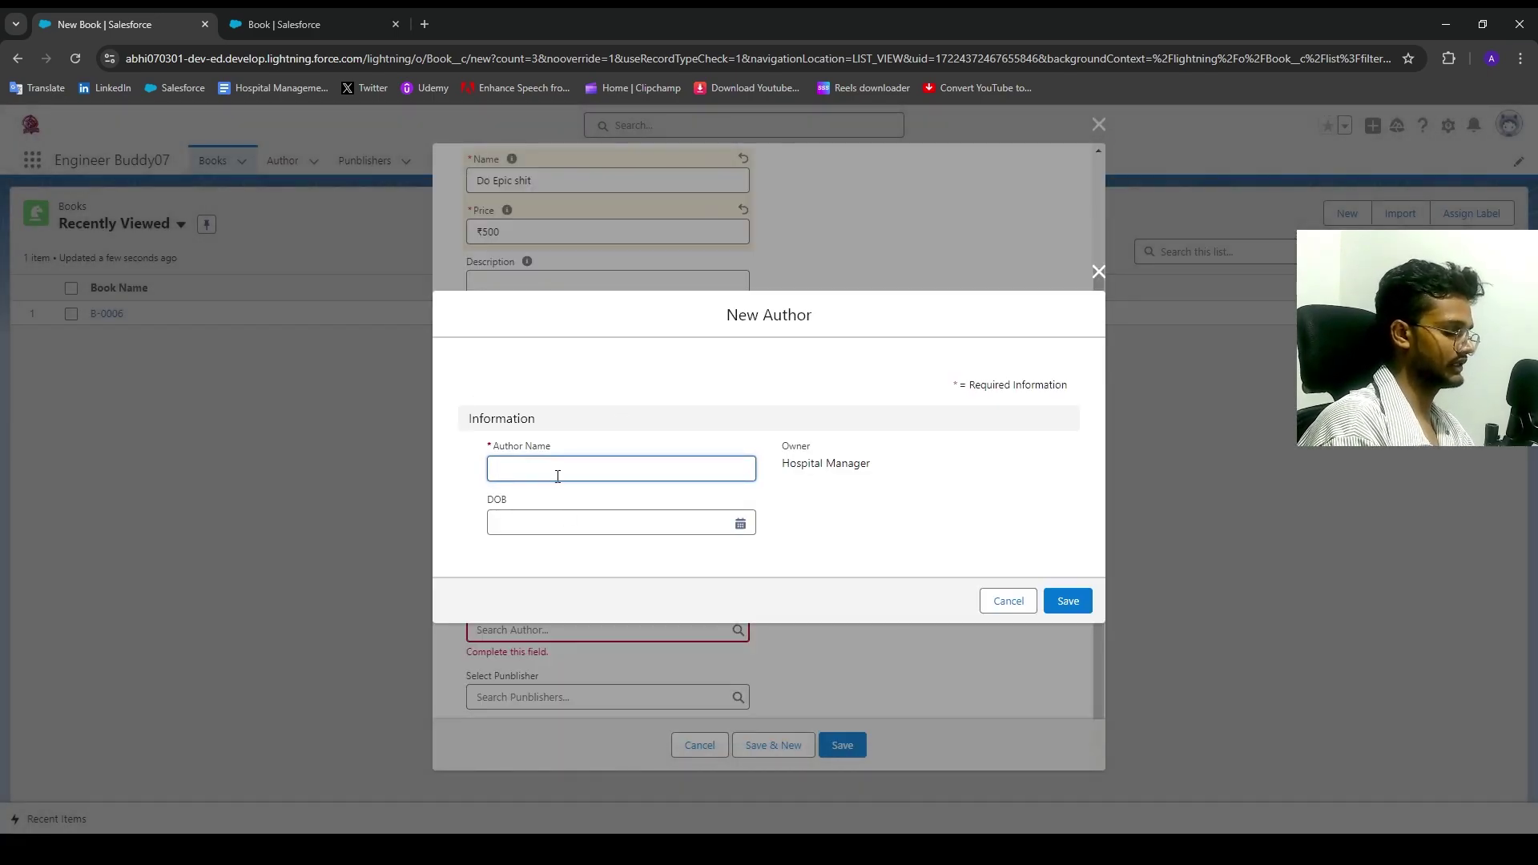
{"action": "type", "text": "Ankur Variku"}
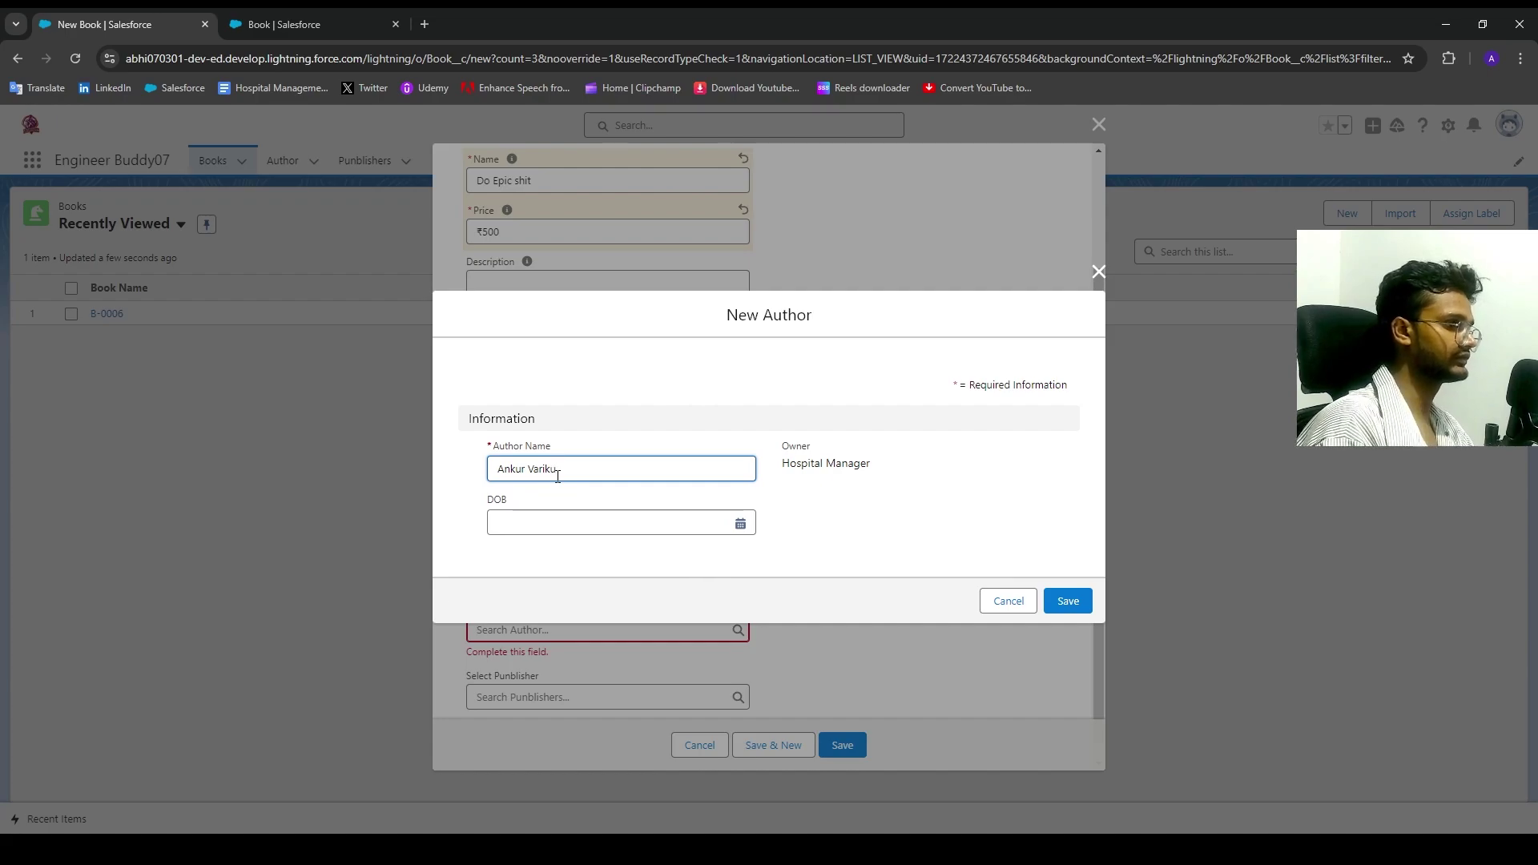
{"action": "left_click", "coordinate": [574, 519]}
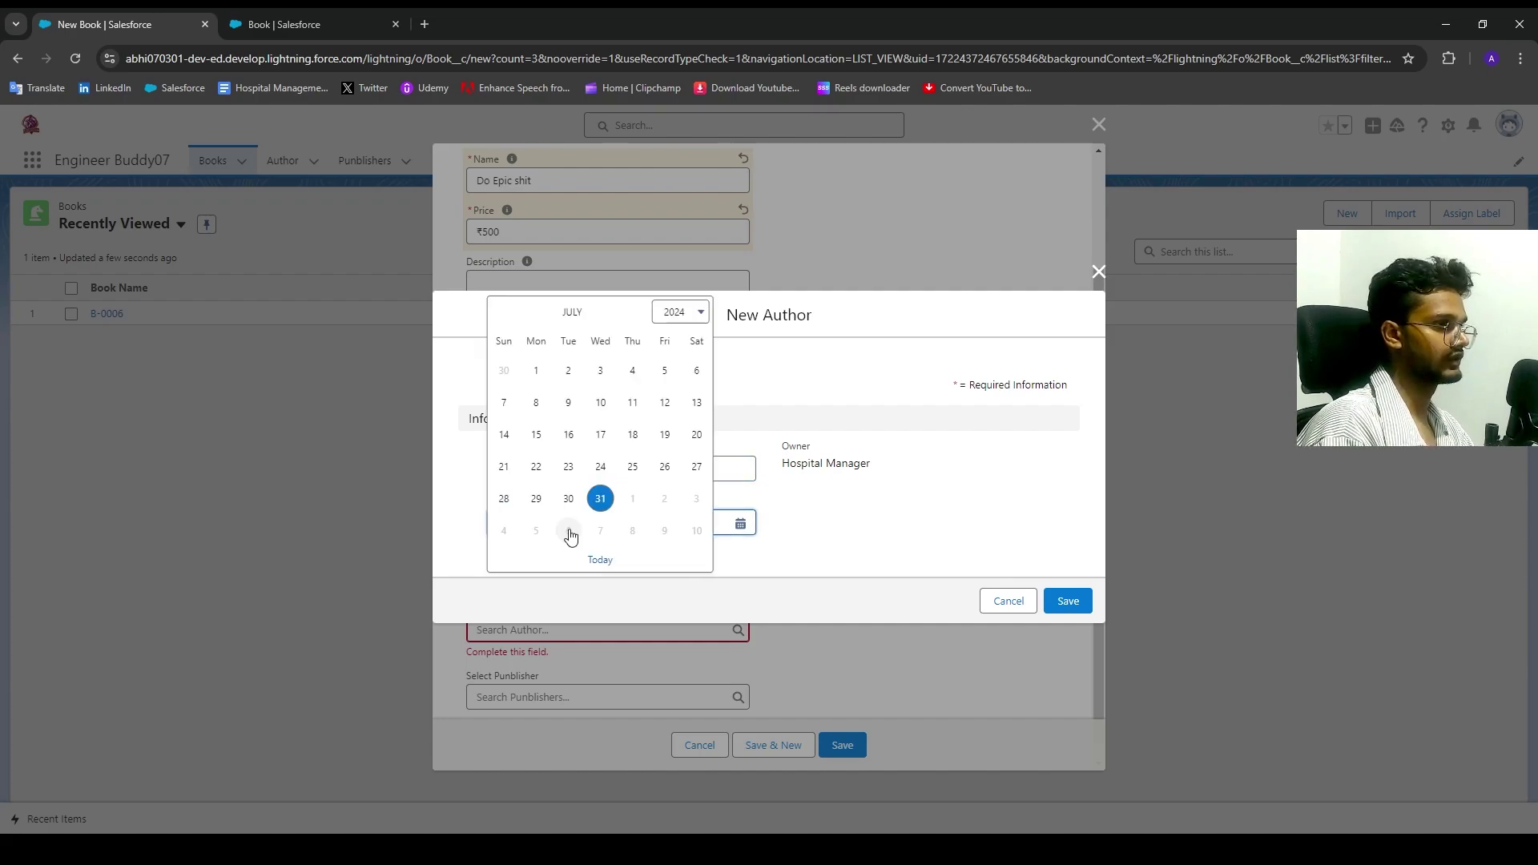
{"action": "left_click", "coordinate": [685, 314]}
{"action": "scroll", "coordinate": [683, 338], "scroll_direction": "up", "scroll_amount": 5}
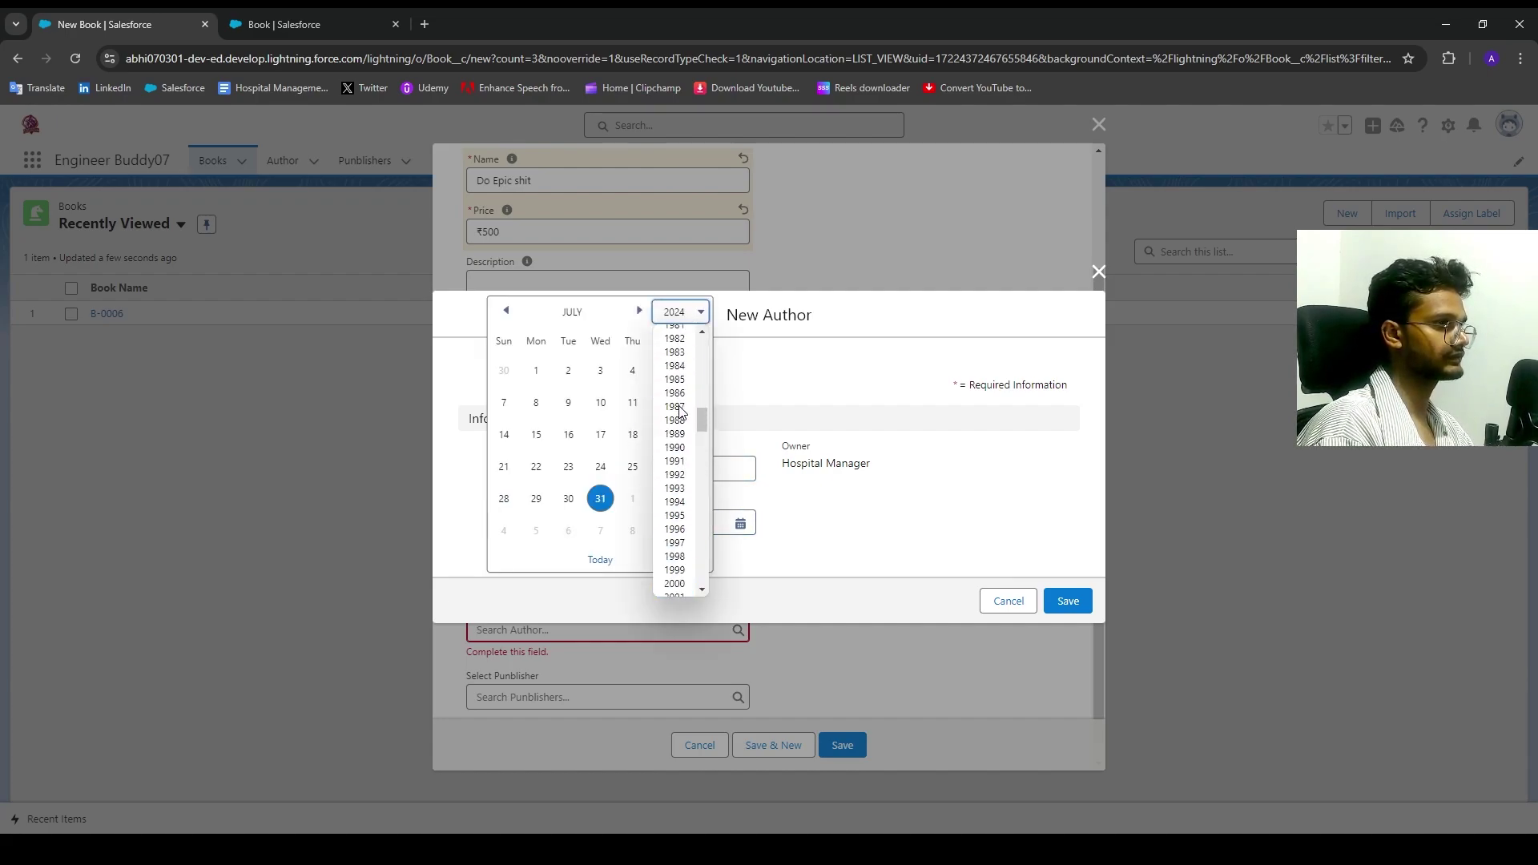
{"action": "left_click", "coordinate": [675, 418]}
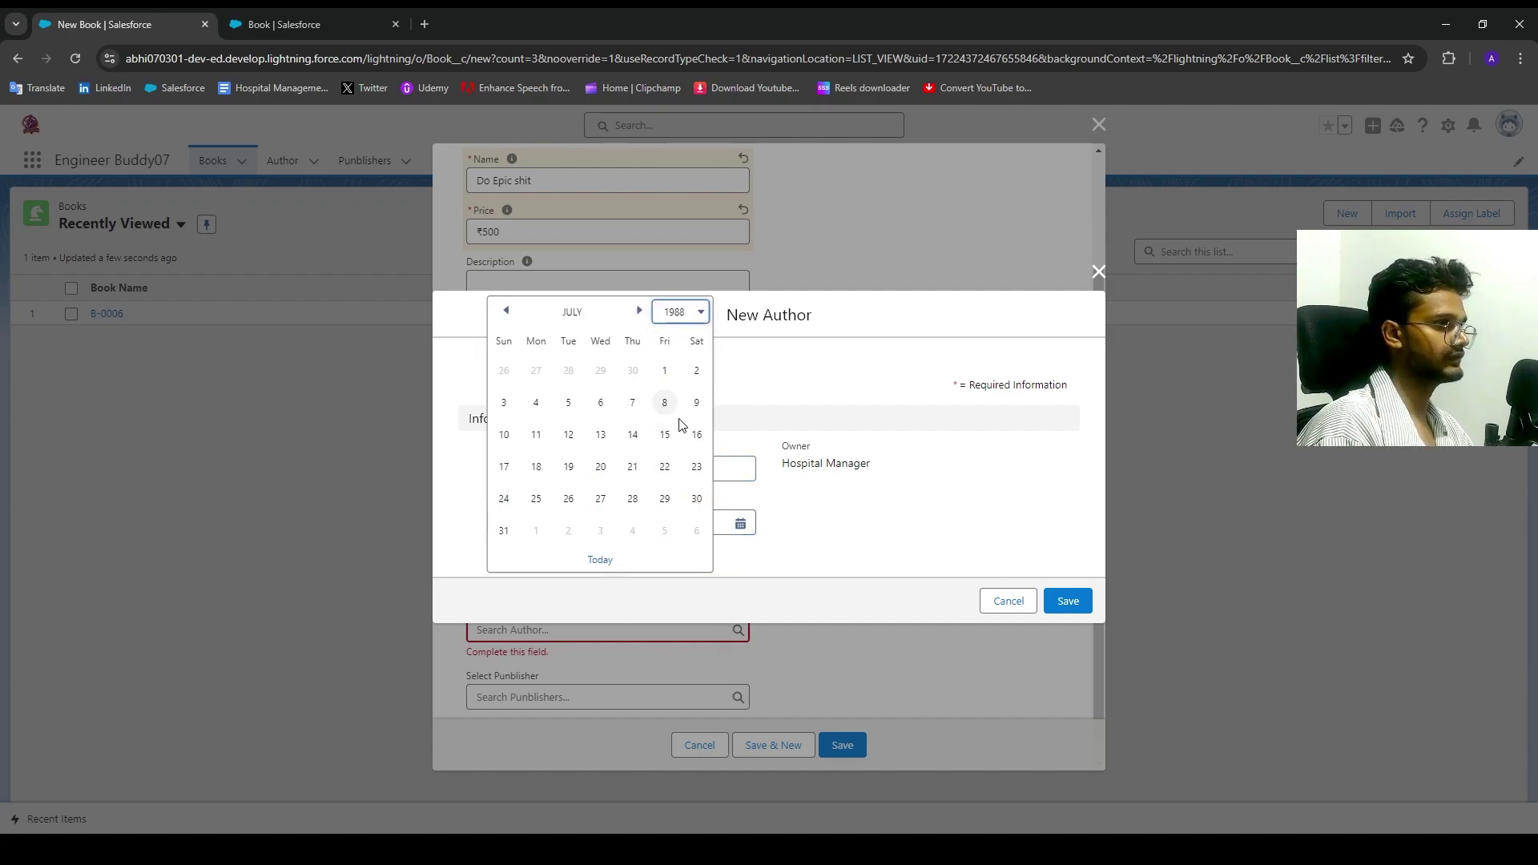
{"action": "left_click", "coordinate": [664, 466]}
{"action": "left_click", "coordinate": [1068, 605]}
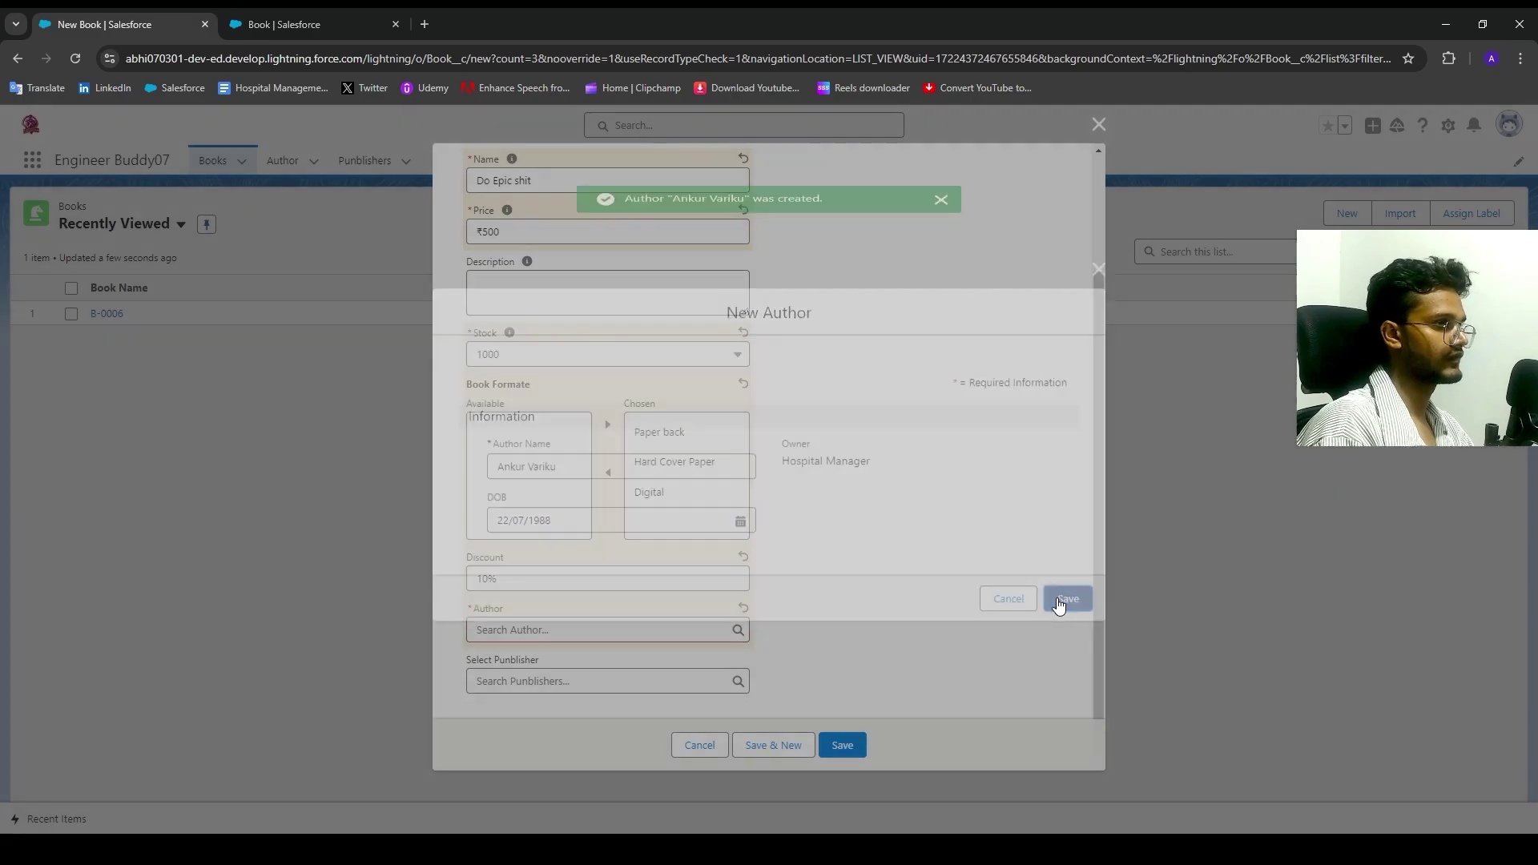
Step: Choose Random House as the book's publisher and save the book
{"action": "left_click", "coordinate": [579, 682]}
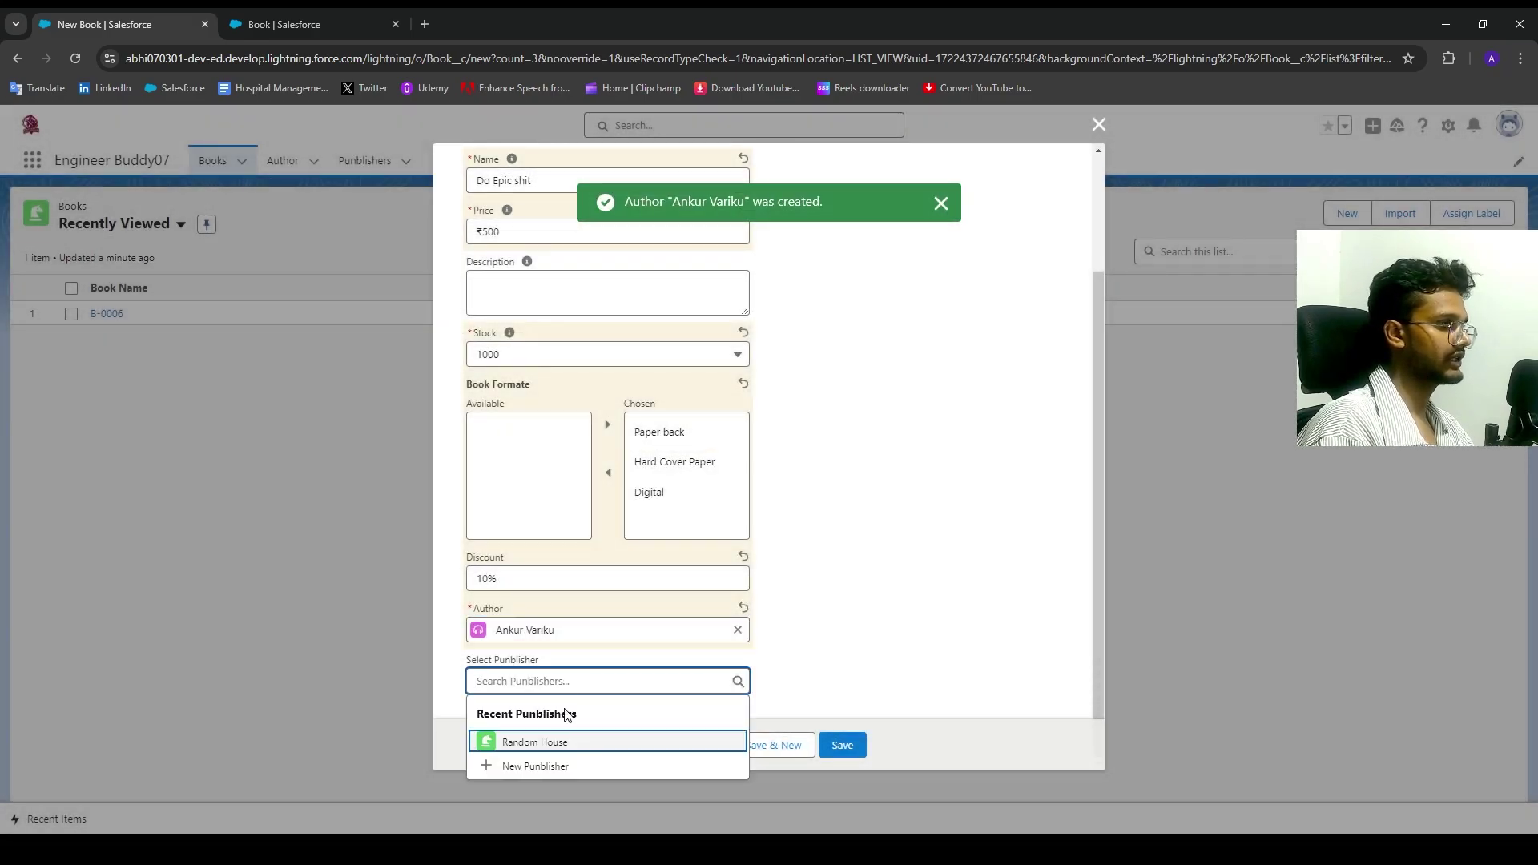
{"action": "left_click", "coordinate": [558, 741]}
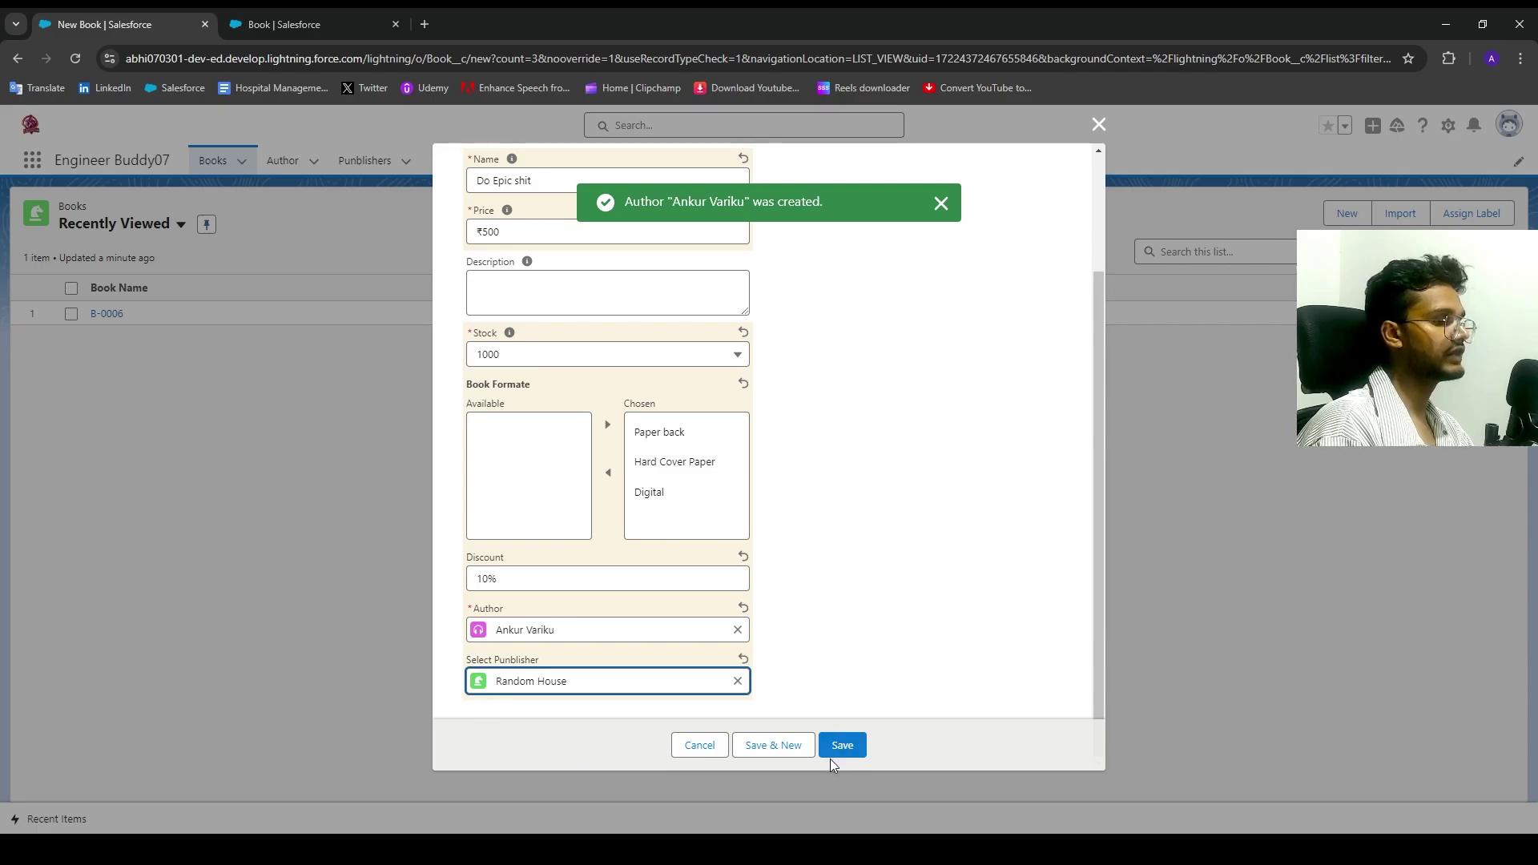
{"action": "scroll", "coordinate": [859, 463], "scroll_direction": "up", "scroll_amount": 1}
{"action": "left_click", "coordinate": [846, 744]}
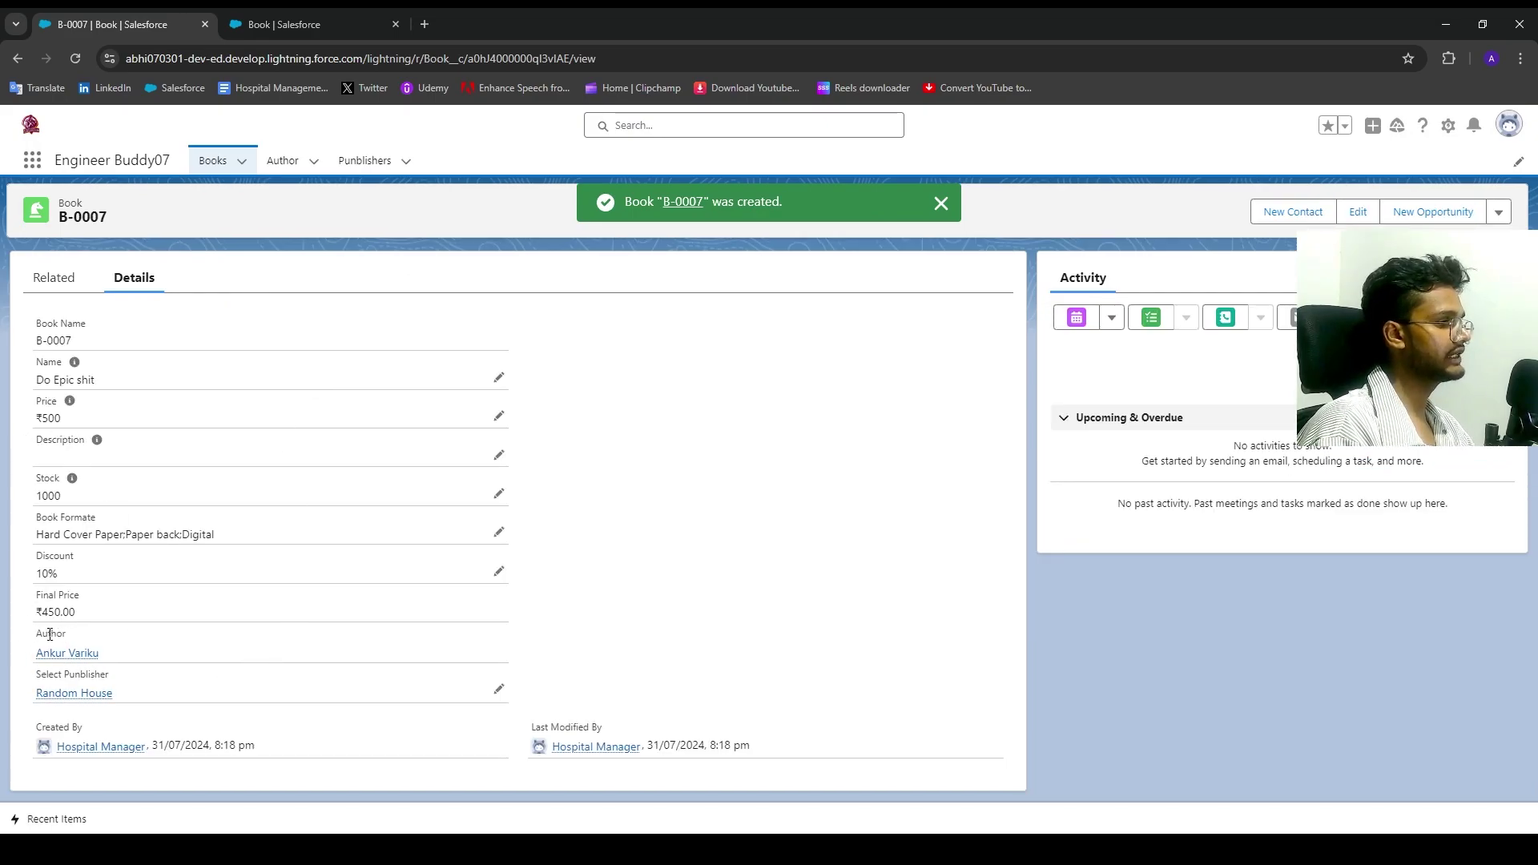
Step: Review the saved B-0007 record, cancel the publisher inline edit, and return to Books
{"action": "left_click_drag", "start_coordinate": [36, 638], "coordinate": [100, 654]}
{"action": "mouse_move", "coordinate": [99, 654]}
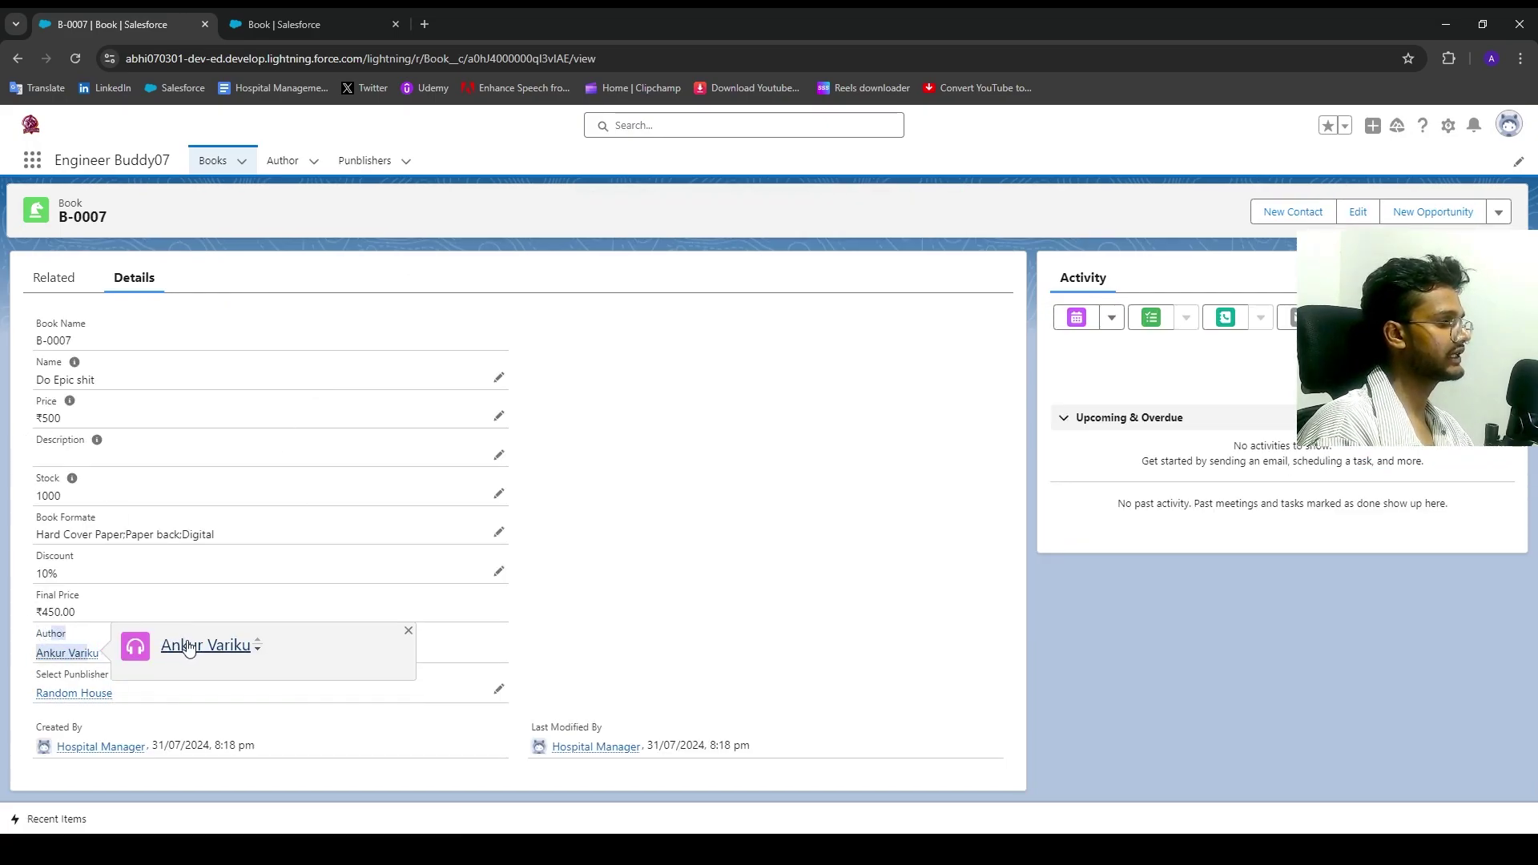
{"action": "left_click", "coordinate": [390, 618]}
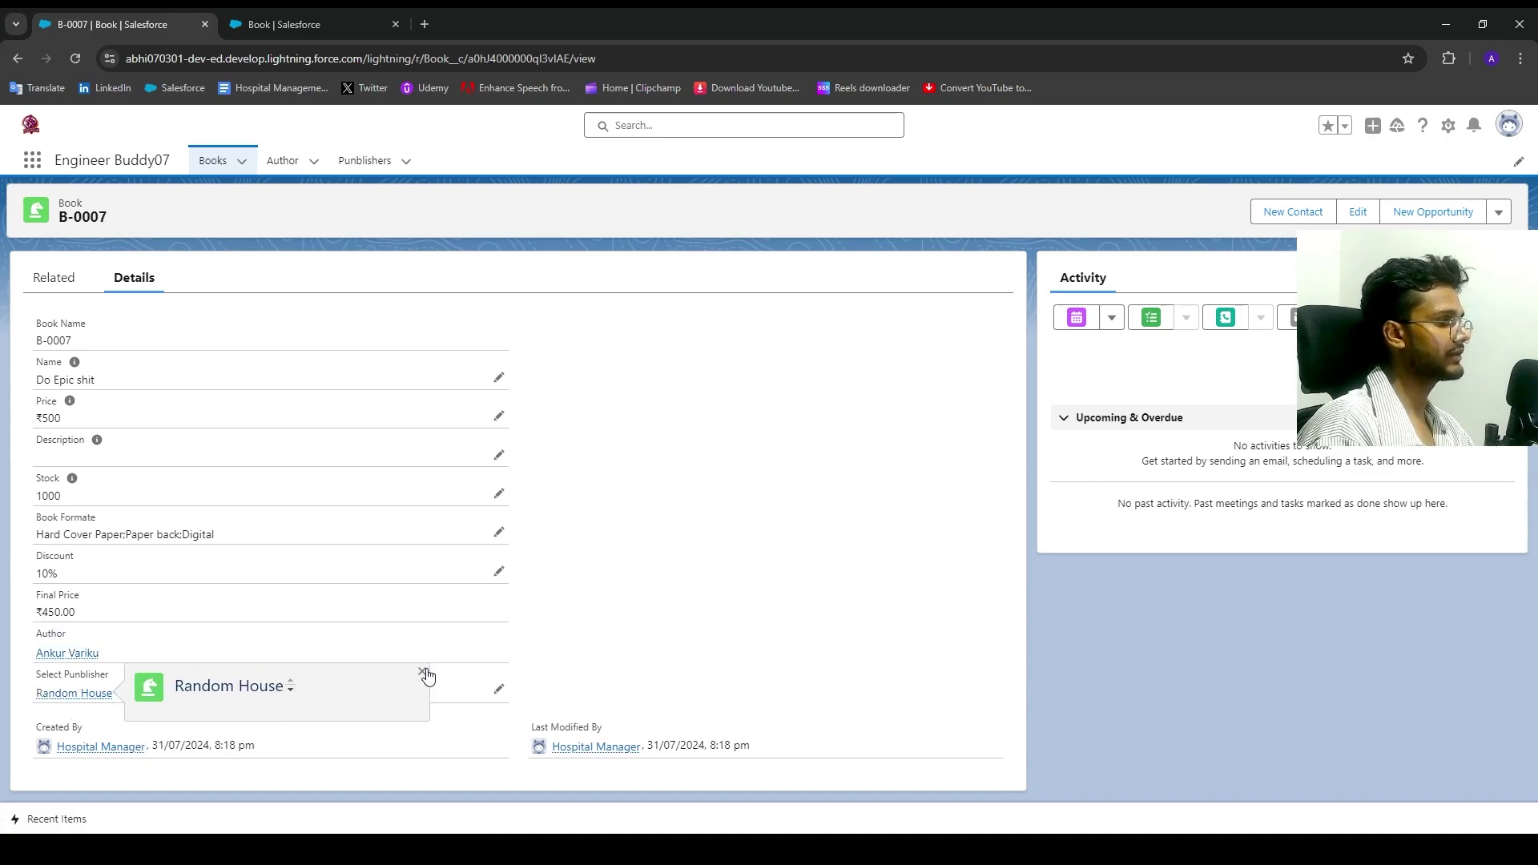
{"action": "left_click", "coordinate": [498, 691]}
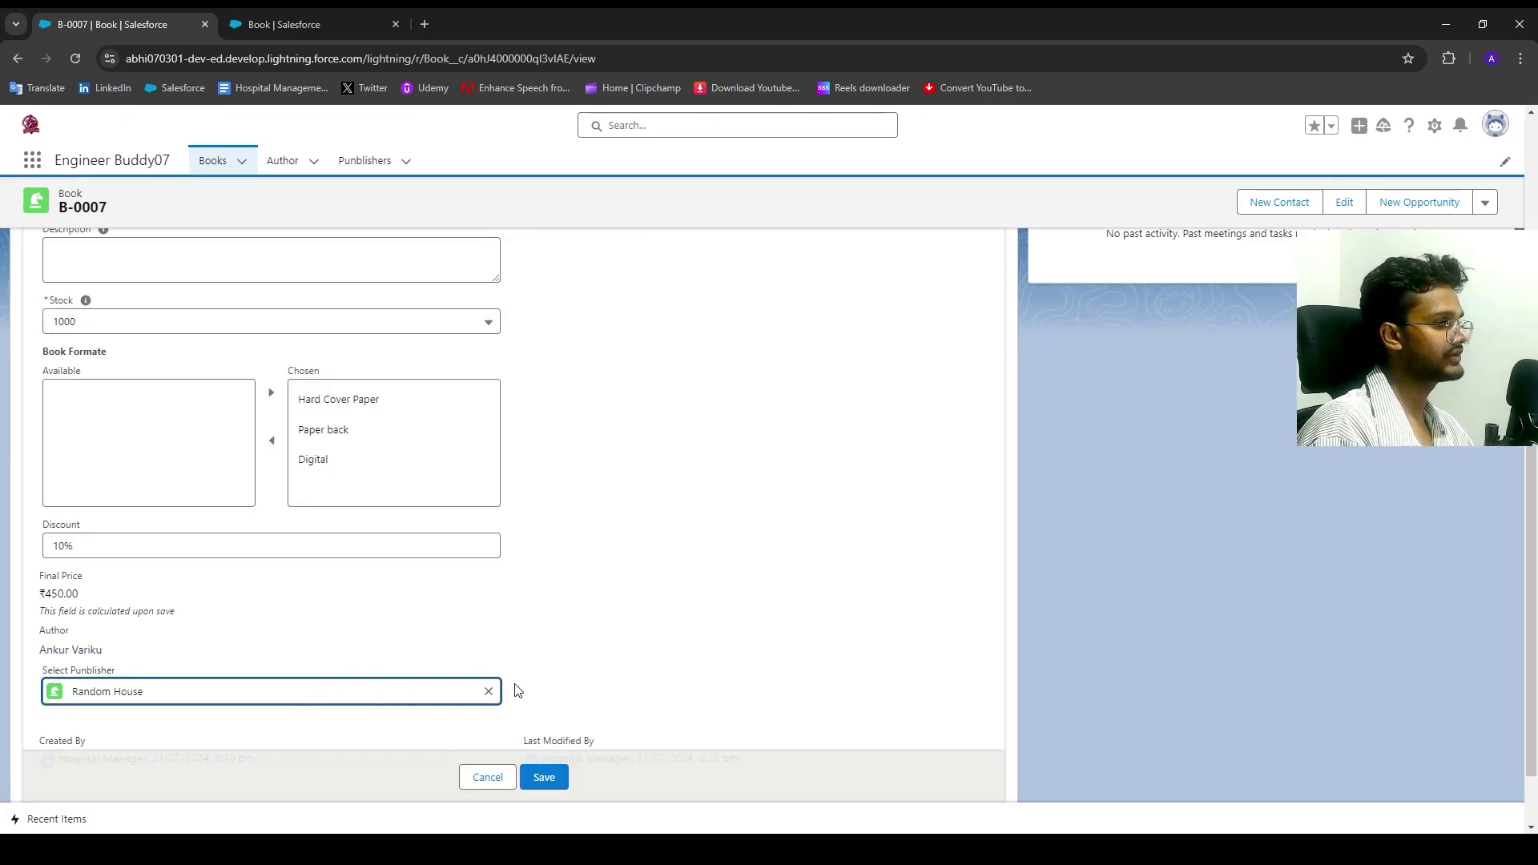
{"action": "left_click_drag", "start_coordinate": [466, 615], "coordinate": [225, 655]}
{"action": "left_click", "coordinate": [506, 779]}
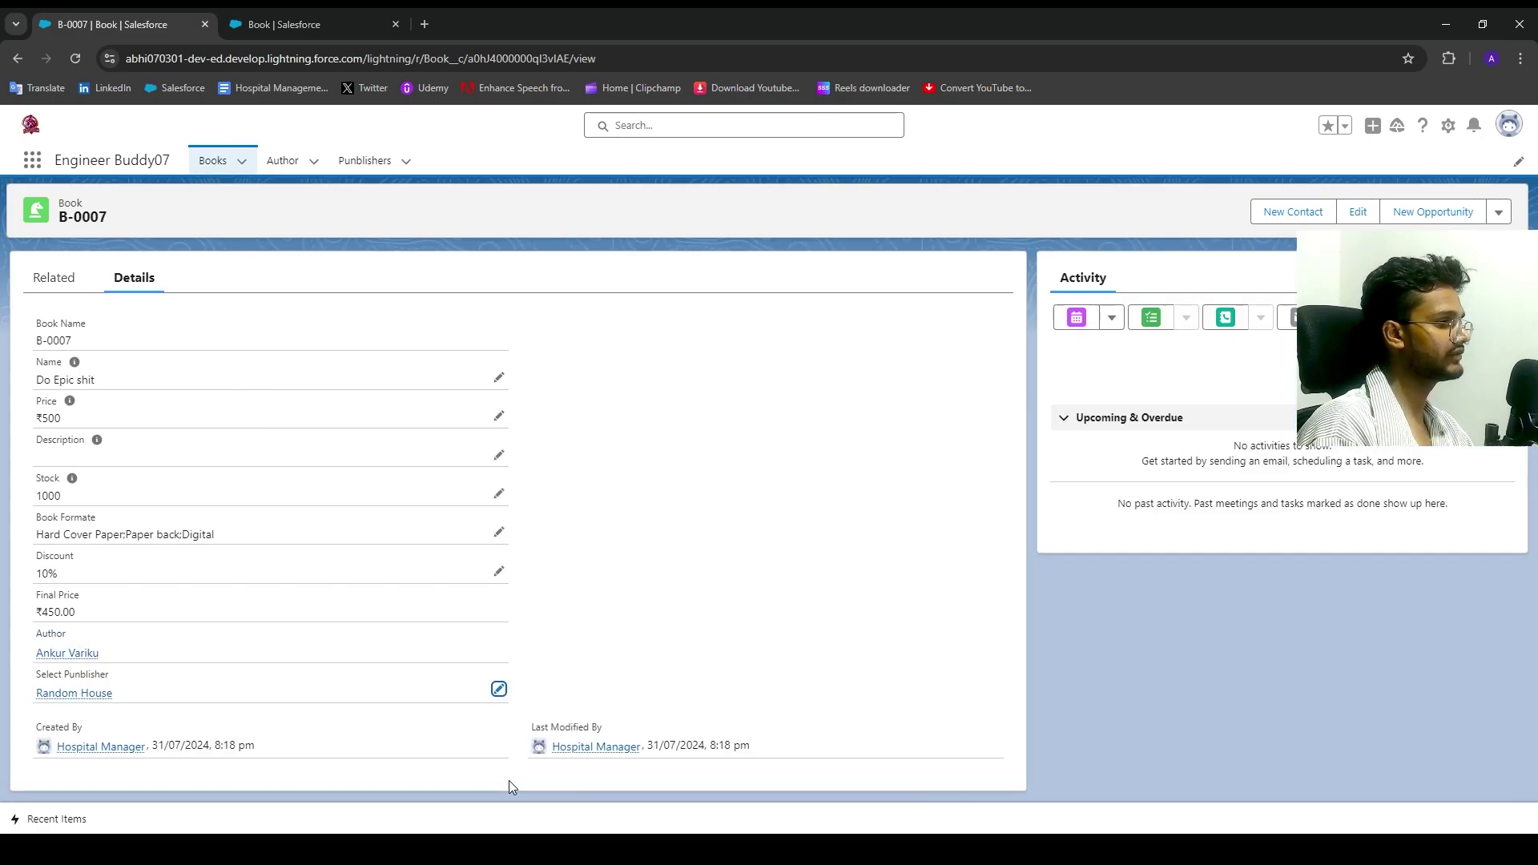
{"action": "left_click", "coordinate": [226, 161]}
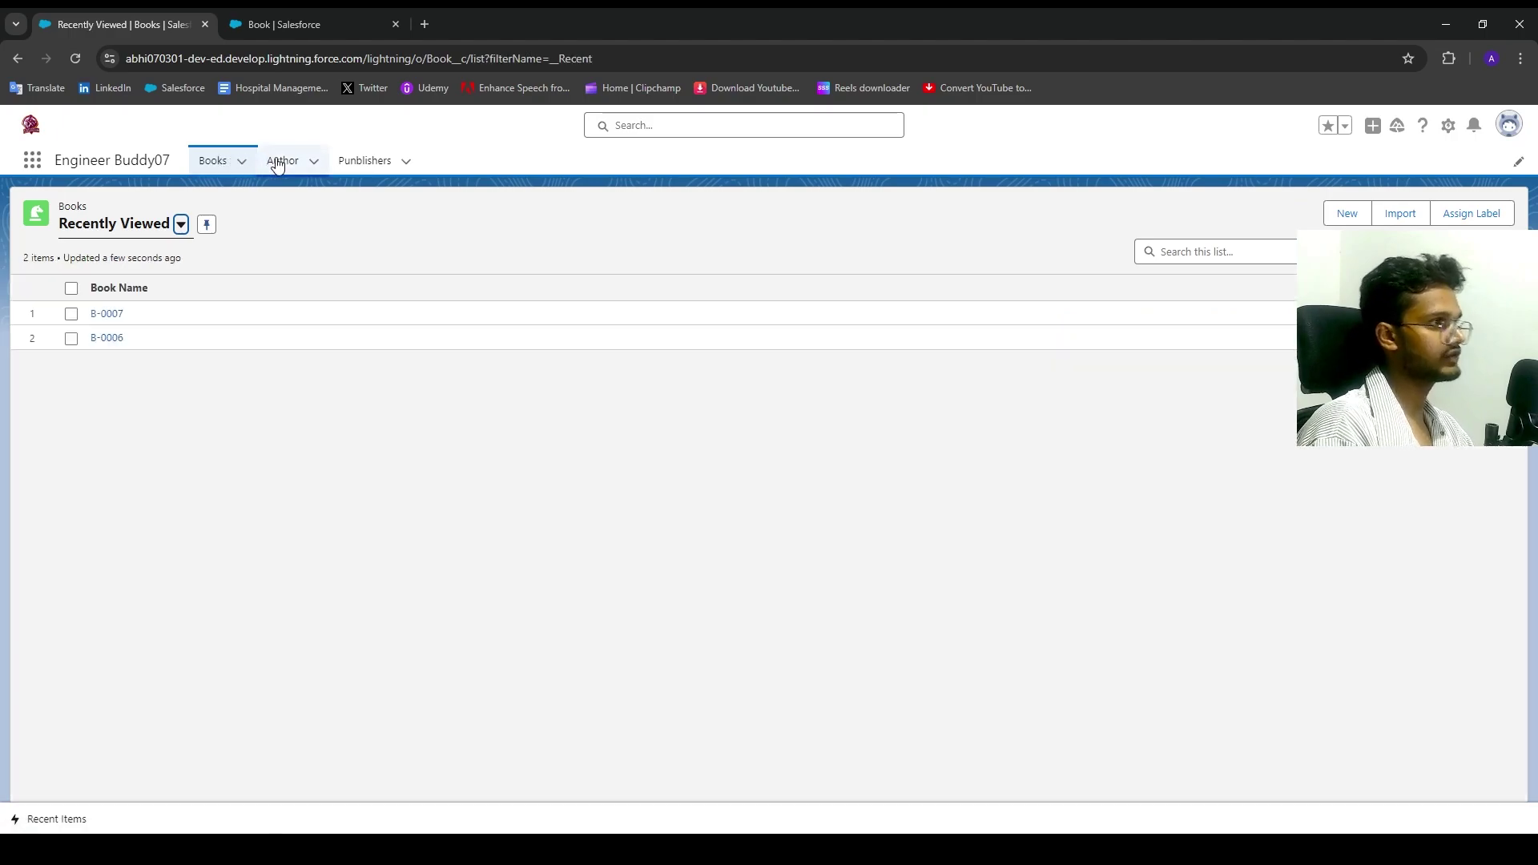
Step: Delete the Random House publisher from the Punblishers list and return to the Books list
{"action": "left_click", "coordinate": [281, 161]}
{"action": "left_click", "coordinate": [208, 161]}
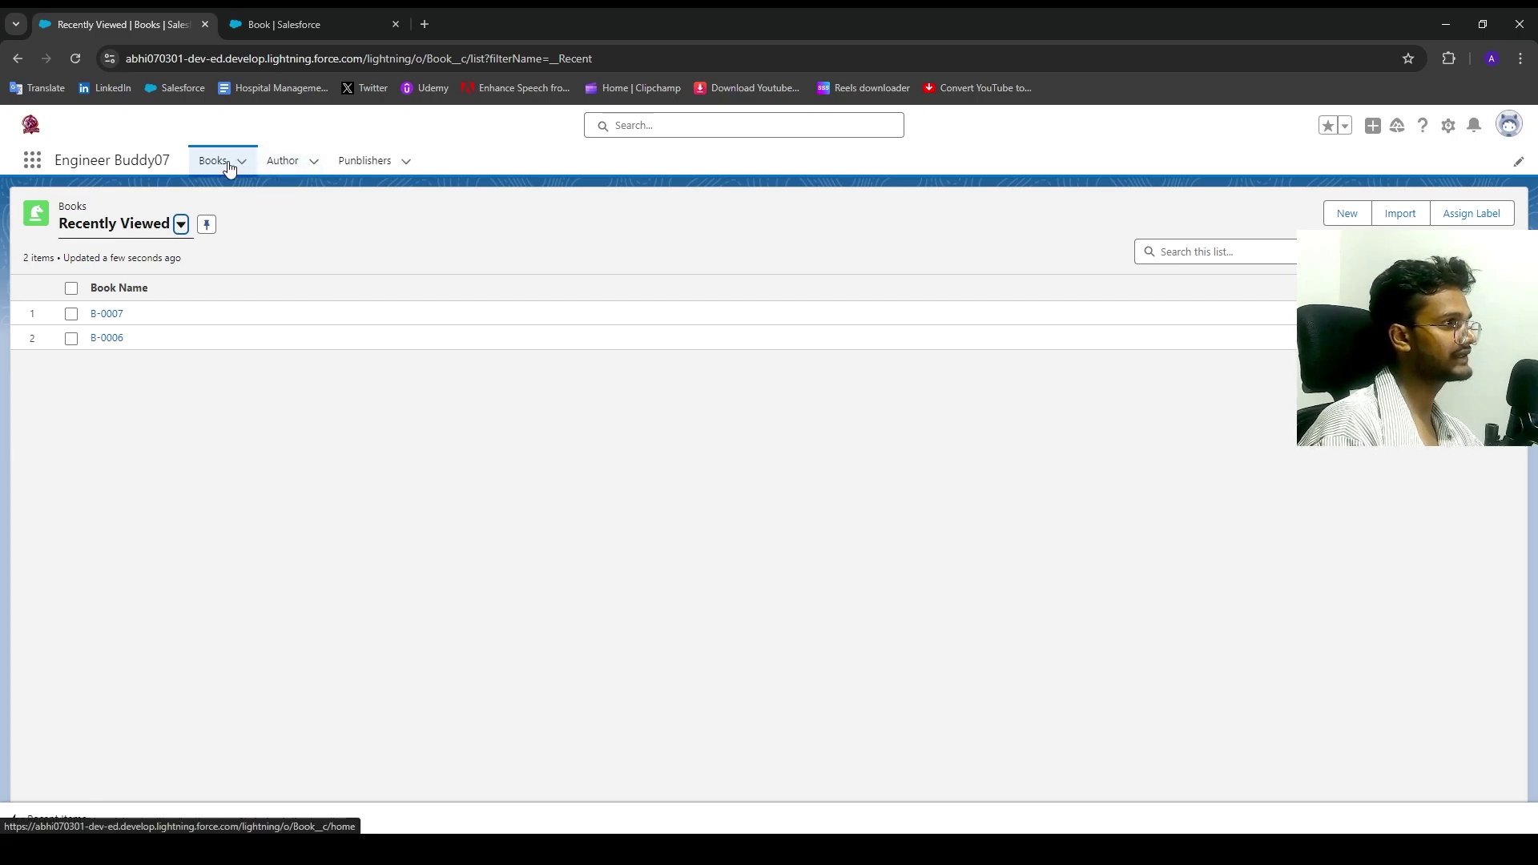
{"action": "left_click", "coordinate": [350, 160]}
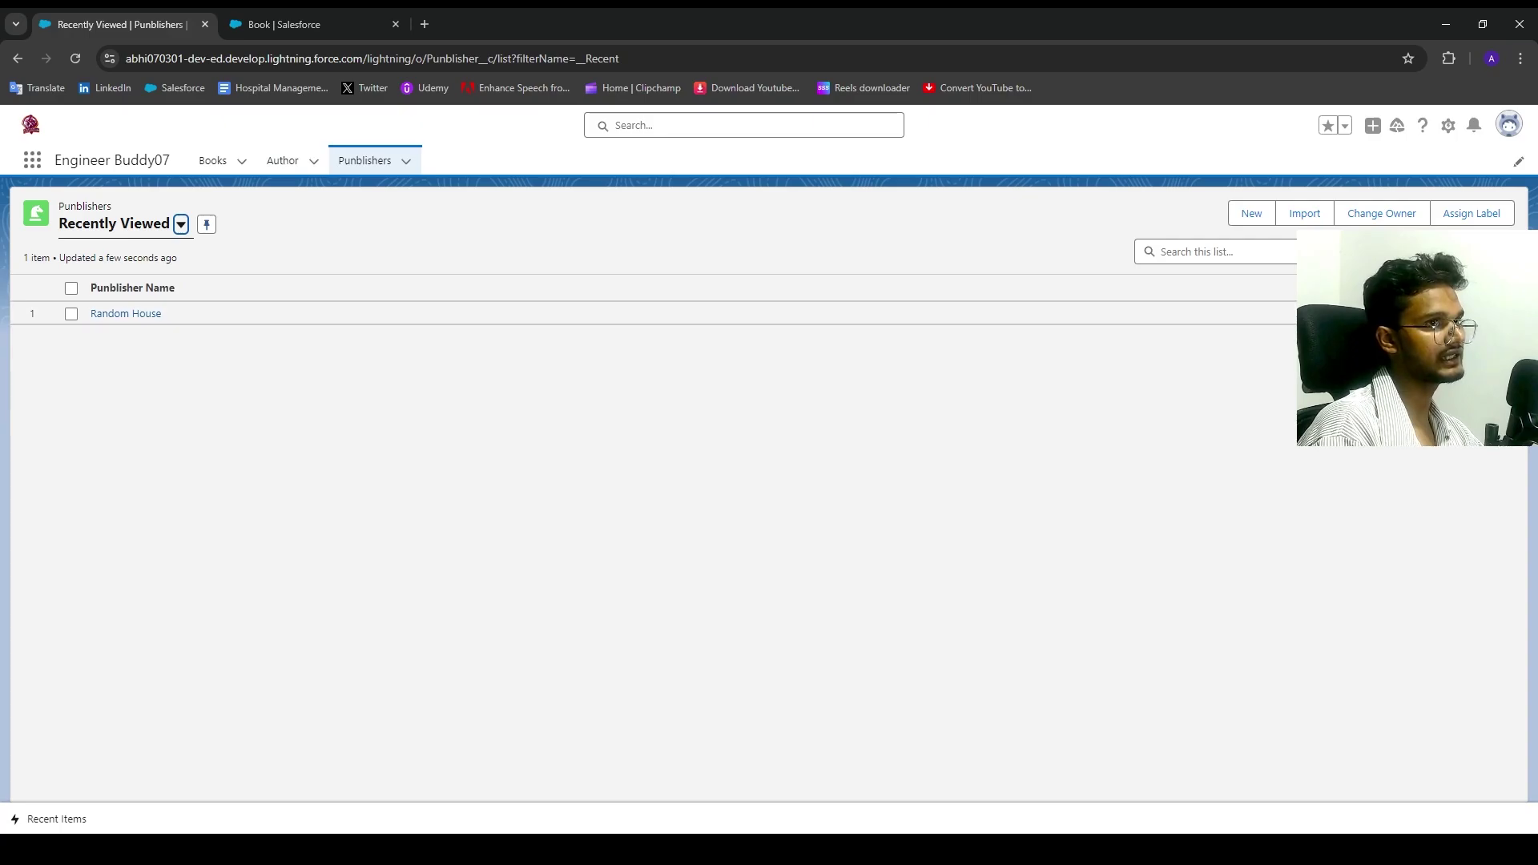
{"action": "left_click", "coordinate": [1474, 364]}
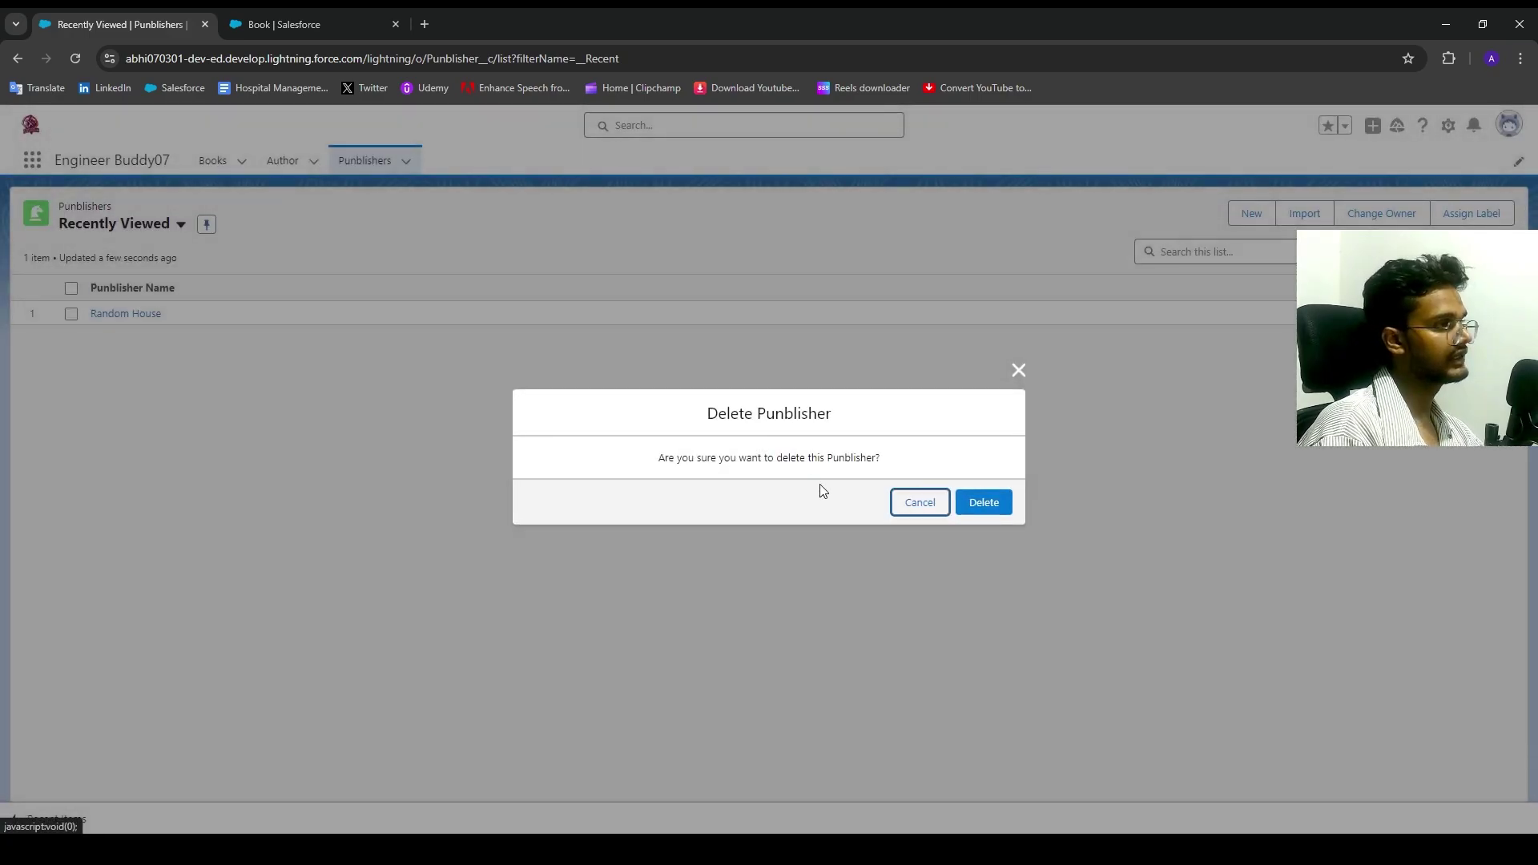
{"action": "left_click", "coordinate": [982, 502]}
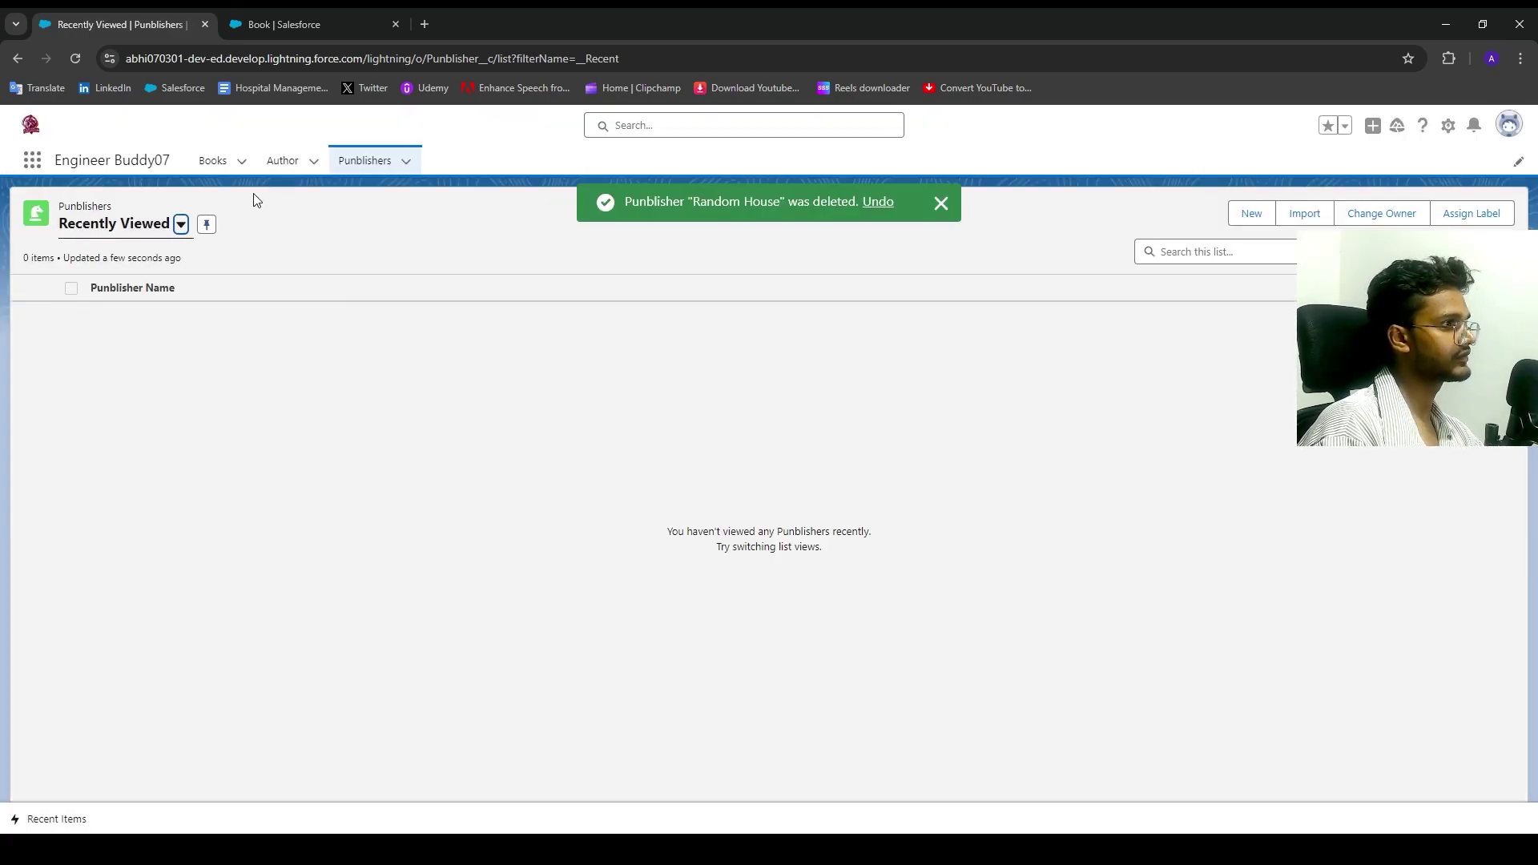
{"action": "left_click", "coordinate": [228, 161]}
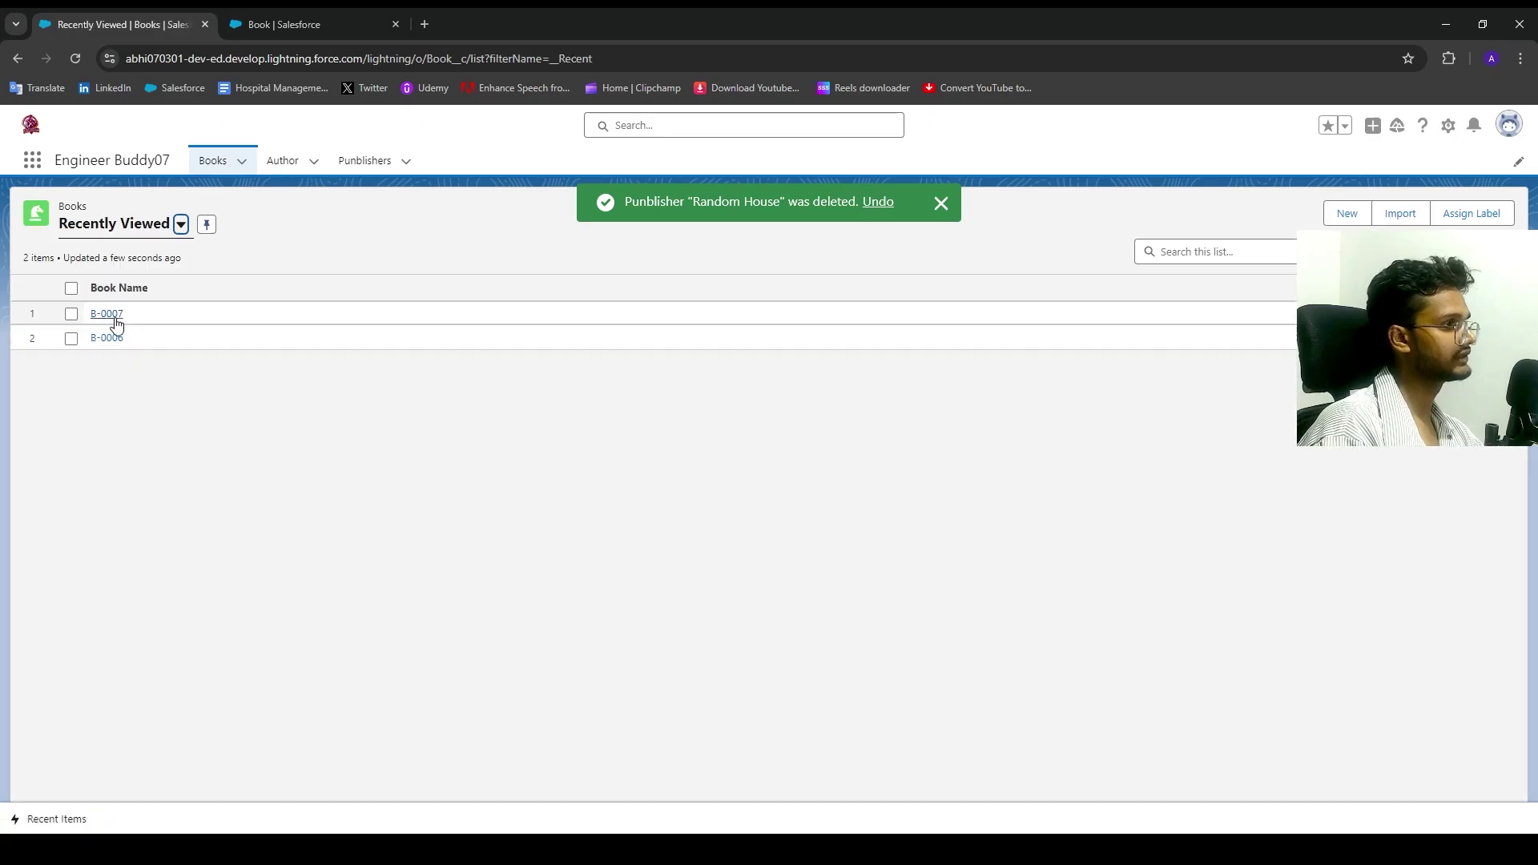
Step: Check that B-0007's Select Publisher field is now blank, then go to the Object Manager tab
{"action": "left_click", "coordinate": [108, 314]}
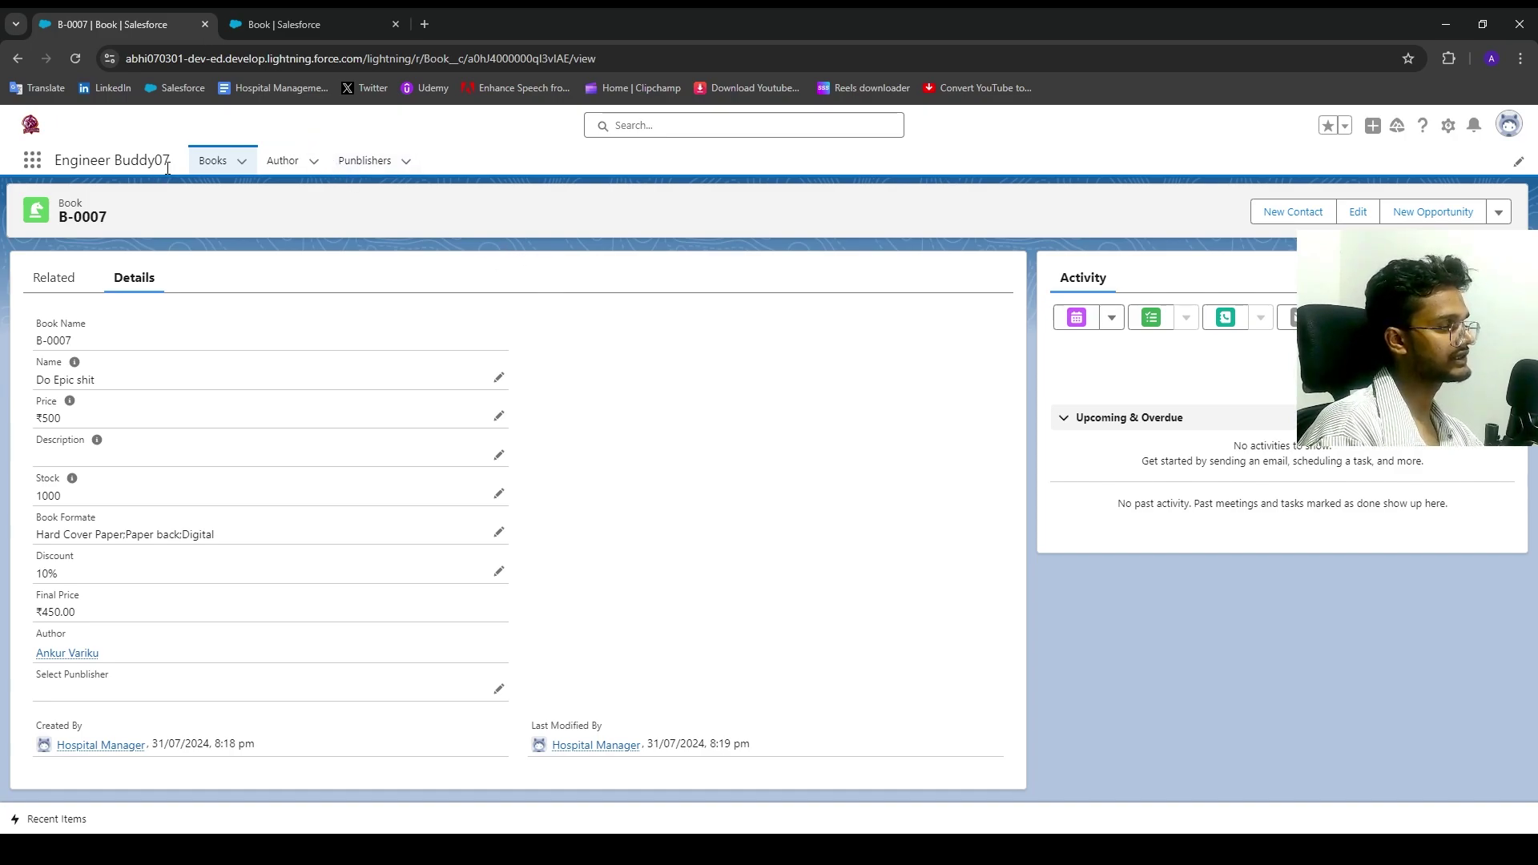
{"action": "left_click", "coordinate": [290, 18]}
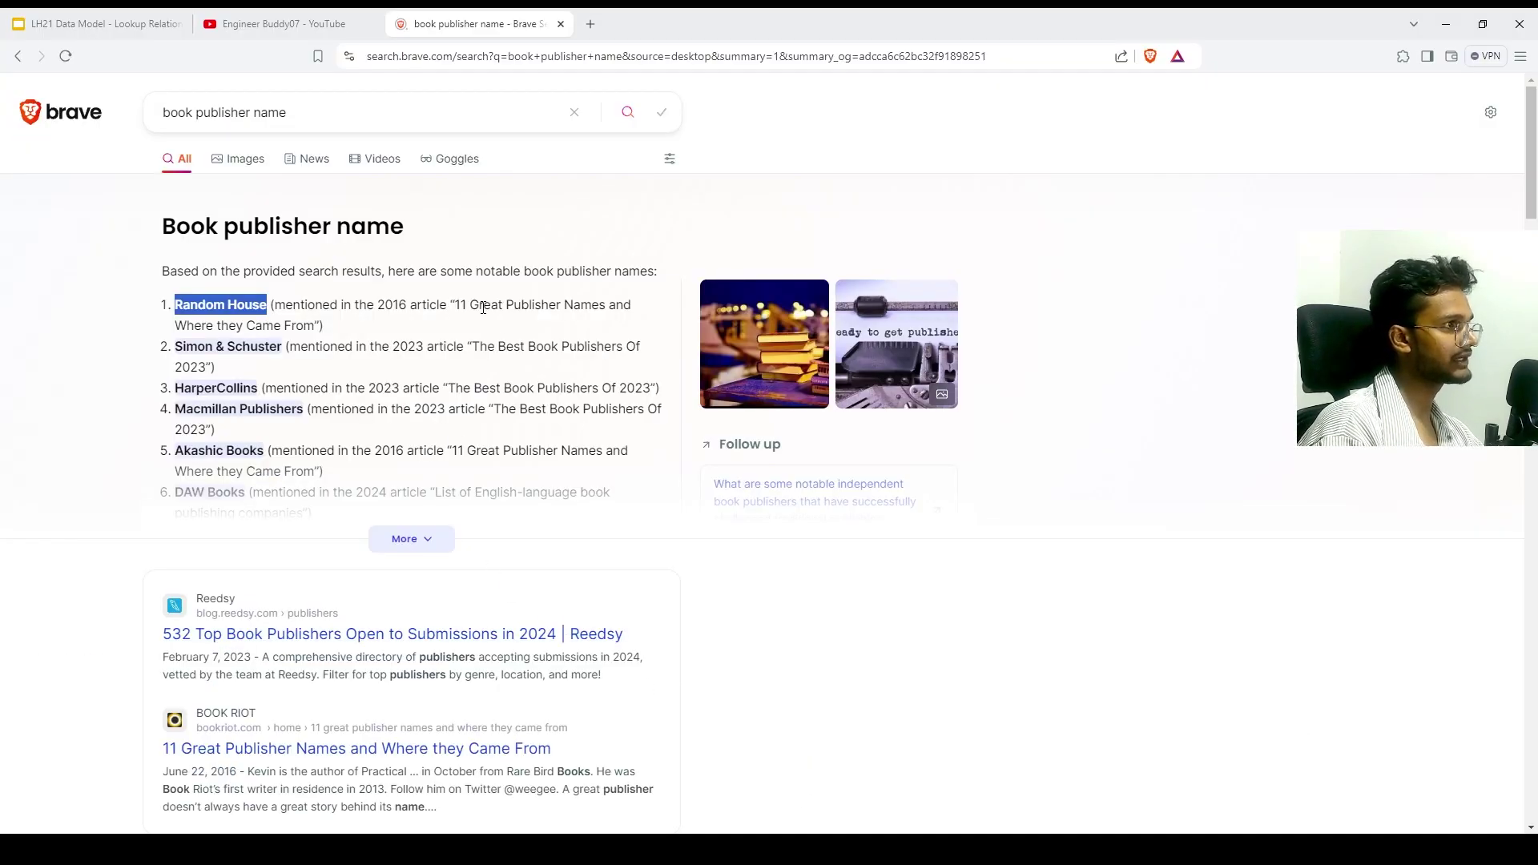
Step: Glance at the Lookup Relationship slides, then return to the YouTube channel page
{"action": "left_click", "coordinate": [277, 24]}
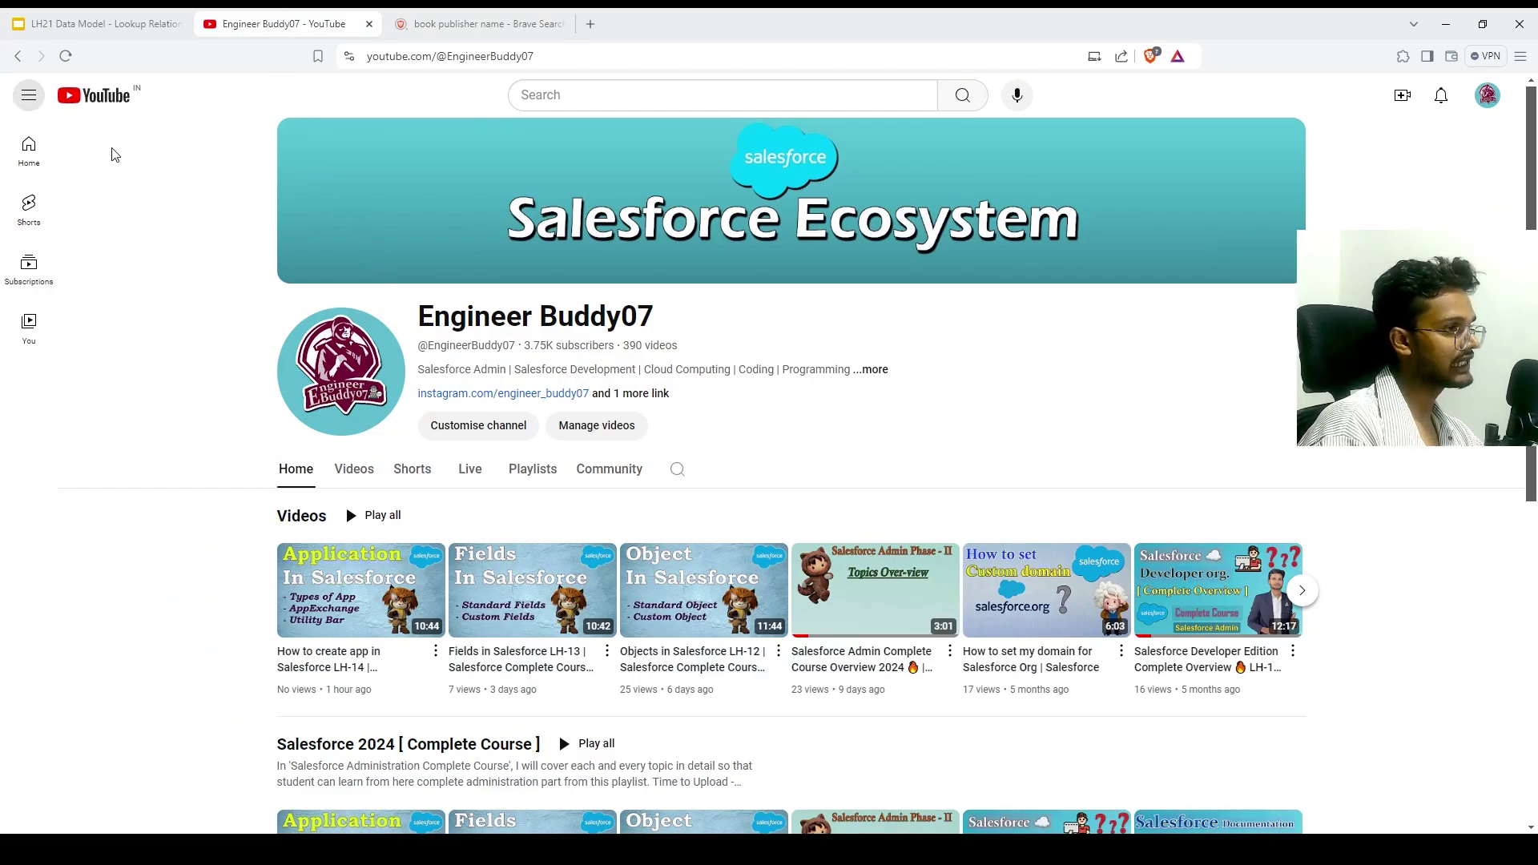
{"action": "left_click", "coordinate": [130, 24]}
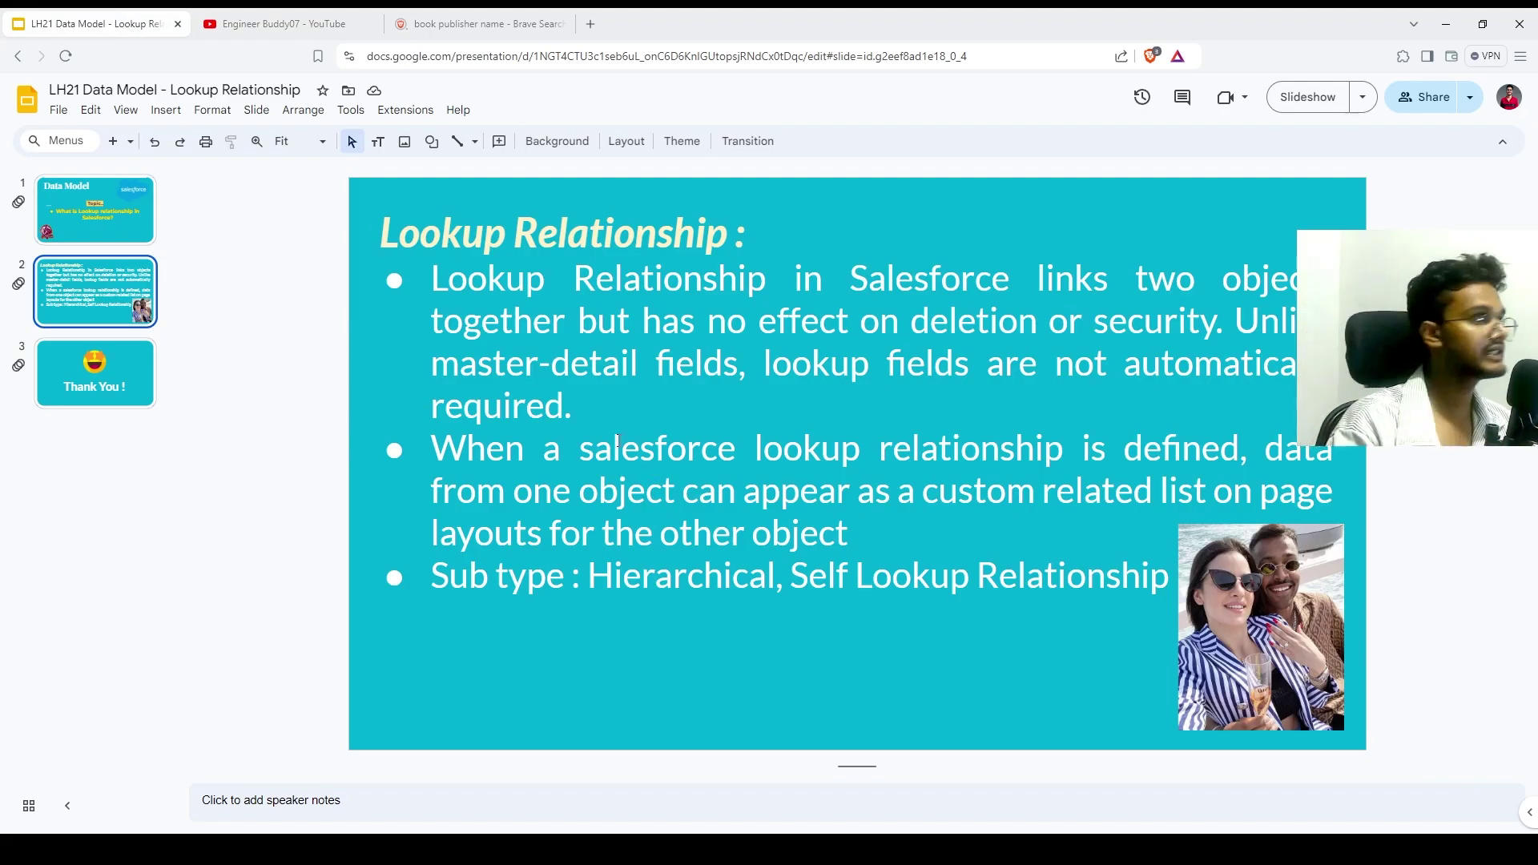
{"action": "left_click", "coordinate": [269, 26]}
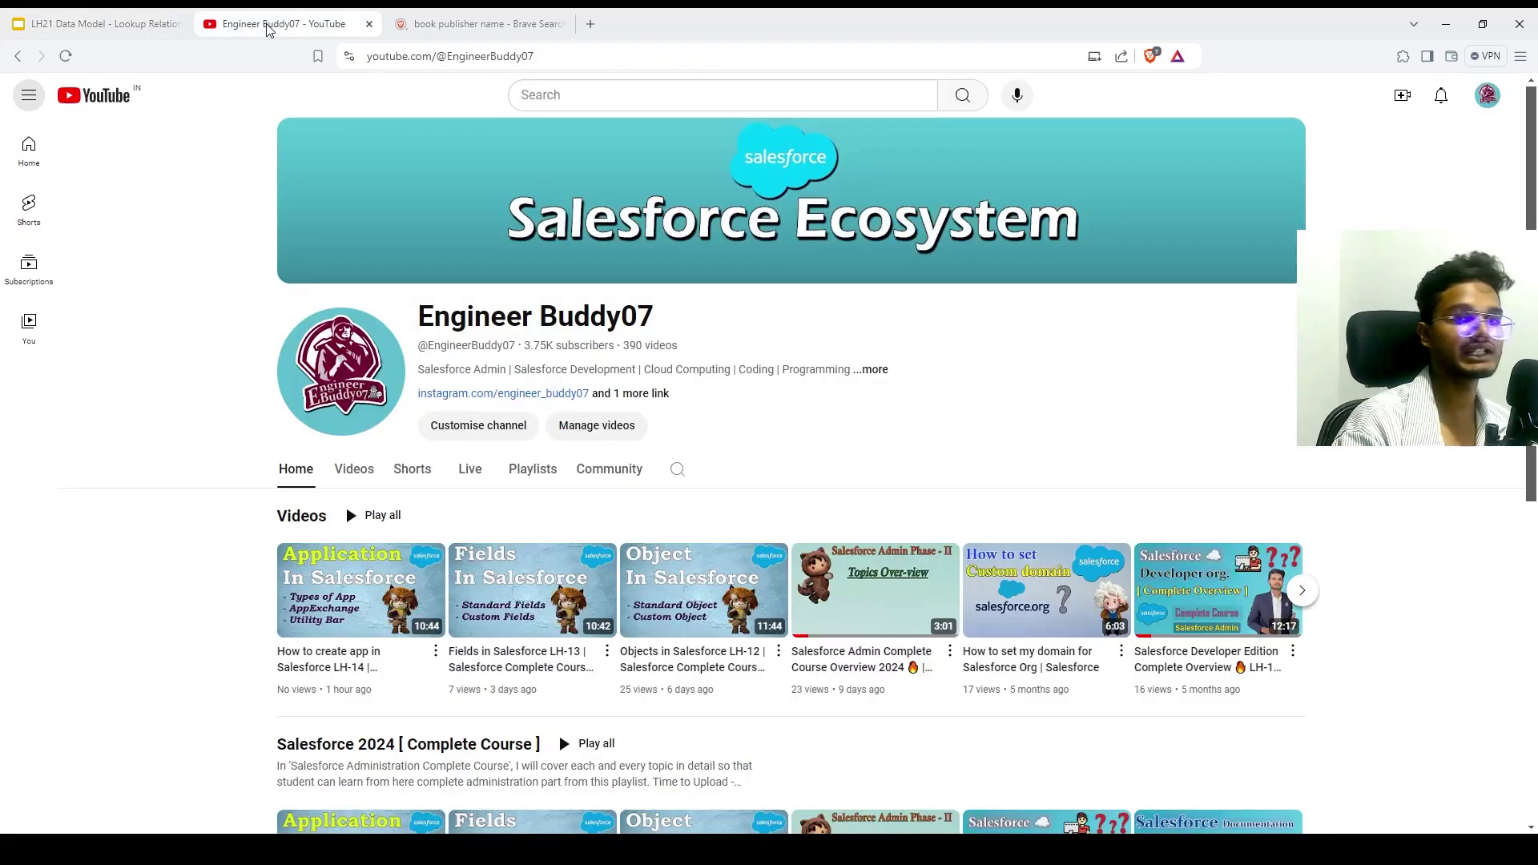